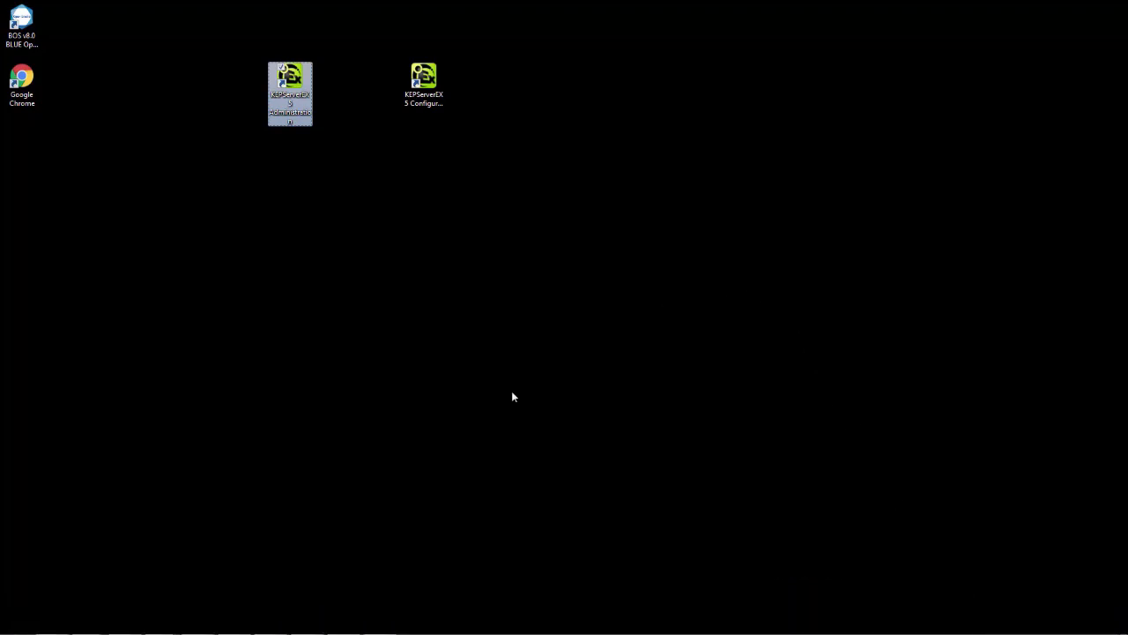
- Restore BLUE Open Studio and show the project's communication drivers to start the OPCC1001.OPC worksheet
mouse_move(526, 633)
left_click(344, 623)
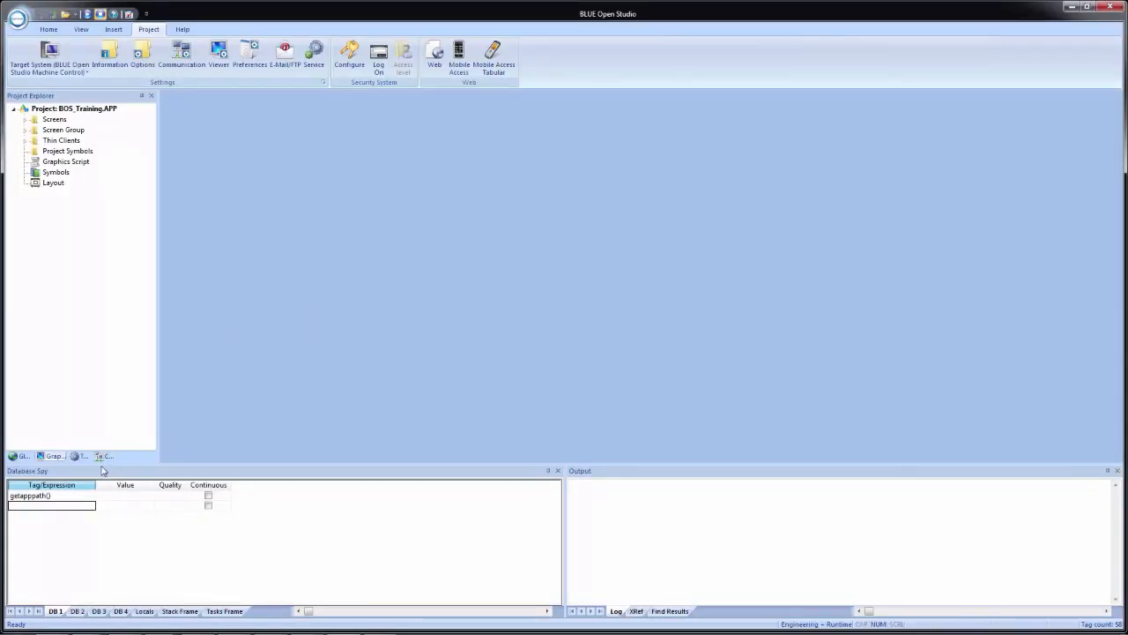
left_click(104, 456)
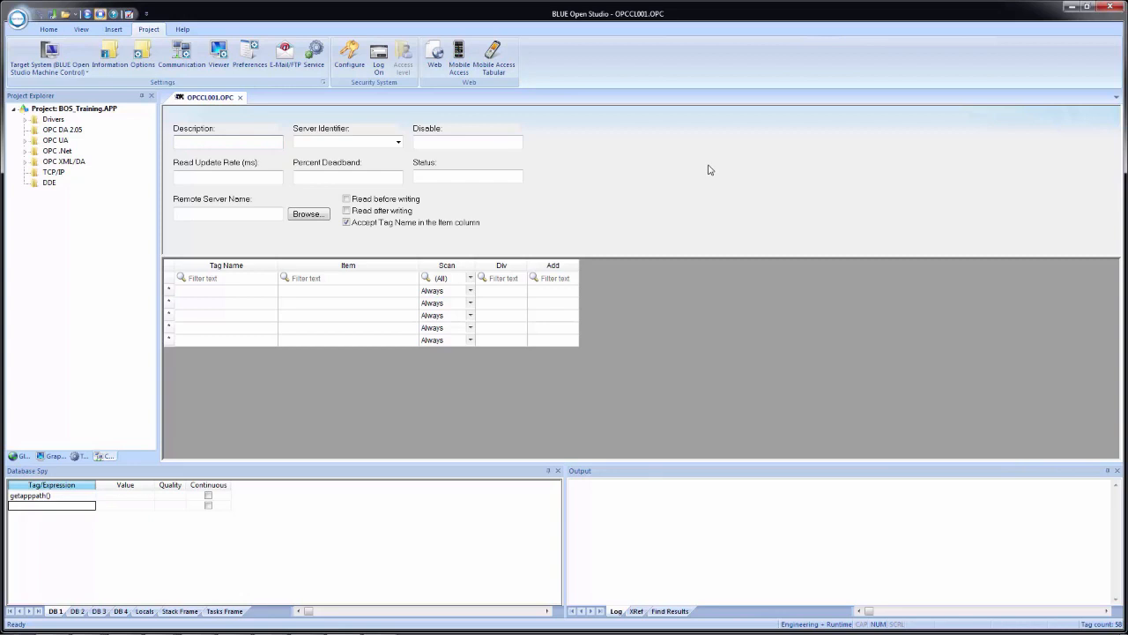
- Set the Server Identifier to Kepware.KEPServerEX.V5 and browse for a remote server computer
left_click(399, 143)
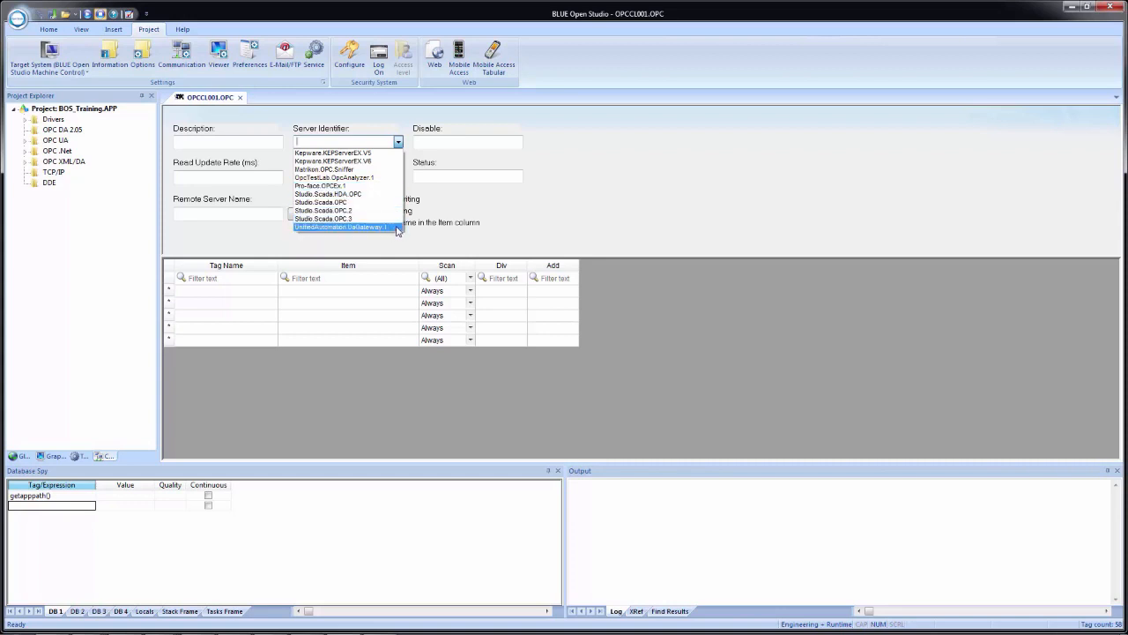
left_click(385, 155)
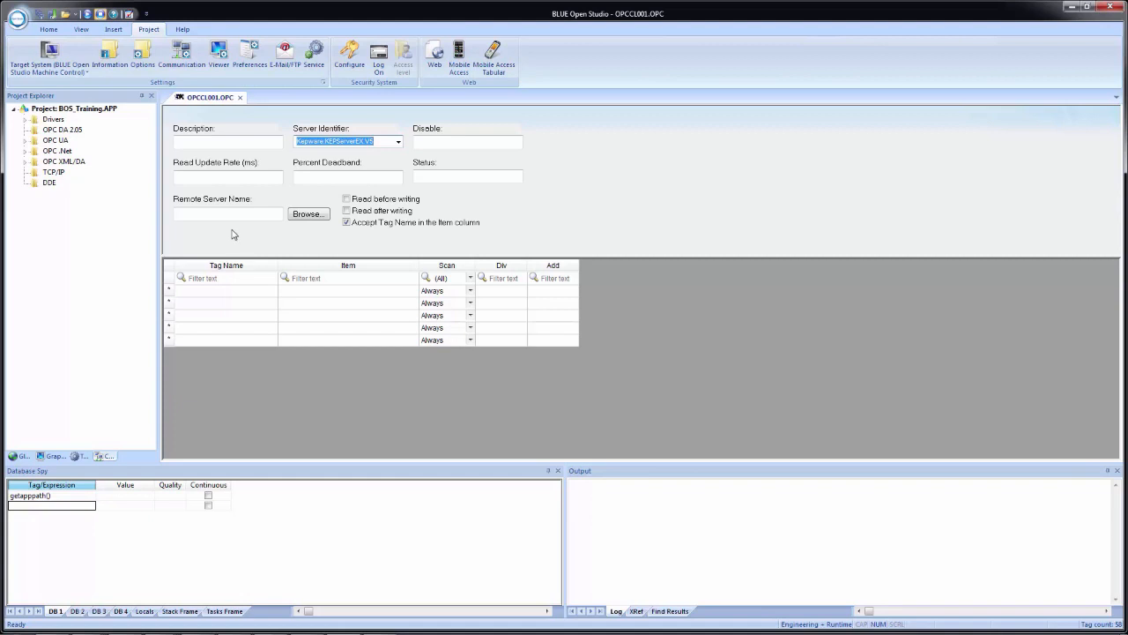
left_click(310, 215)
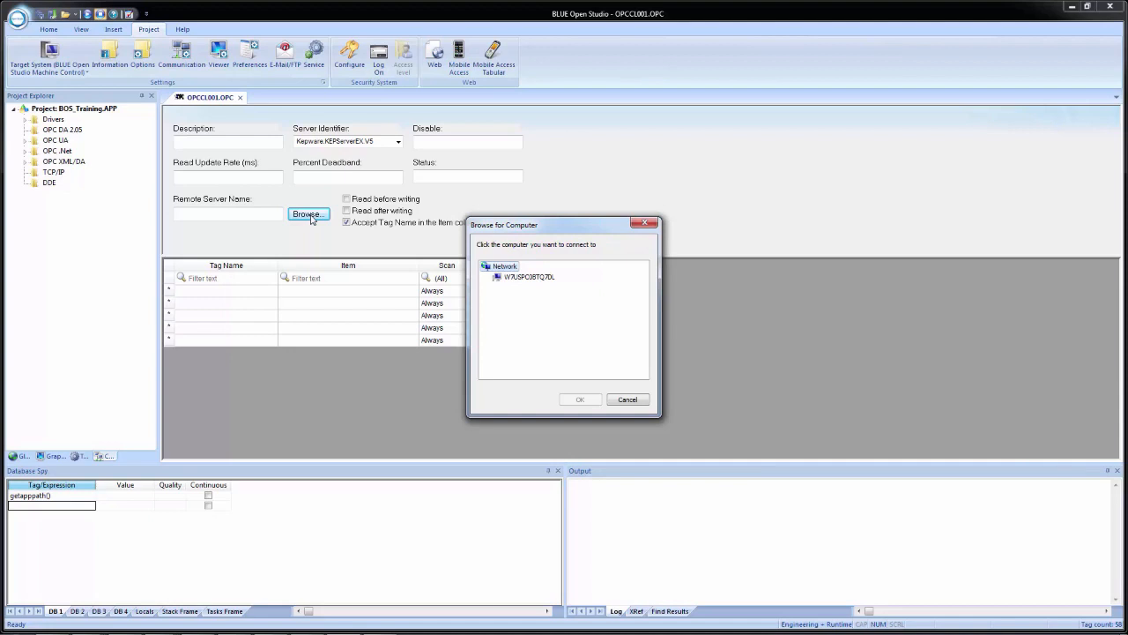
- Cancel the Browse for Computer dialog, leaving Remote Server Name blank
left_click(627, 399)
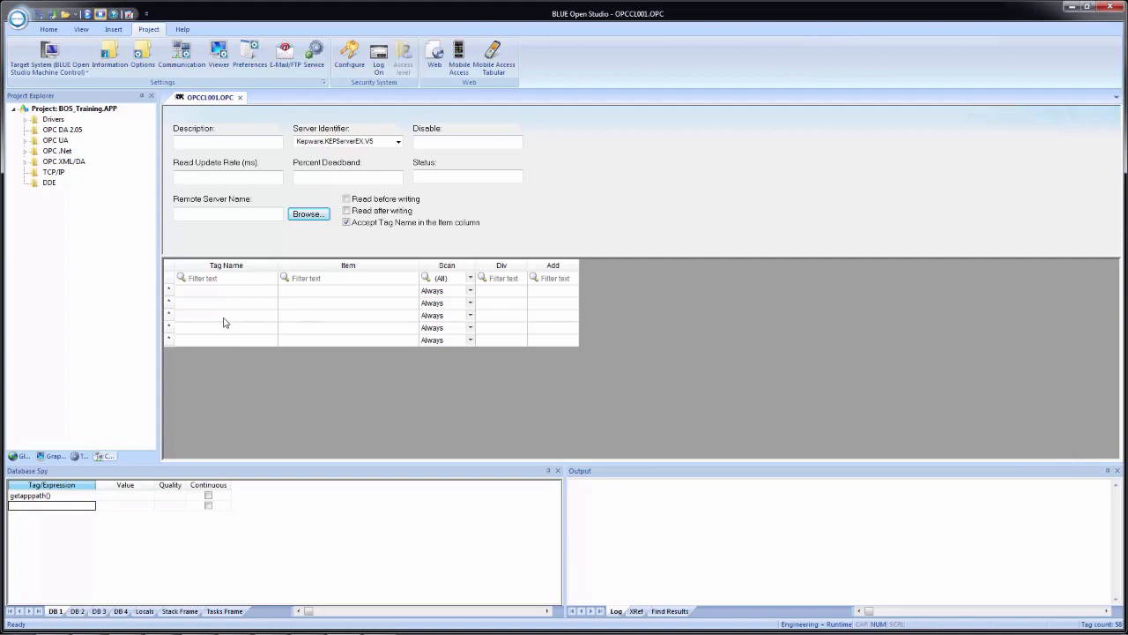
left_click(297, 296)
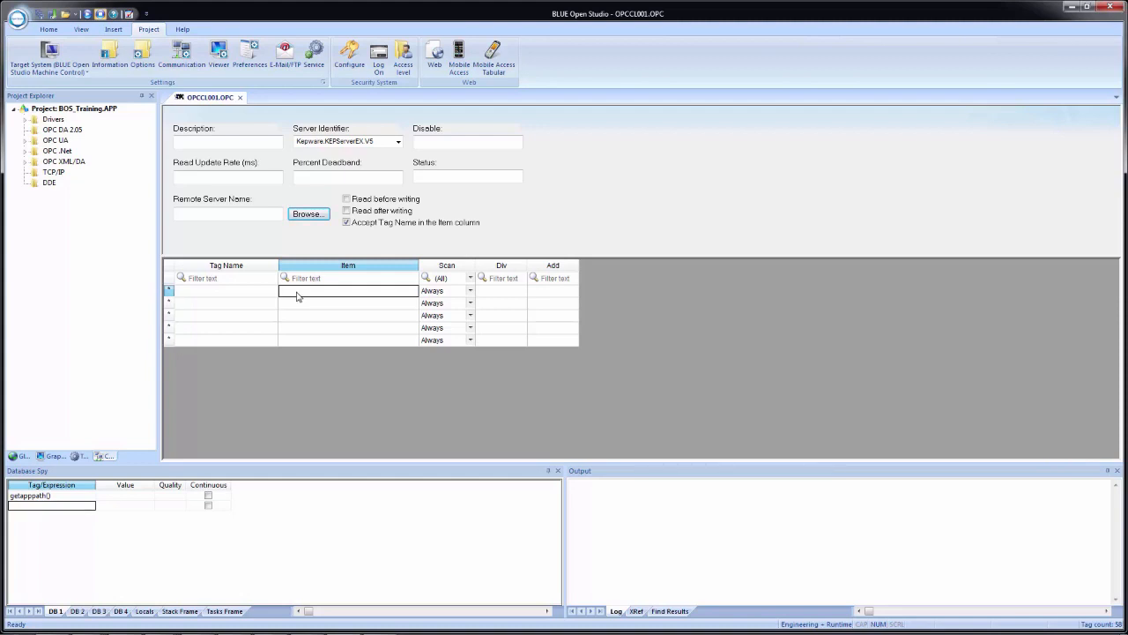
left_click(470, 292)
left_click(470, 292)
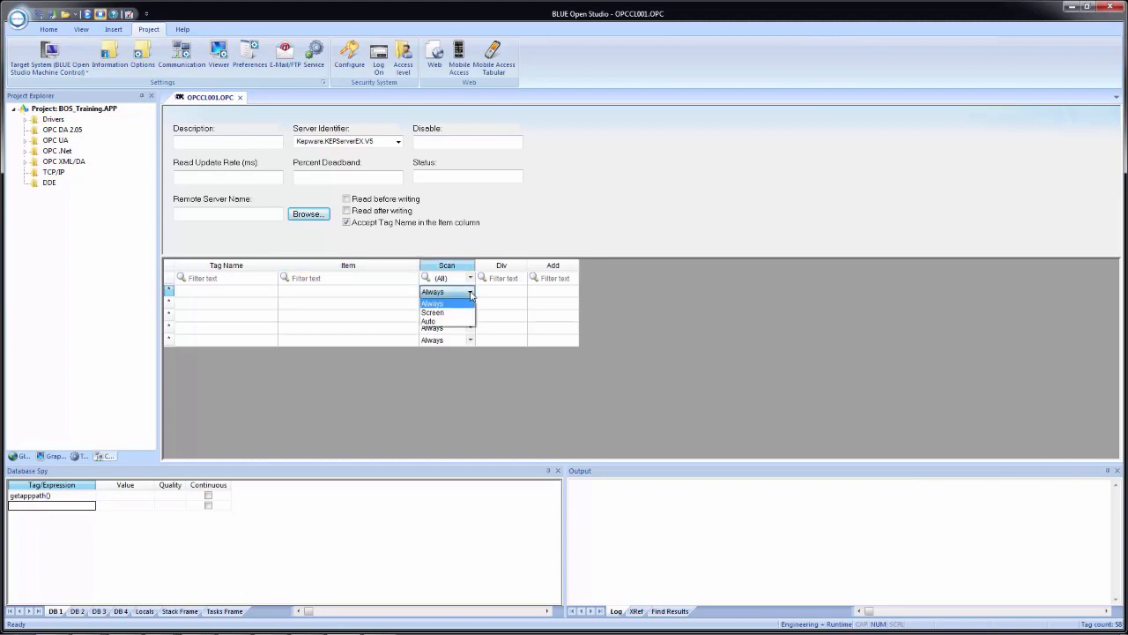
left_click(471, 293)
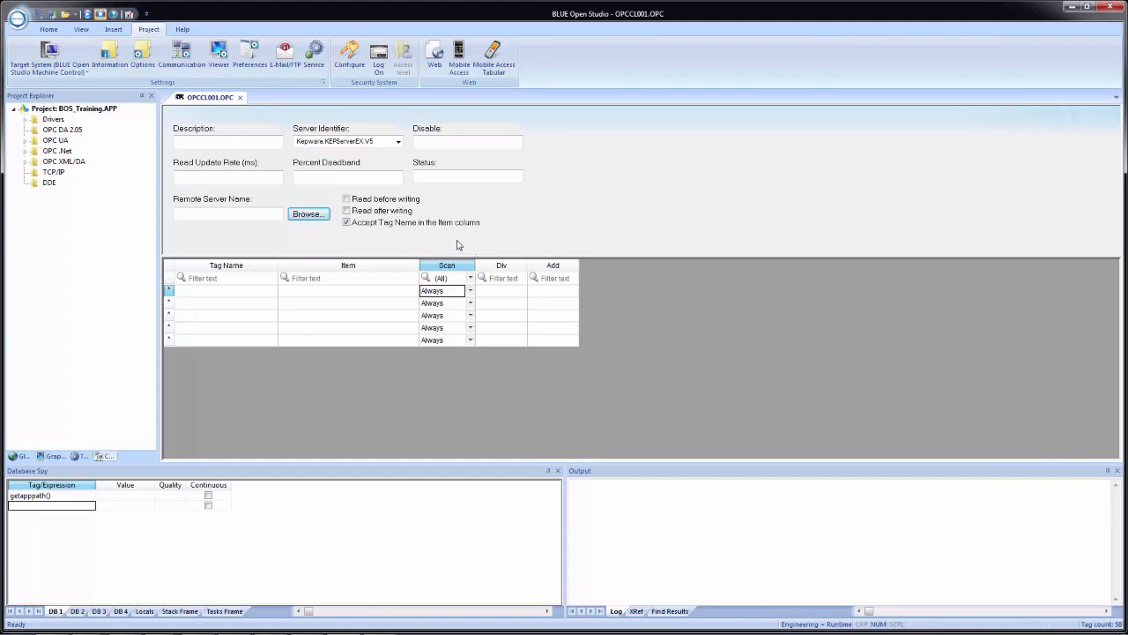
- Enter the description 'Training OPC DA KepServerEX' and DA_Ramp as the first tag name
left_click(217, 146)
type("Training OPC DA Kep")
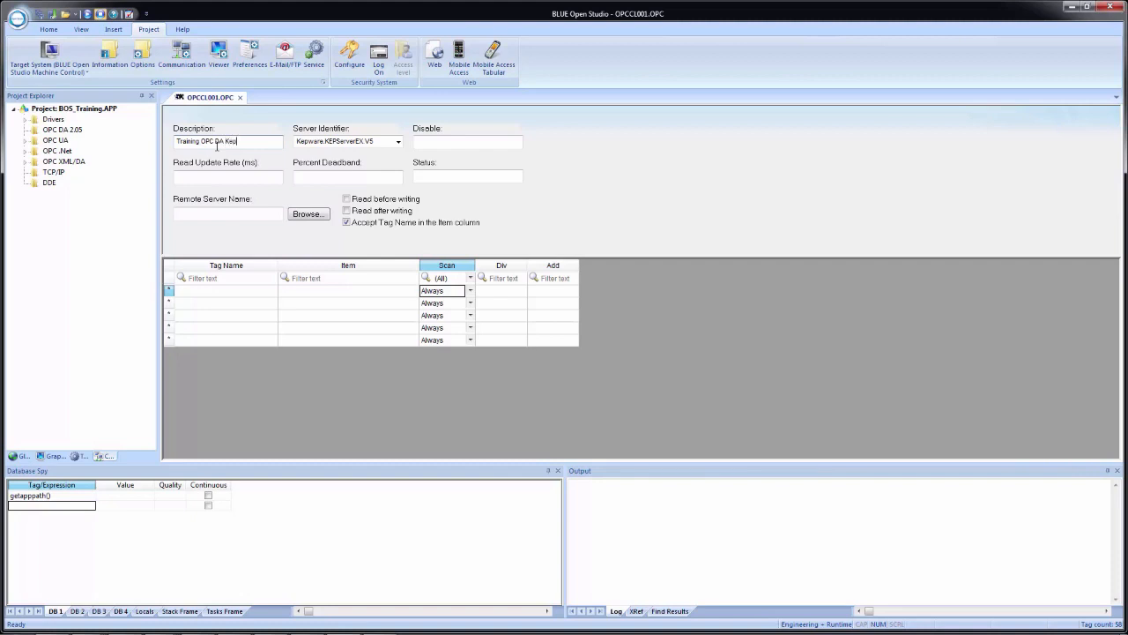
type("ServerEX")
left_click(209, 295)
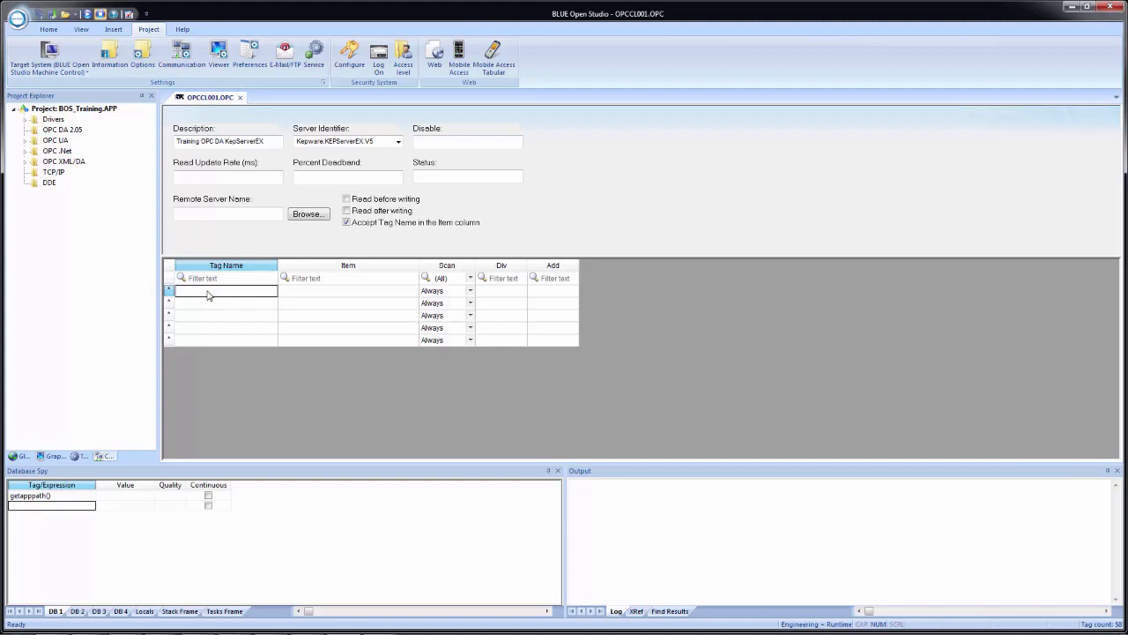
type("DA_Ramp")
key("Return")
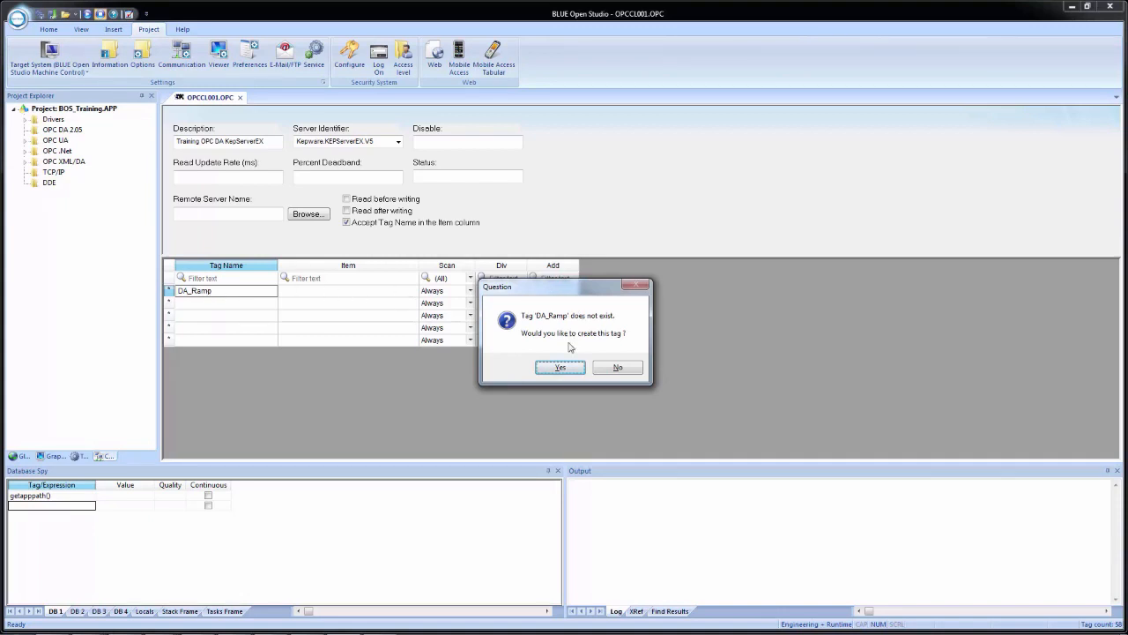
- Create DA_Ramp as a new local-scope tag
left_click(560, 368)
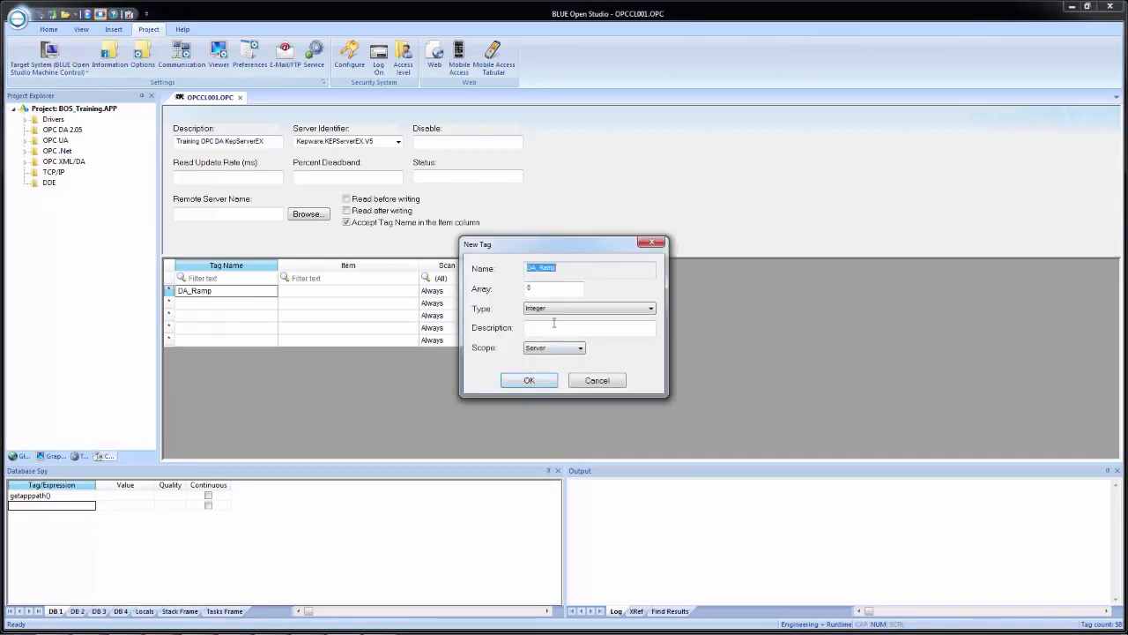
left_click(540, 353)
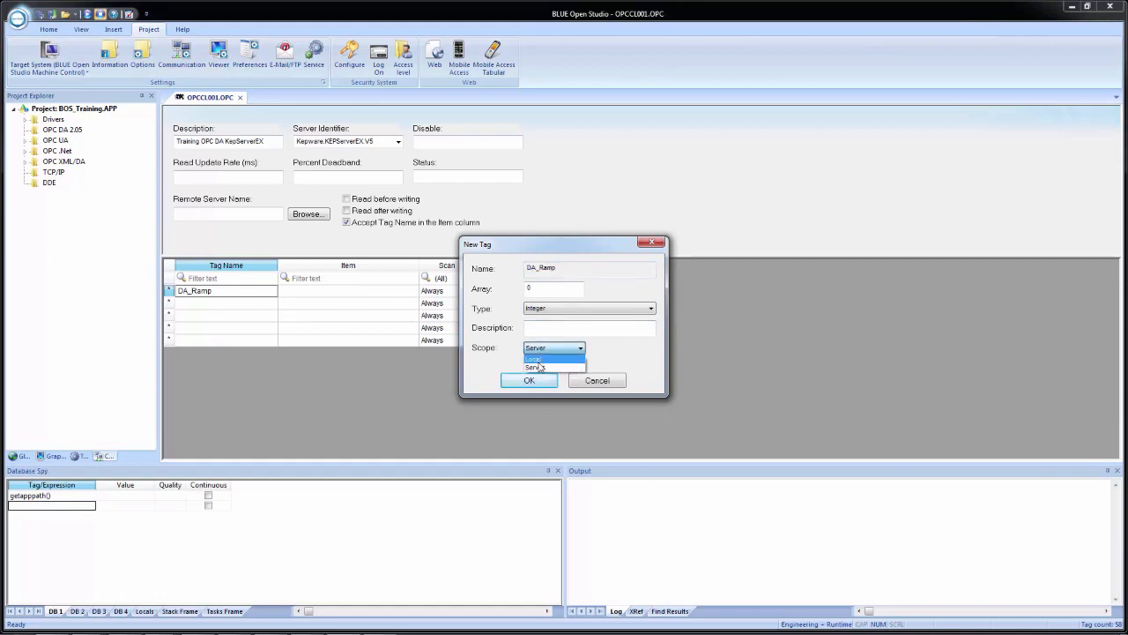
left_click(538, 367)
left_click(527, 381)
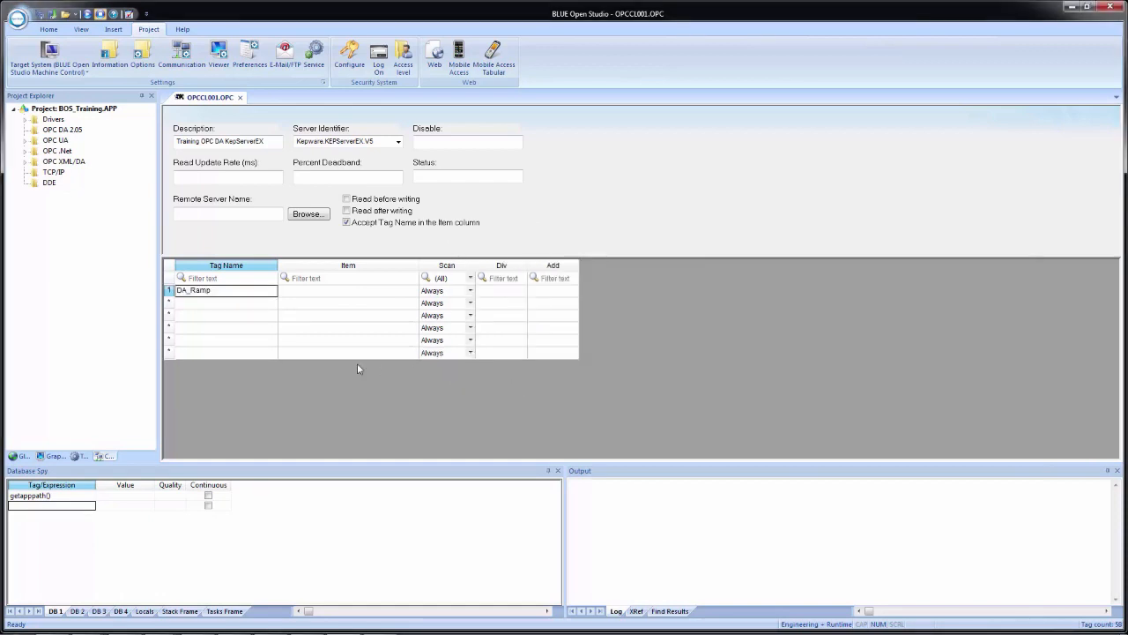
- Enter DA_Rand in the second row and create it as a local-scope tag
left_click(209, 303)
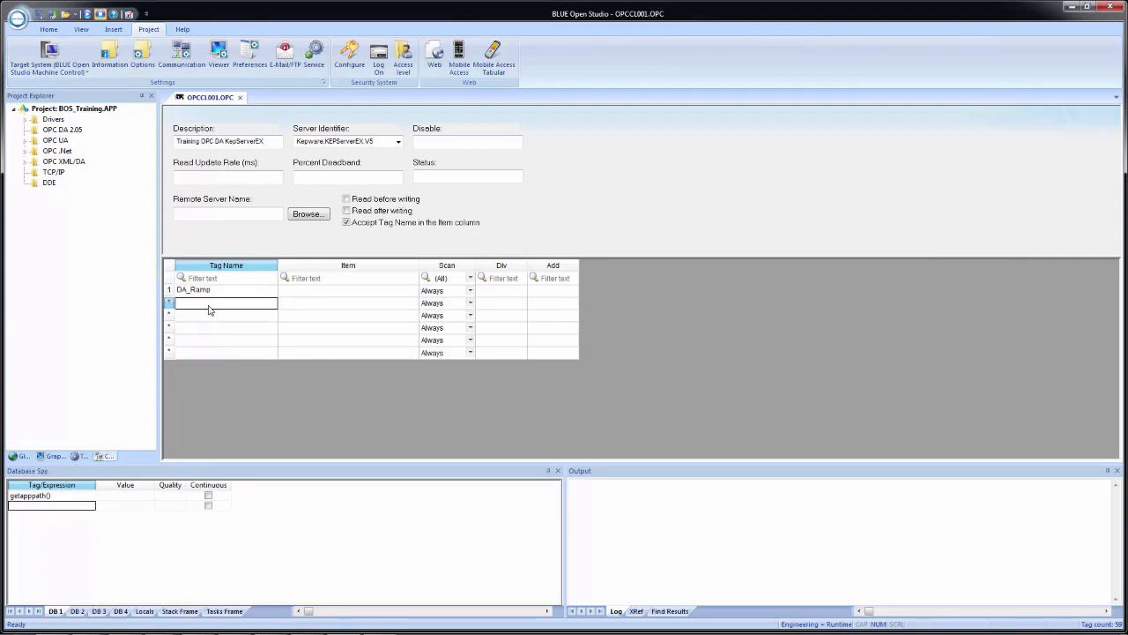
type("DA_Rand")
left_click(269, 323)
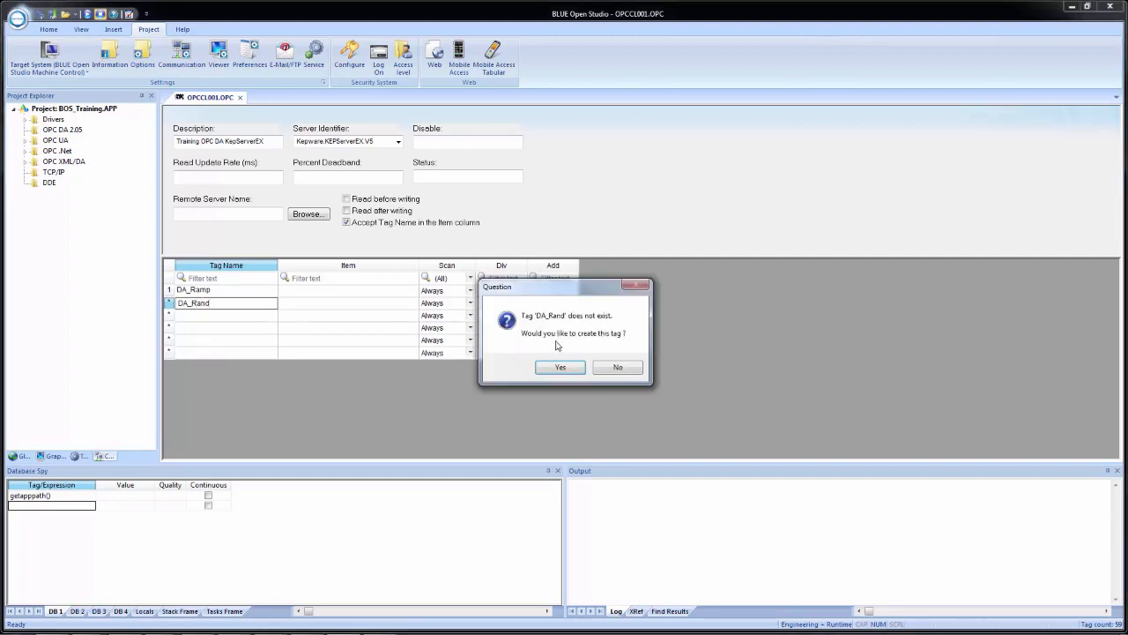
left_click(560, 369)
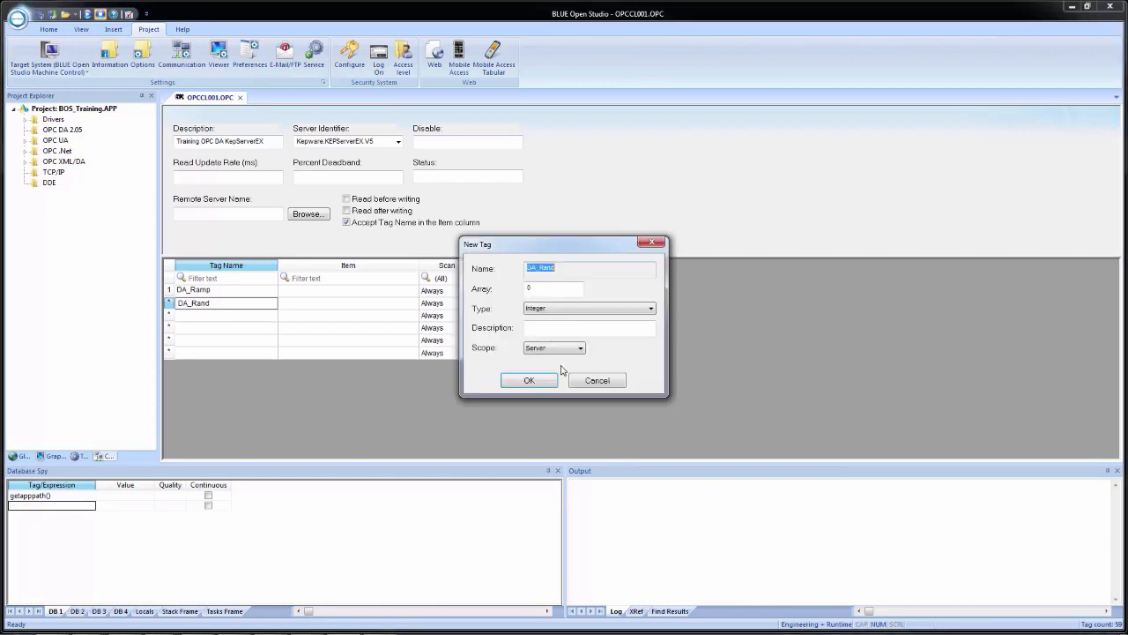
left_click(544, 352)
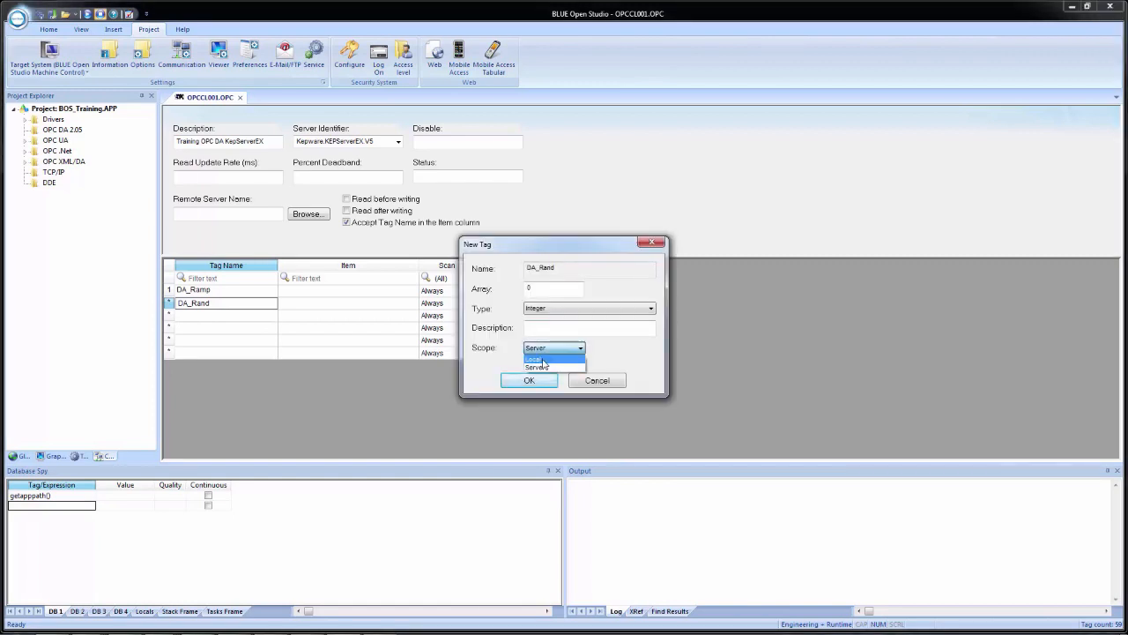
left_click(539, 359)
left_click(526, 381)
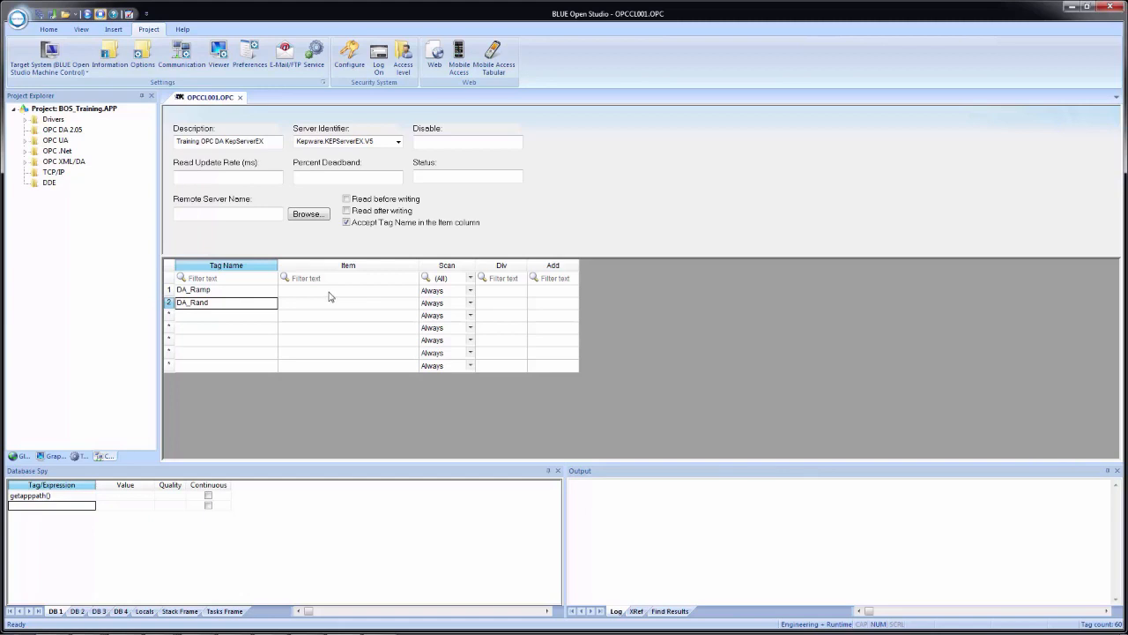
- Map DA_Ramp's Item to Simulation Examples > Functions > Ramp1 through the OPC Browser
right_click(329, 293)
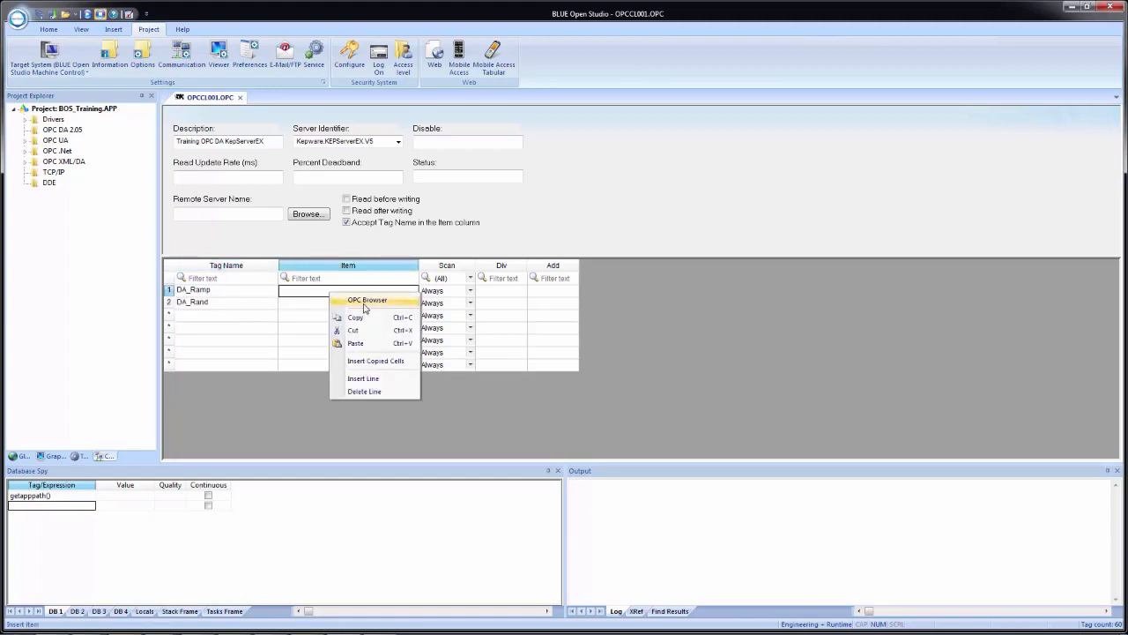
left_click(367, 303)
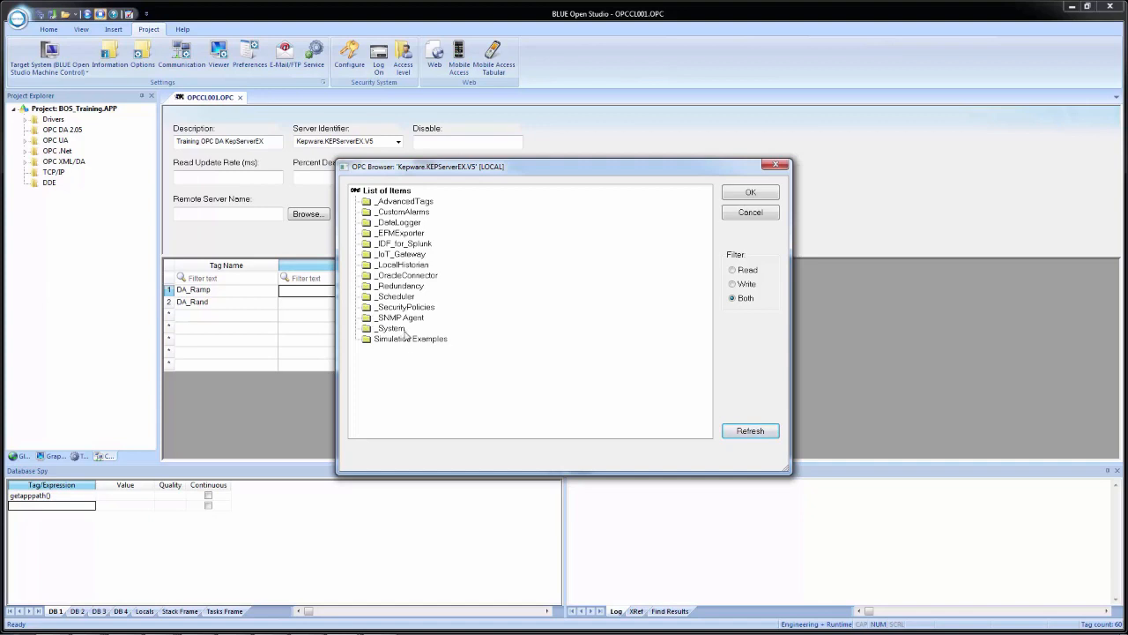
double_click(393, 339)
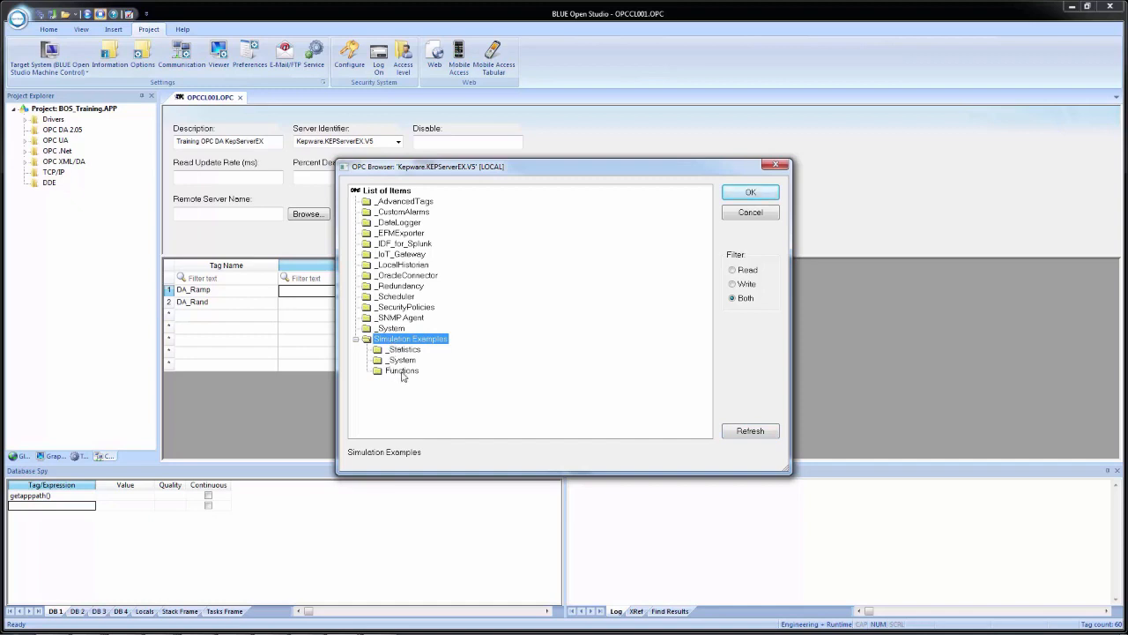
double_click(401, 372)
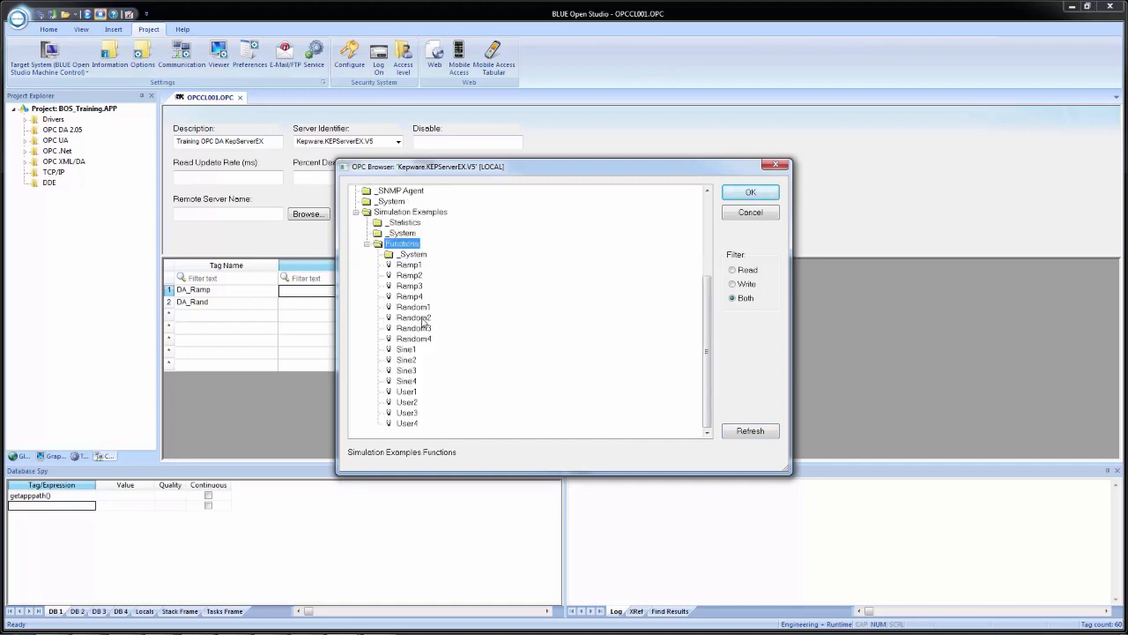
left_click(413, 265)
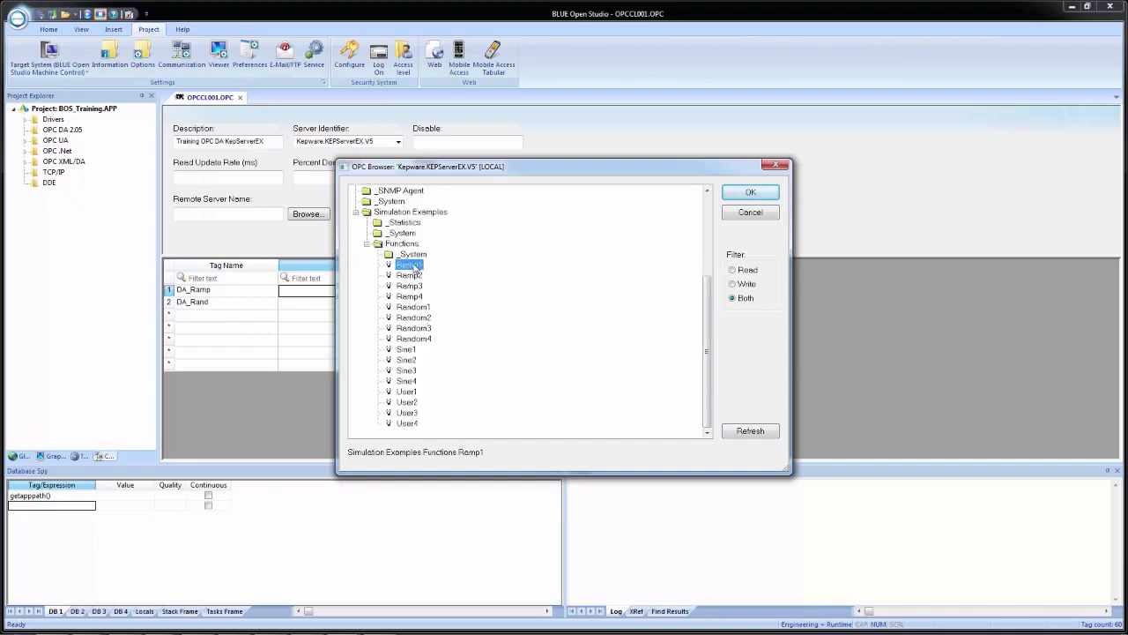
left_click(750, 194)
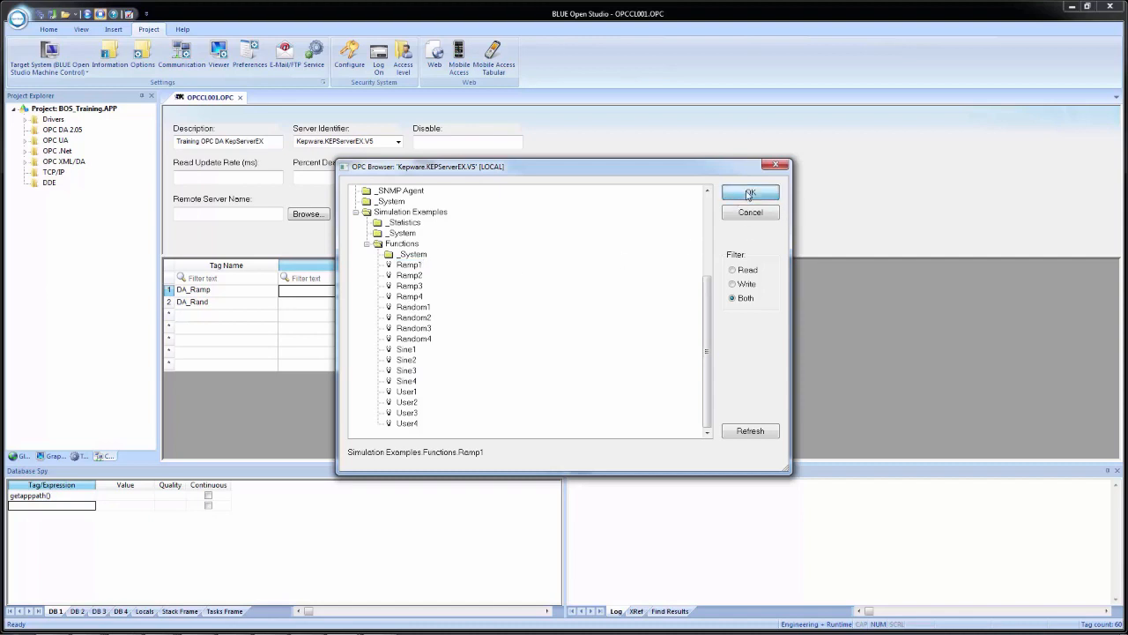
left_click(310, 303)
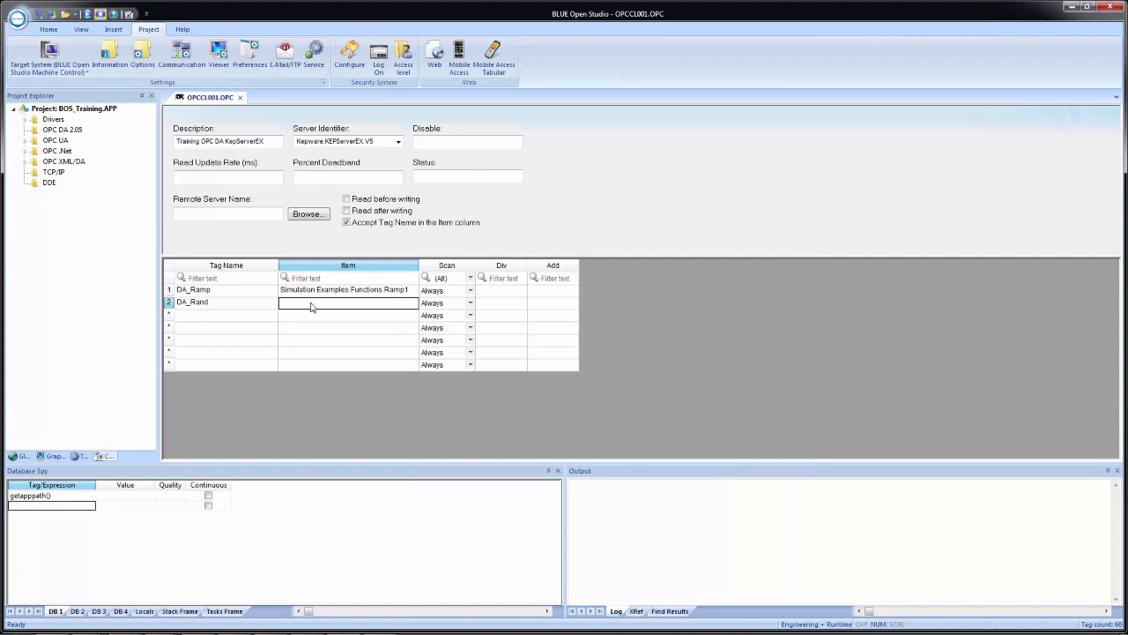
right_click(310, 306)
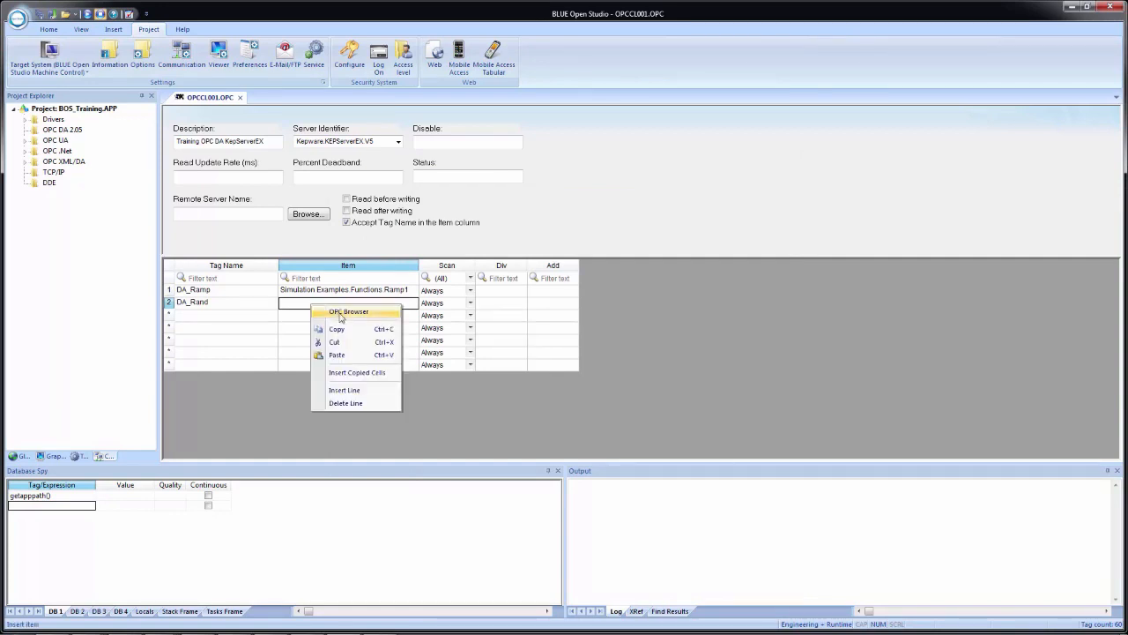
- Fill DA_Rand's Item with Simulation Examples > Functions > Random1 from the KEPServerEX browser
left_click(346, 312)
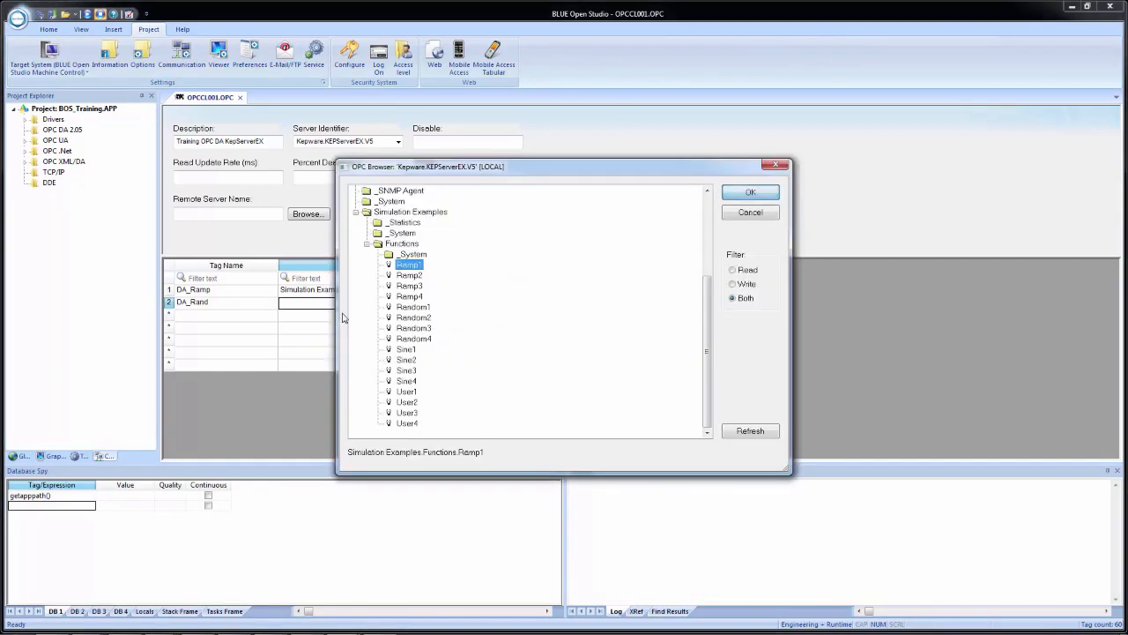
left_click(412, 307)
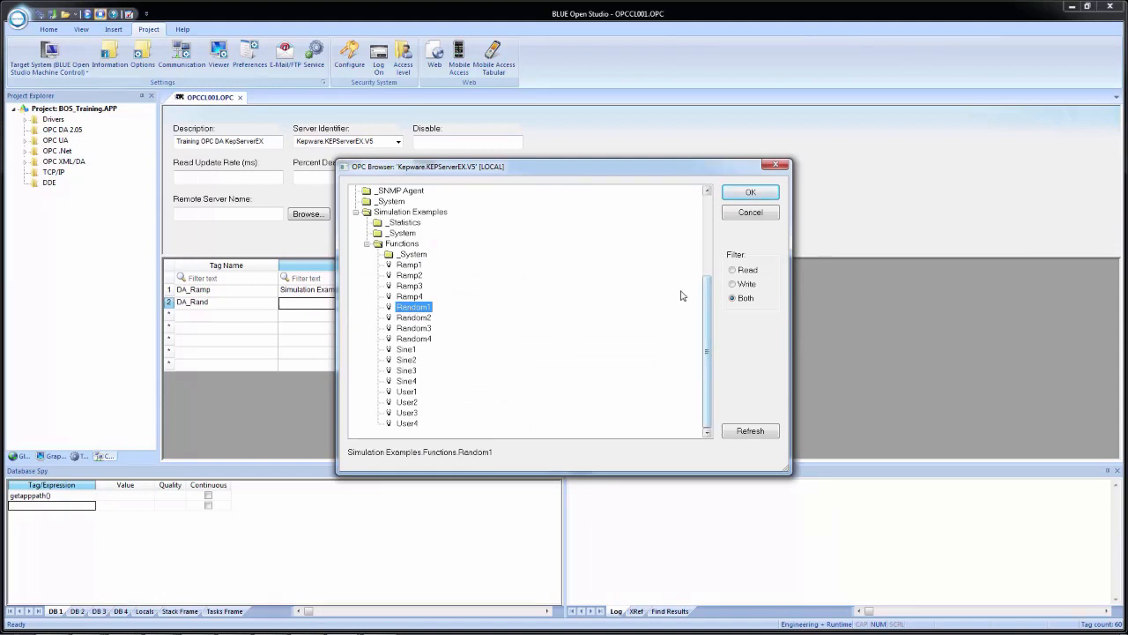
left_click(742, 272)
left_click(747, 284)
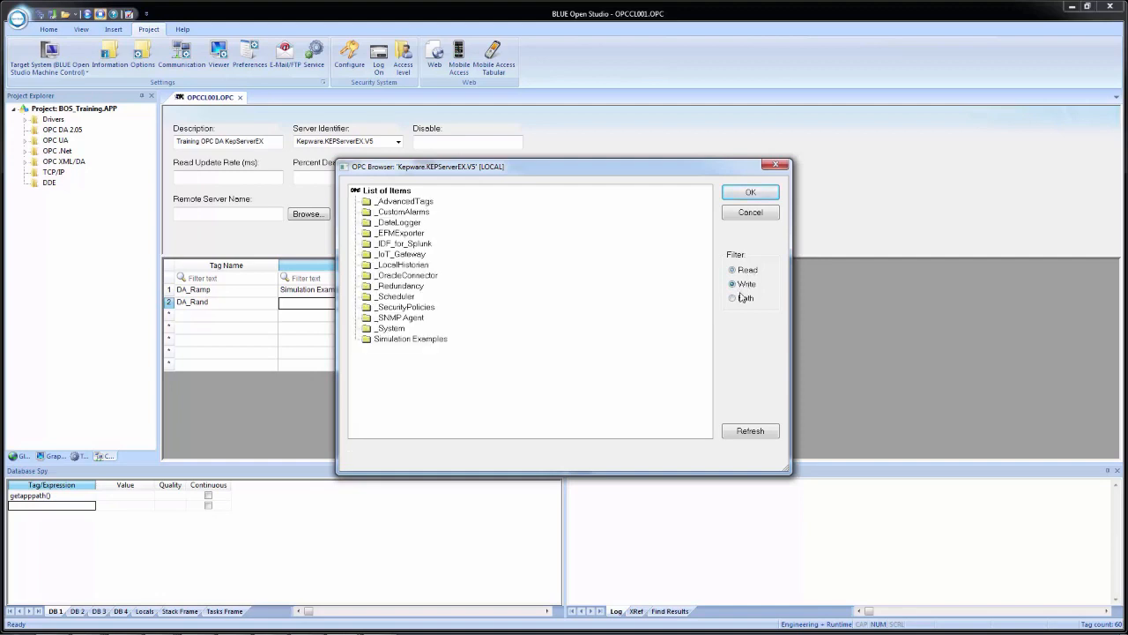
left_click(743, 299)
double_click(421, 340)
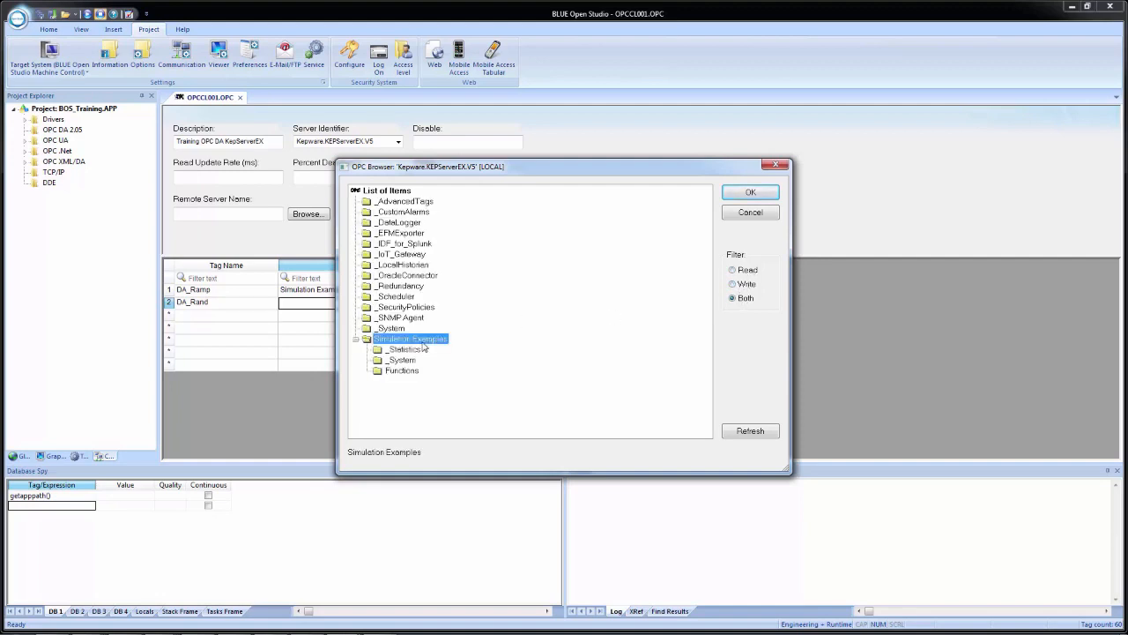
double_click(393, 372)
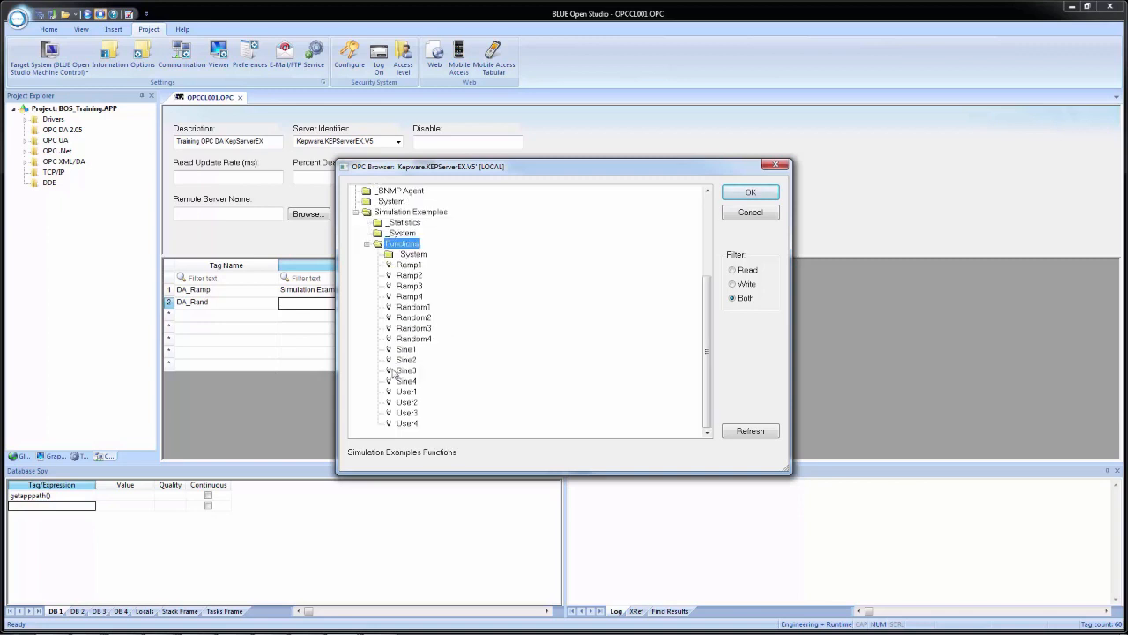
left_click(420, 308)
left_click(739, 197)
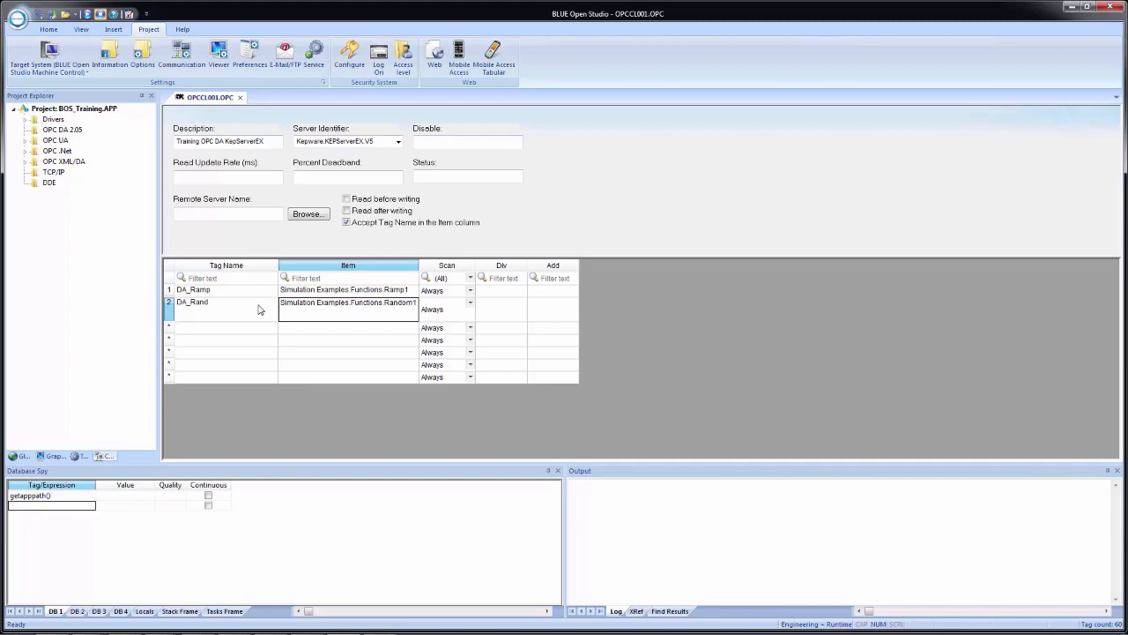
- Close the OPC worksheet and save it as sheet 1
left_click(240, 98)
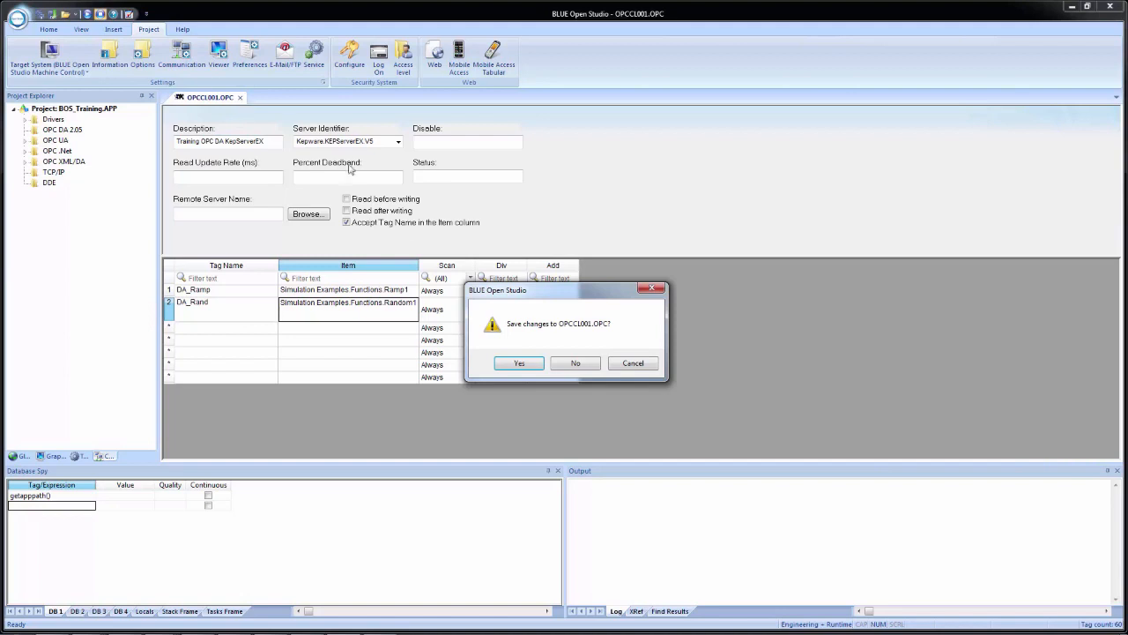
left_click(519, 364)
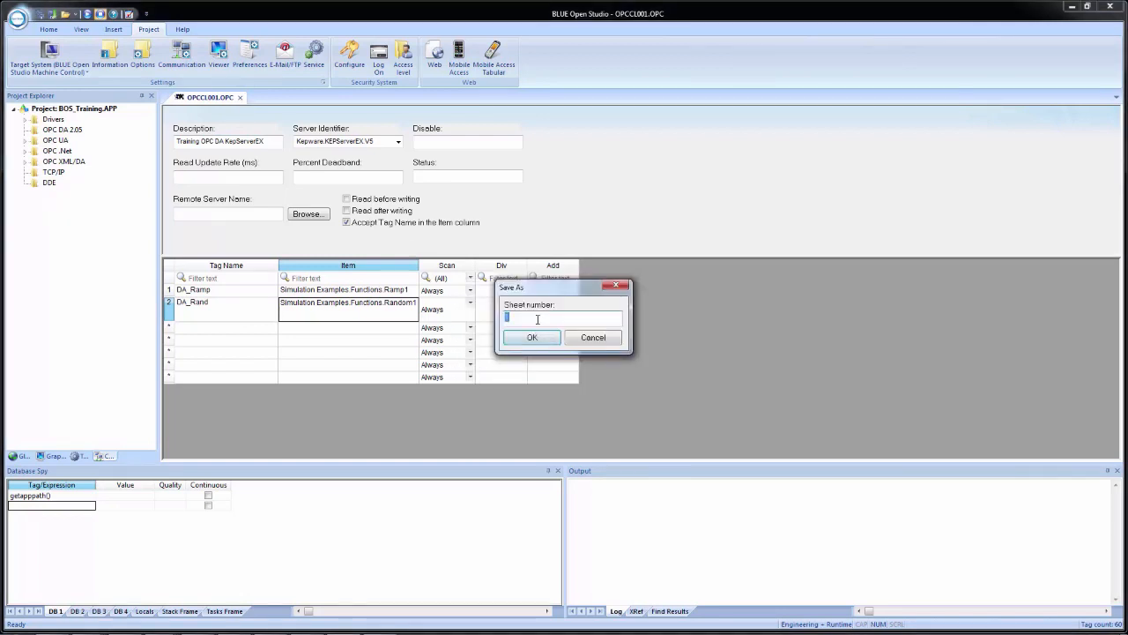
left_click(532, 338)
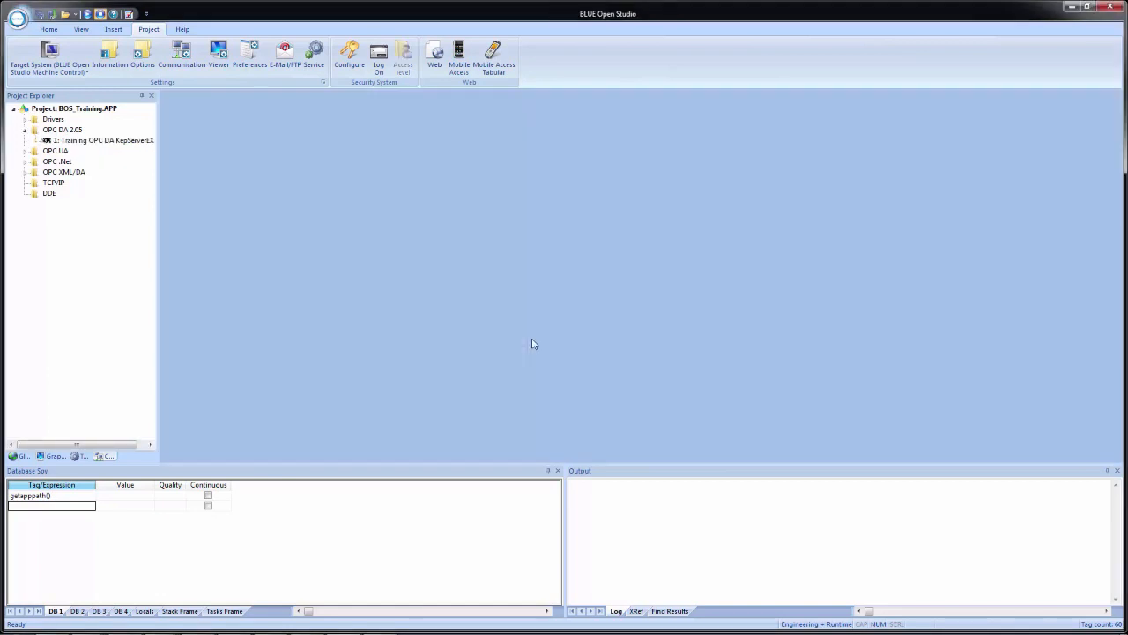
- Open the Project Tags datasheet from the Global project tree
left_click(21, 456)
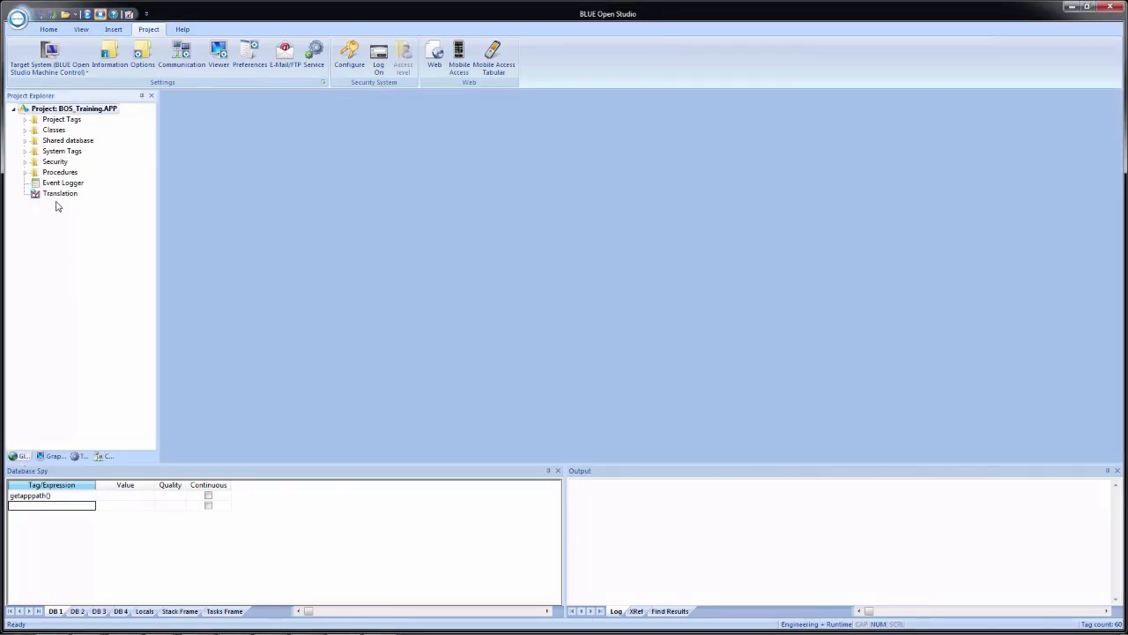
left_click(25, 119)
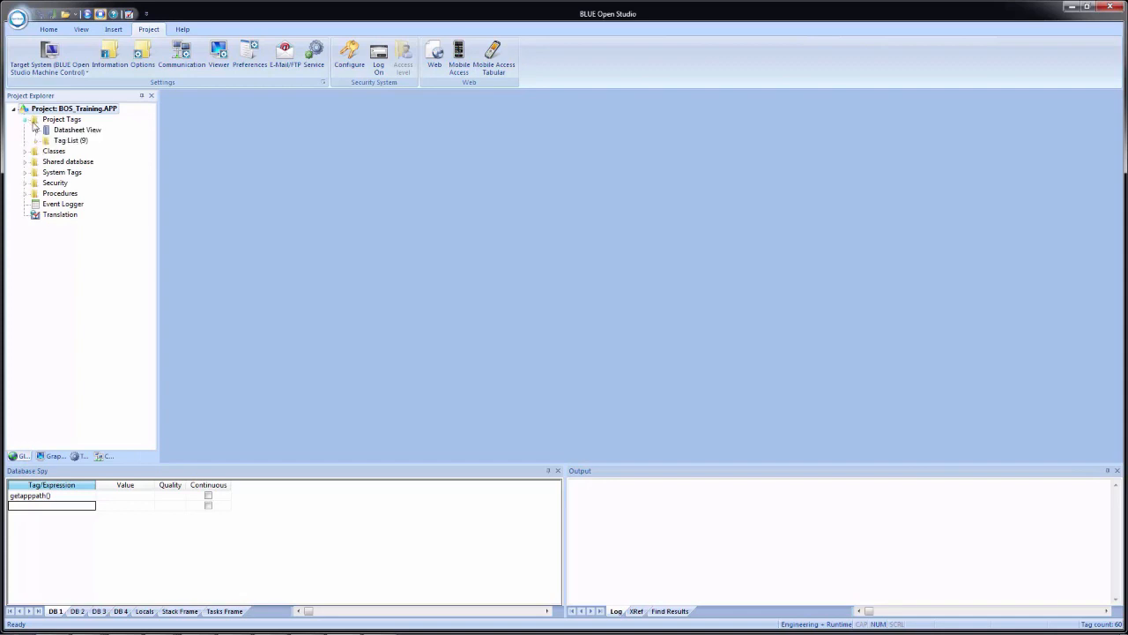
double_click(67, 130)
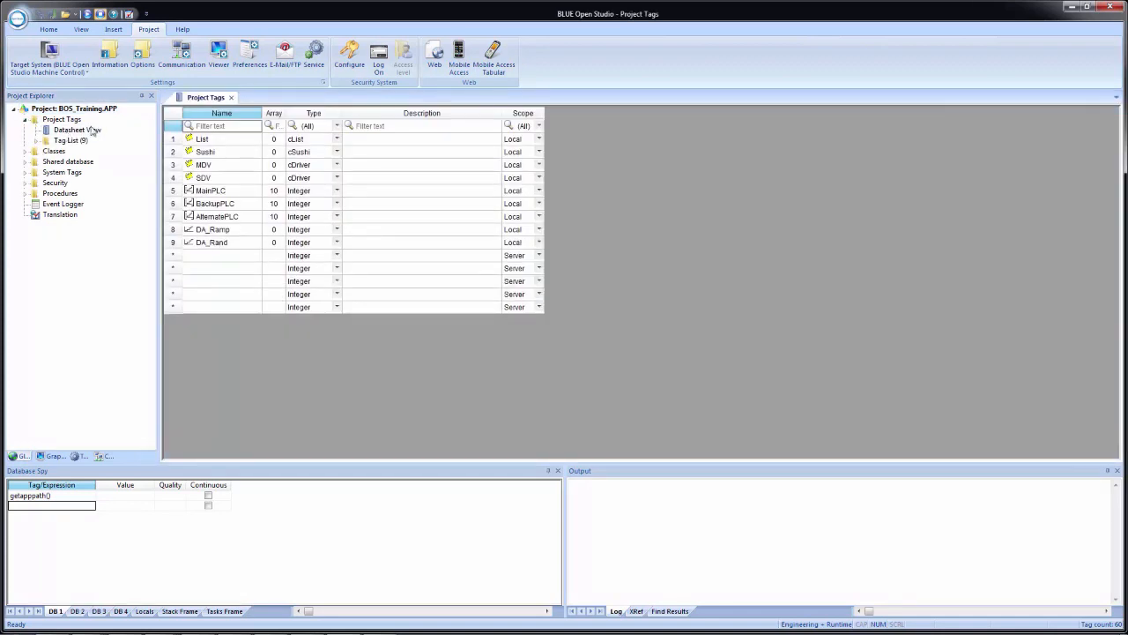
- Rename tag DA_Rand to DA_Random and confirm the project-wide global replace
left_click(233, 247)
left_click(232, 247)
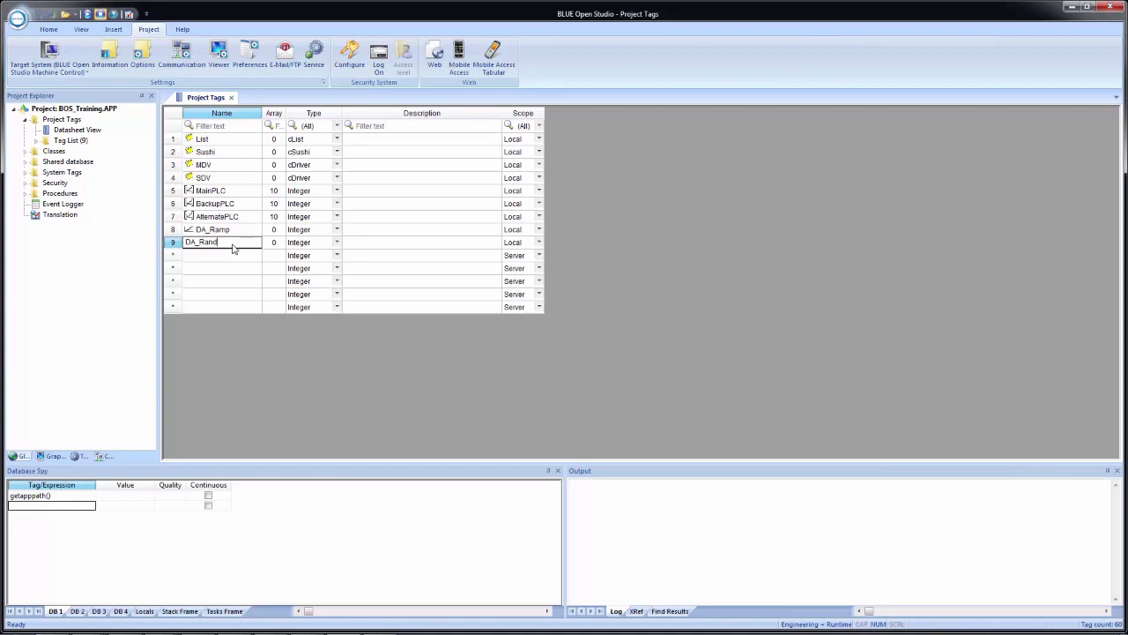
type("m")
key("Return")
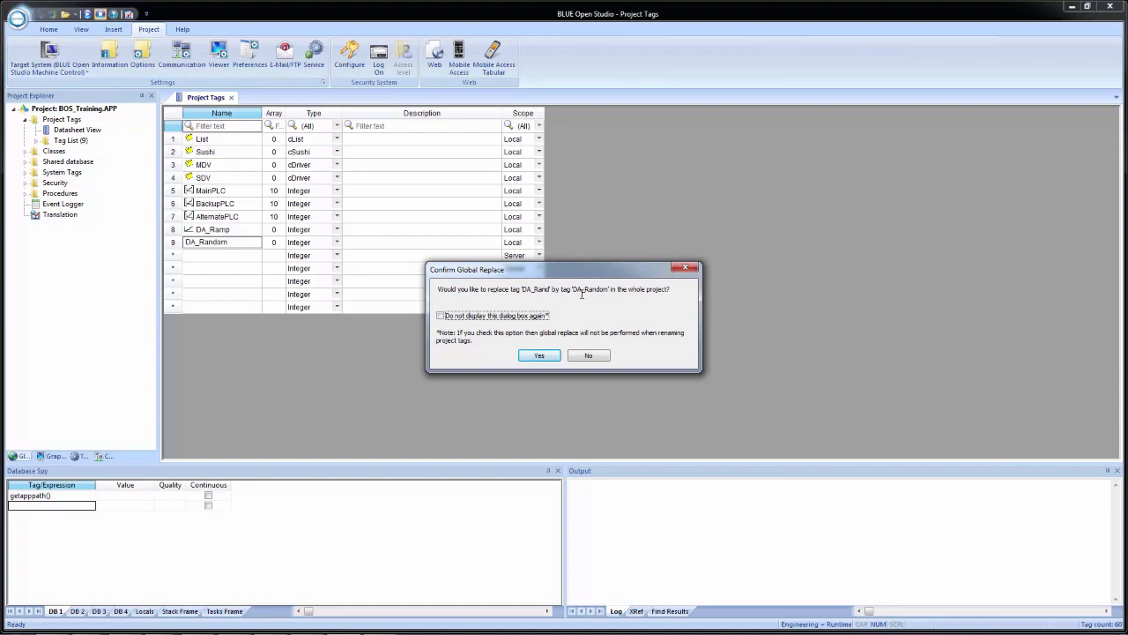
left_click(539, 355)
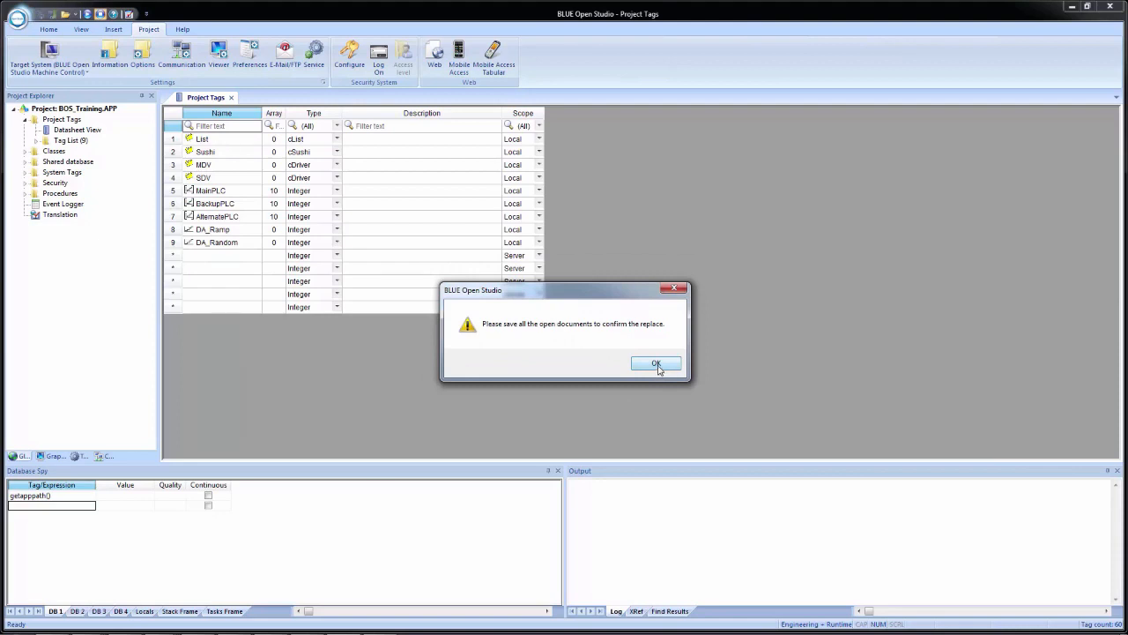
left_click(656, 364)
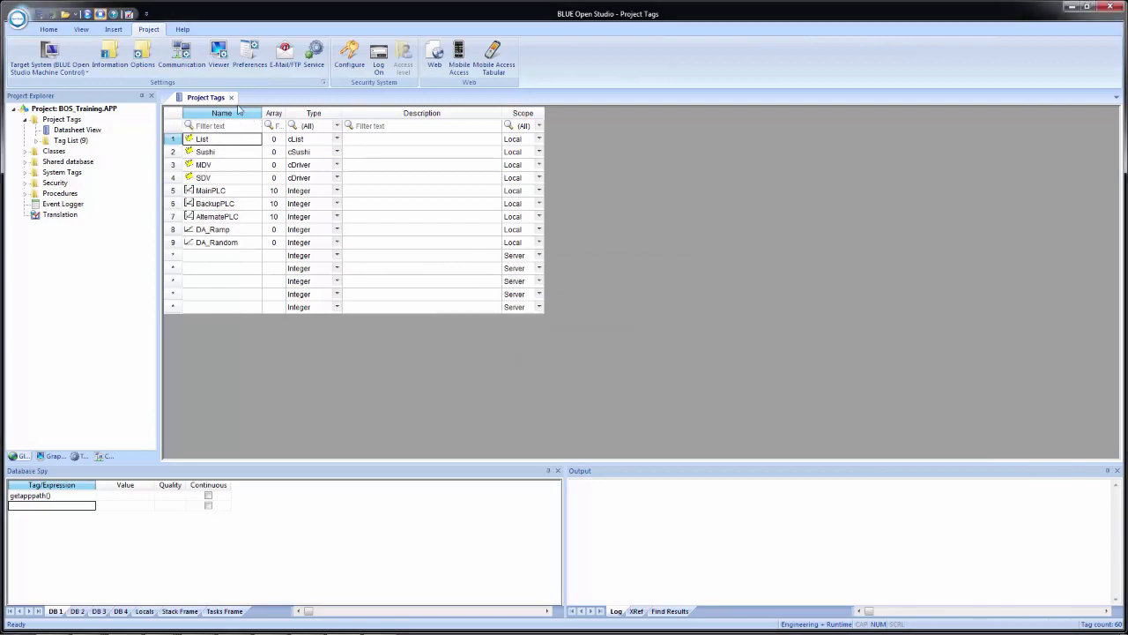
- Give DA_Ramp the description 'KepServerEX OPC DA Ramp1 value tag'
left_click(382, 233)
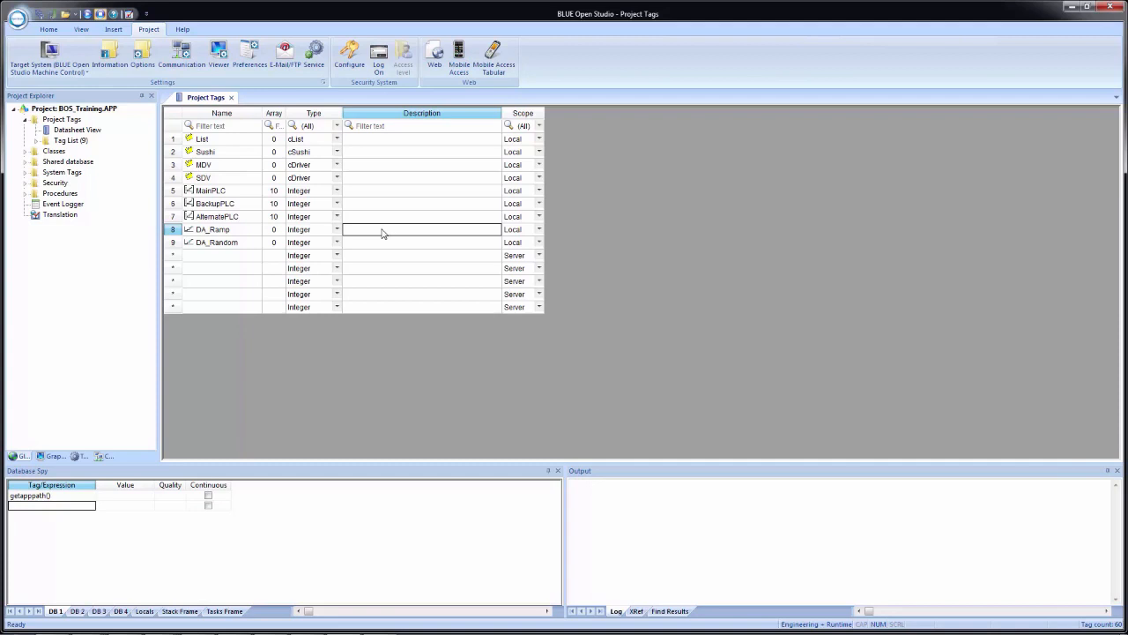
type("KepServerEX OPC DA Ramp1 value tag")
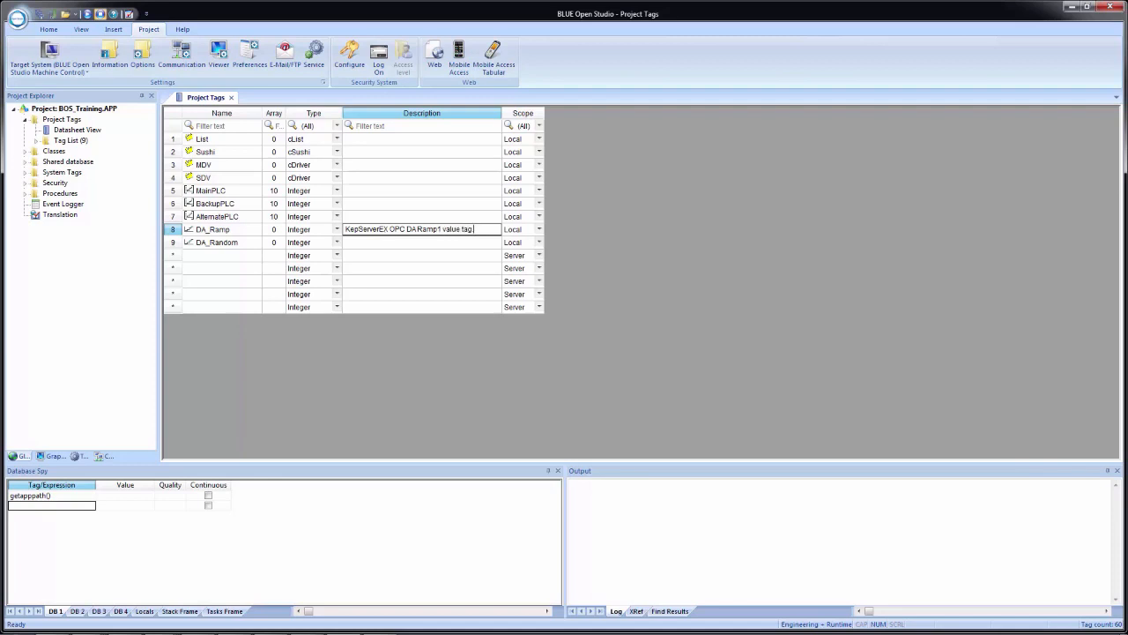
key("Down")
key("Up")
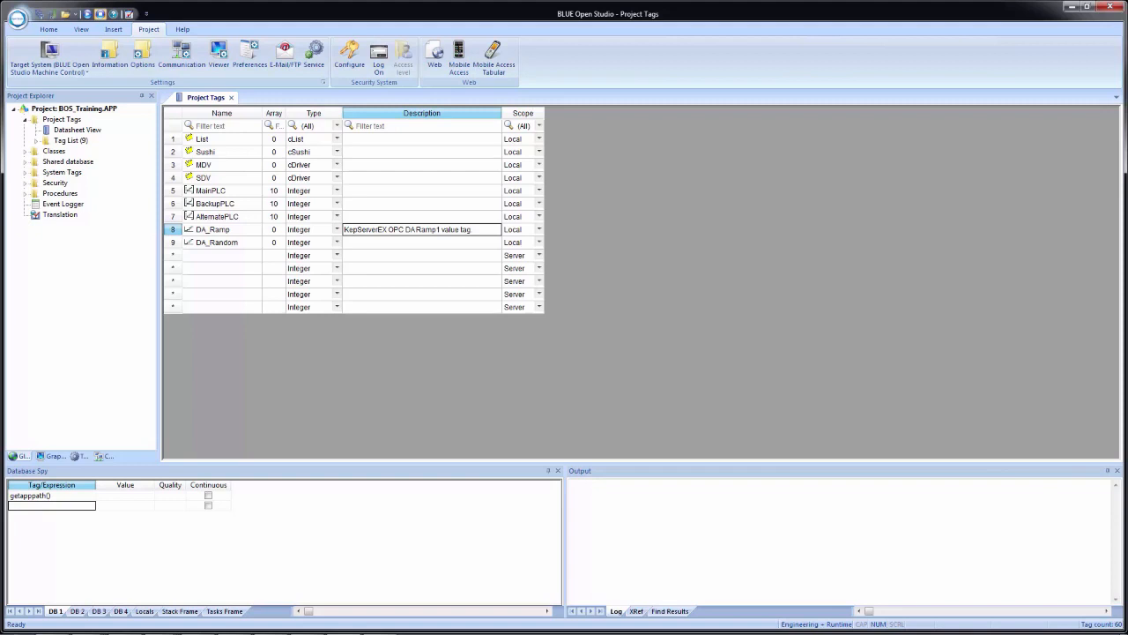
- Copy that description to DA_Random, changing Ramp1 to Random1
key("Down")
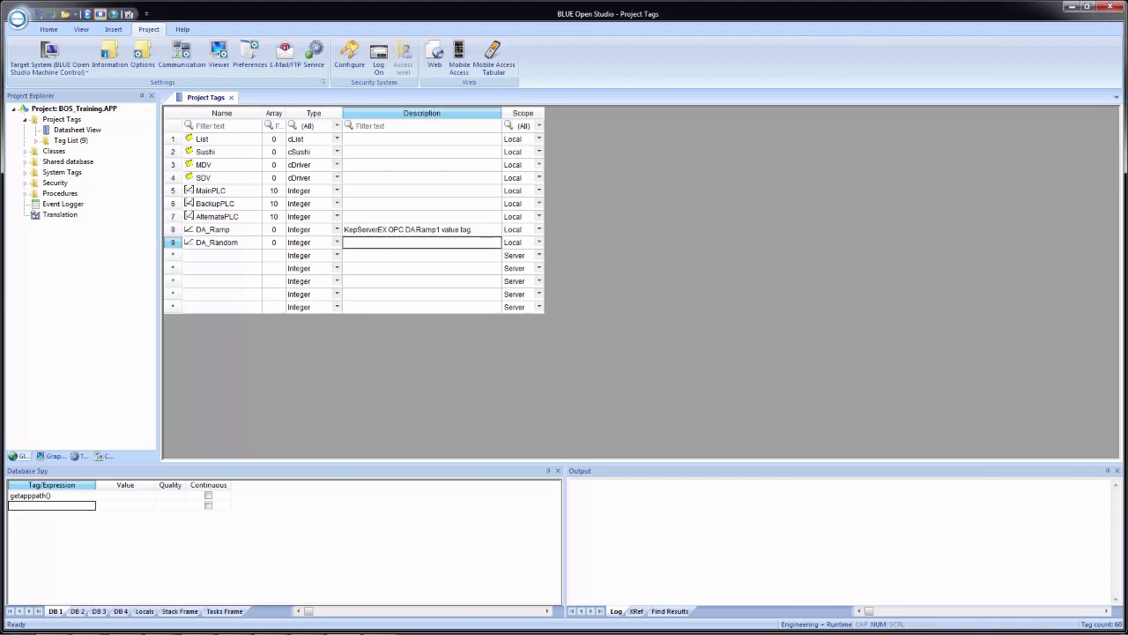
type("KepServerEX OPC DA Ramp1 value tag")
left_click(432, 248)
key("BackSpace")
key("BackSpace")
key("BackSpace")
key("BackSpace")
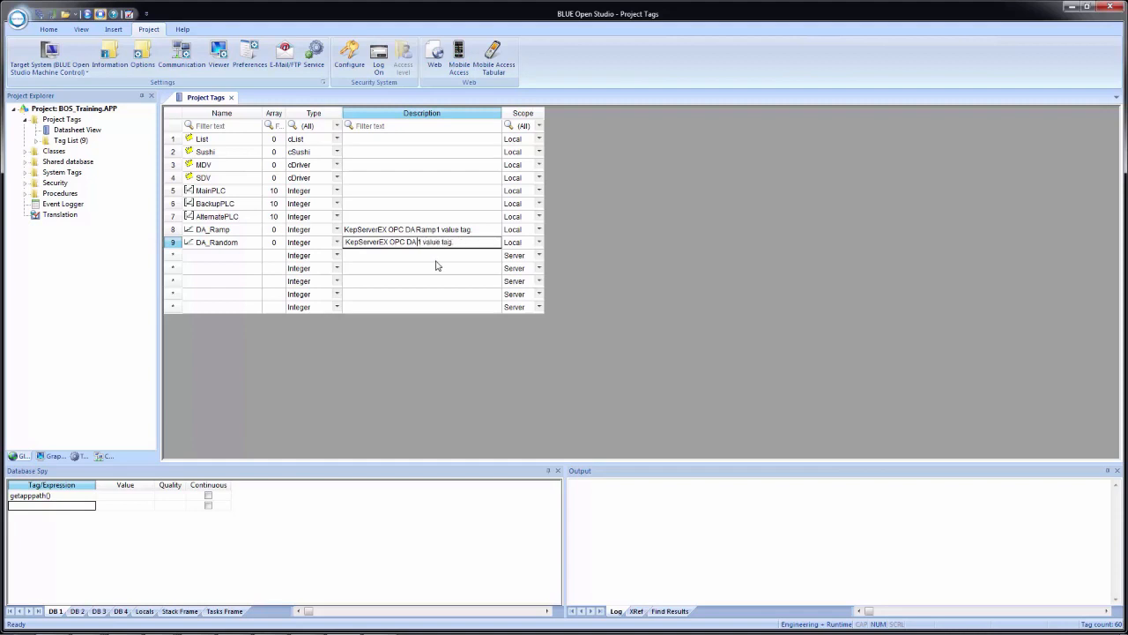
type("Random")
key("Return")
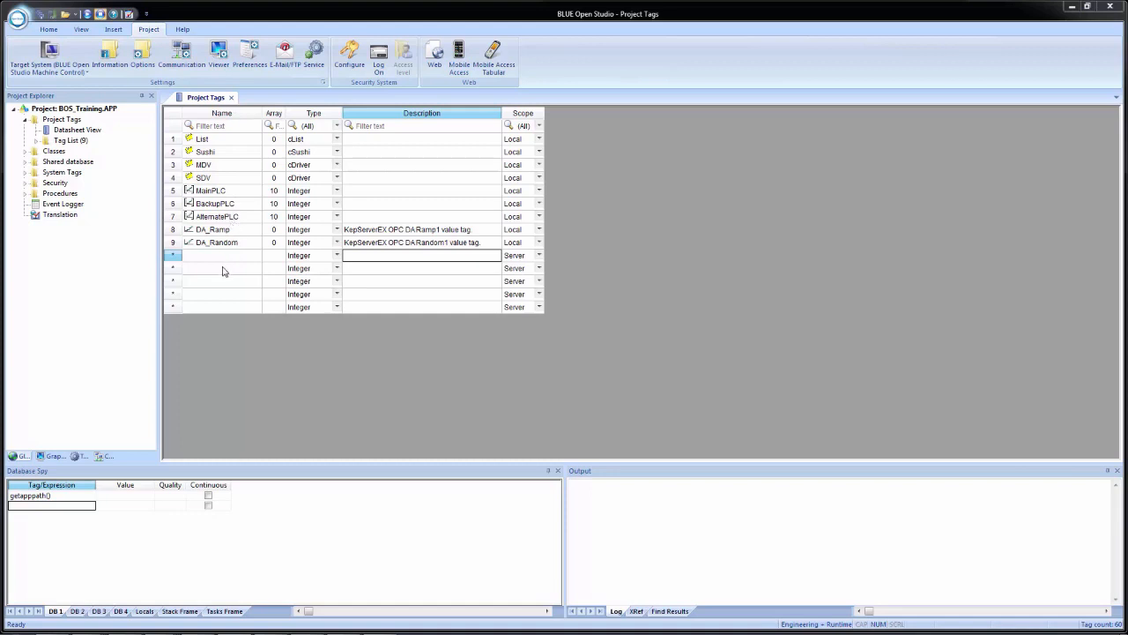
- Add DA_Ramp to the Database Spy watch list by typing its name in a new row
left_click(224, 231)
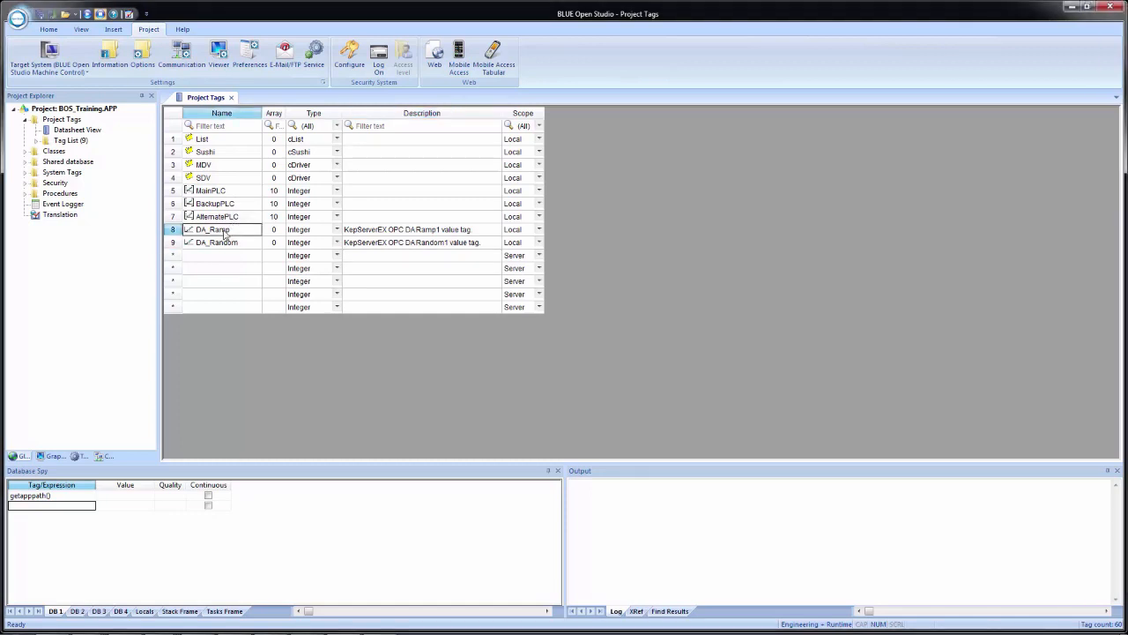
left_click(62, 509)
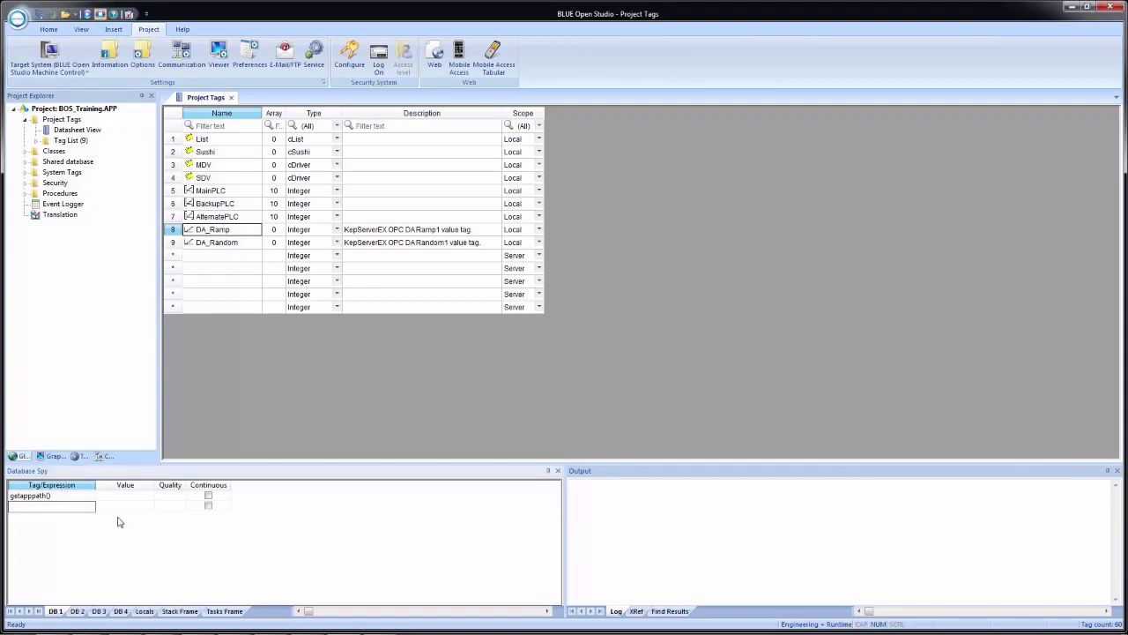
type("DA_Ramp")
key("Return")
- Insert DA_Random in the next Database Spy row via Insert Tag, then close the Project Tags datasheet
left_click(68, 518)
right_click(50, 519)
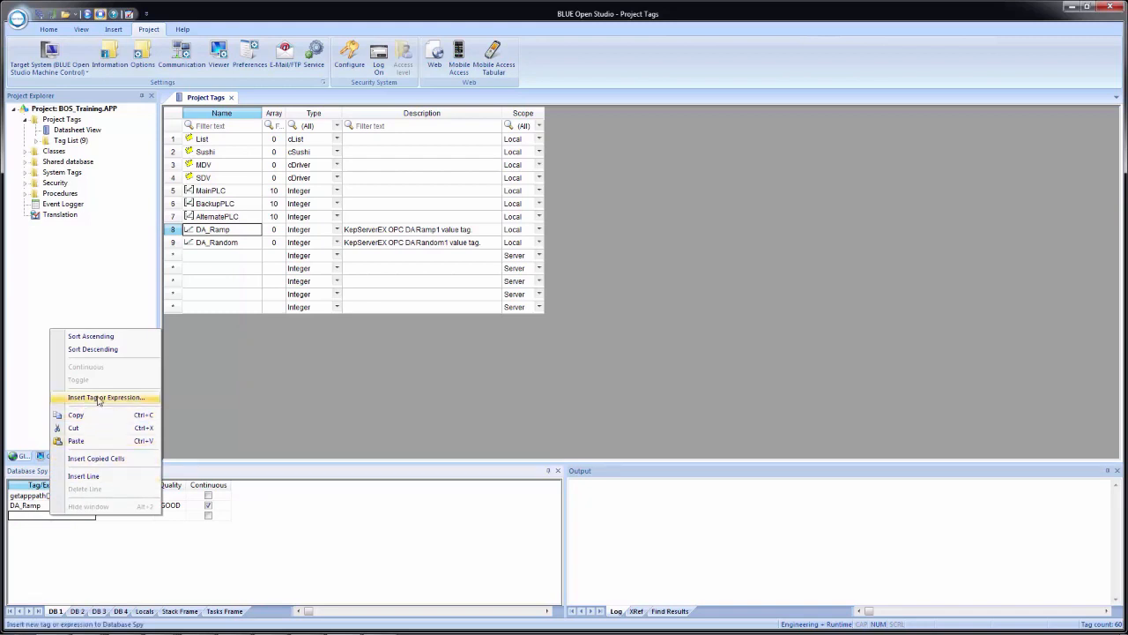
left_click(131, 398)
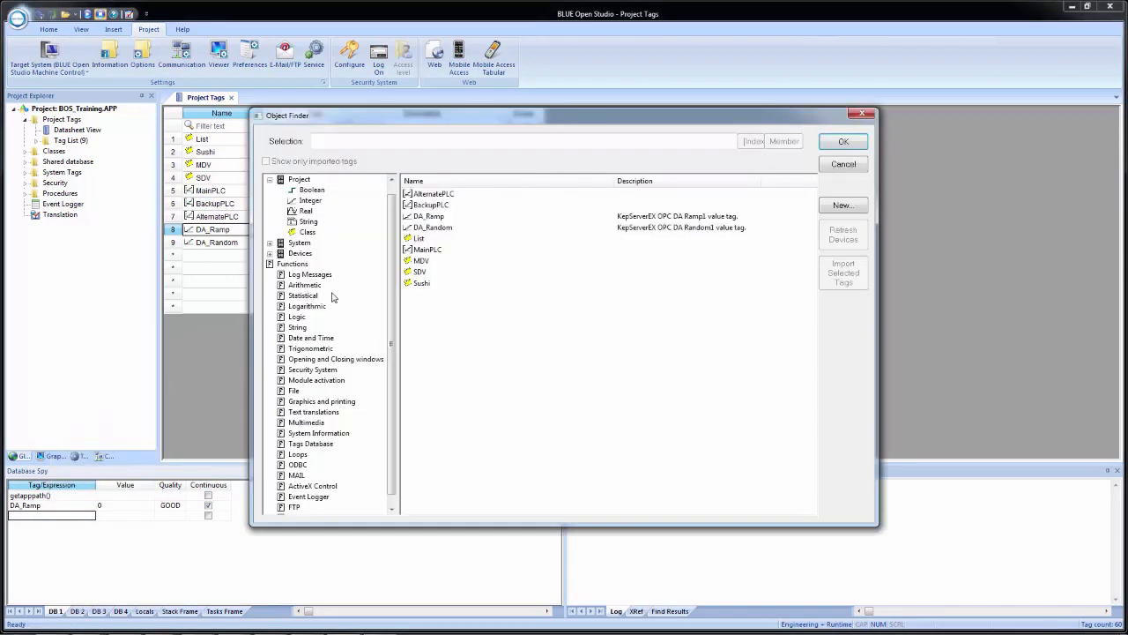
double_click(430, 229)
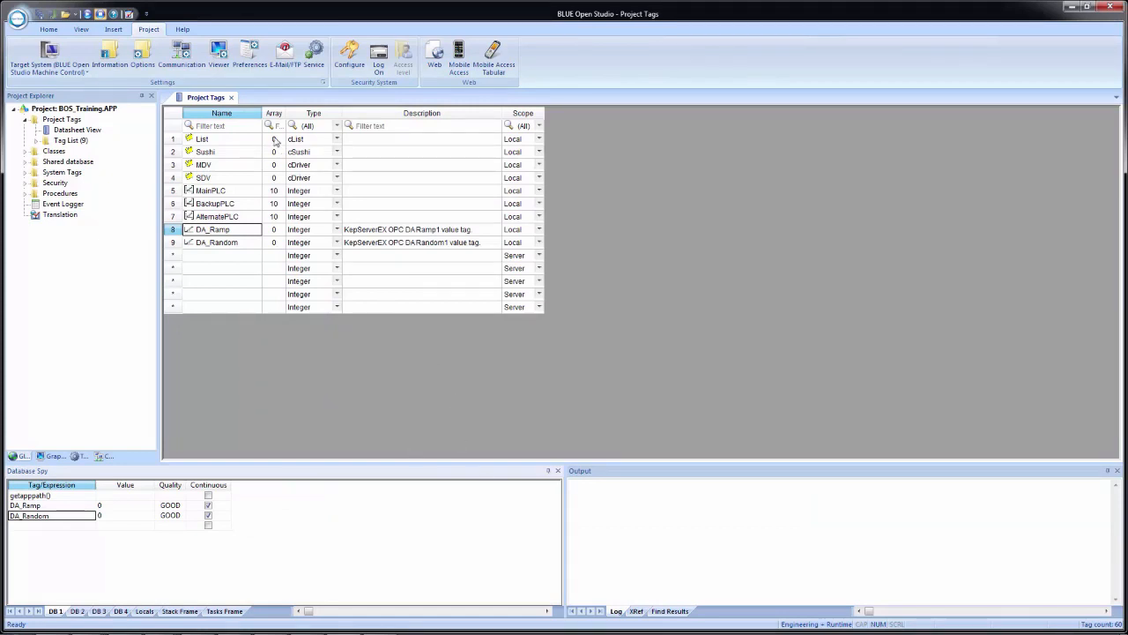
left_click(231, 98)
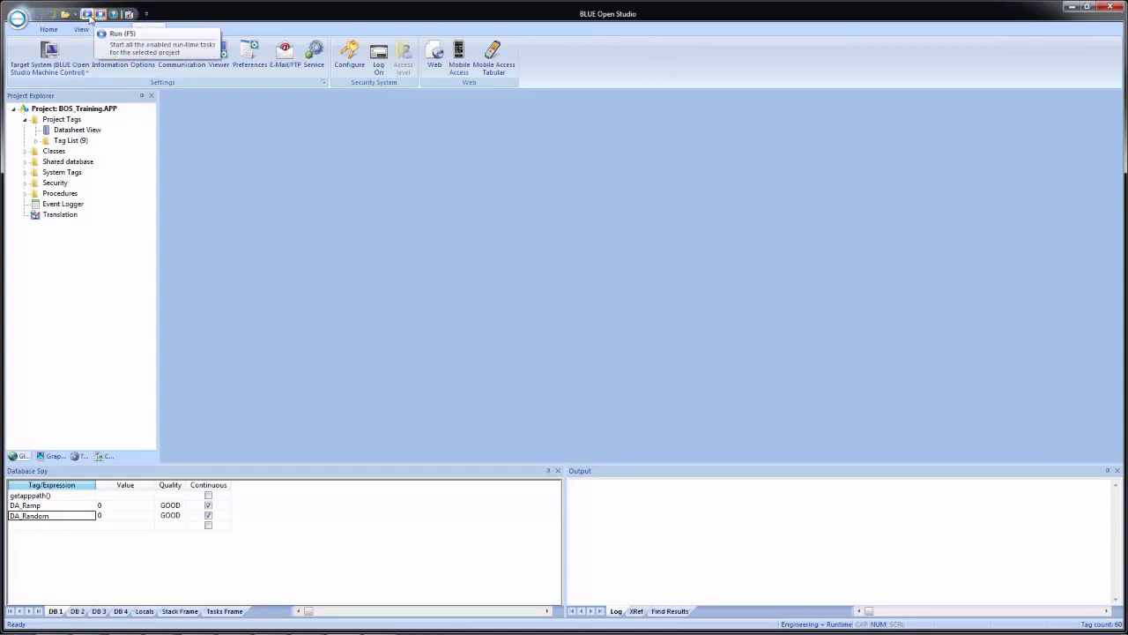
- Start the project runtime from the toolbar Run icon so DA_Ramp and DA_Random update live
left_click(87, 15)
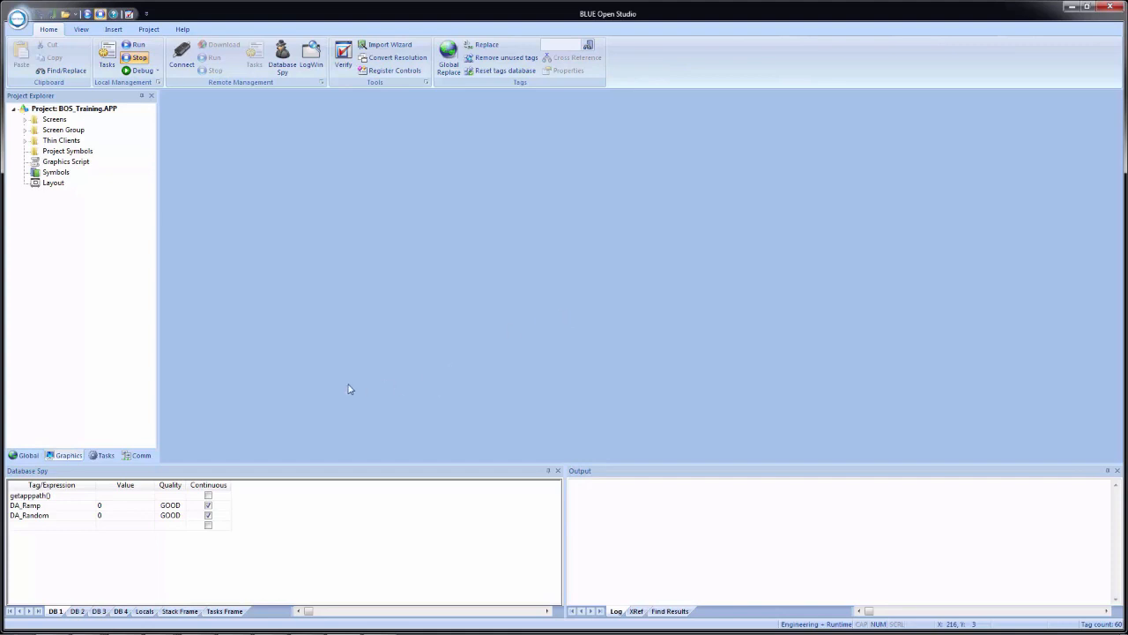
- Insert a new connection under OPC UA Connections in the Comm tab's driver tree
left_click(140, 456)
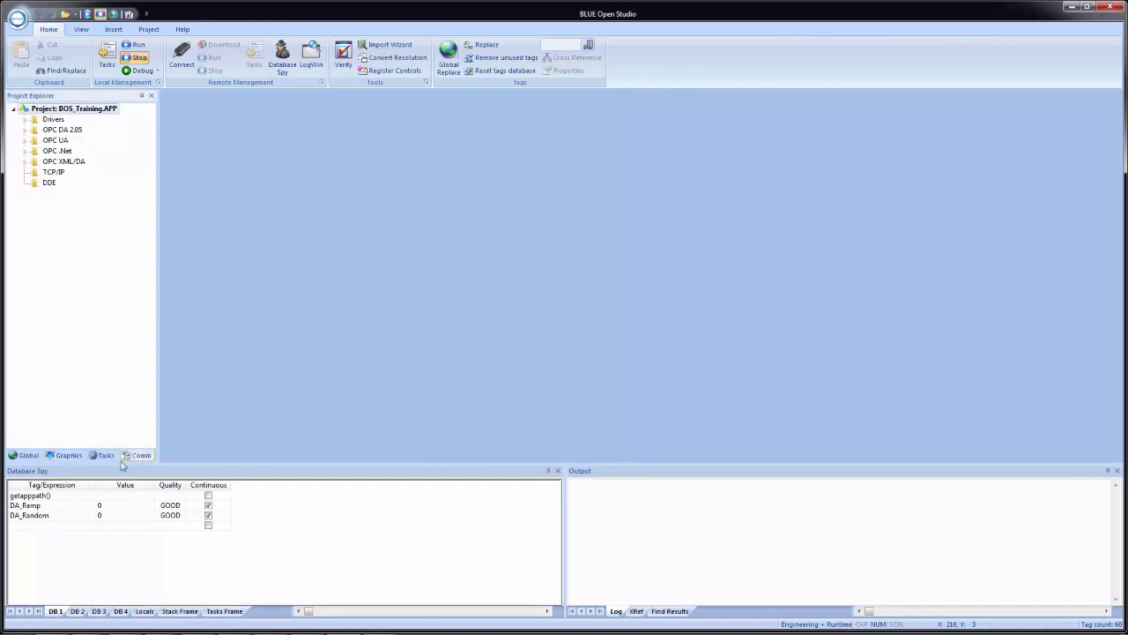
left_click(26, 140)
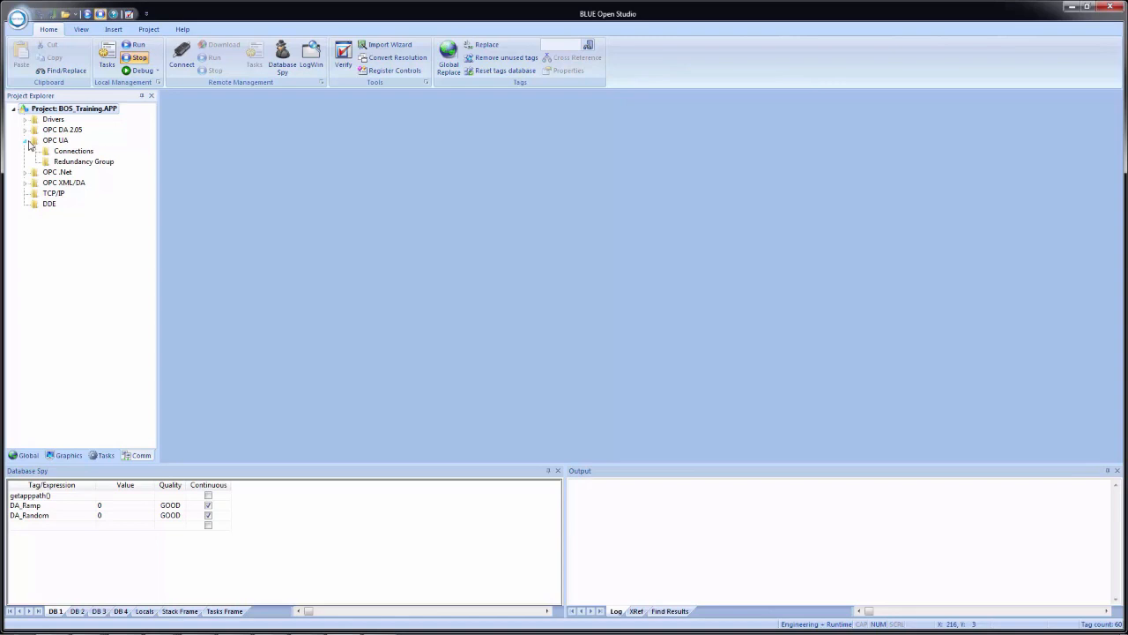
right_click(79, 155)
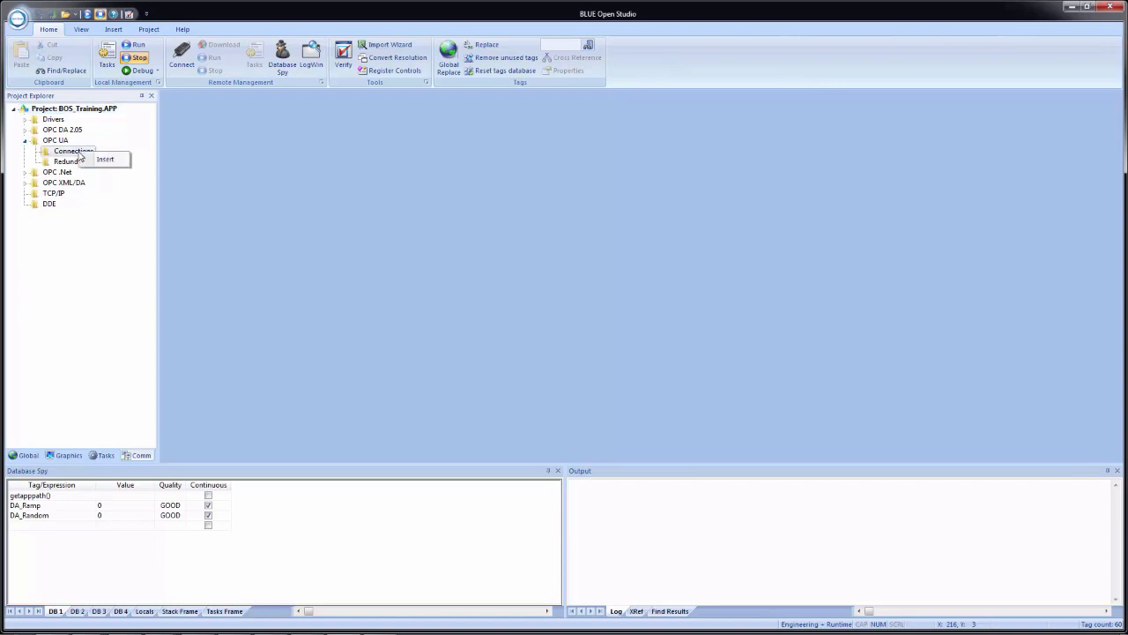
left_click(104, 160)
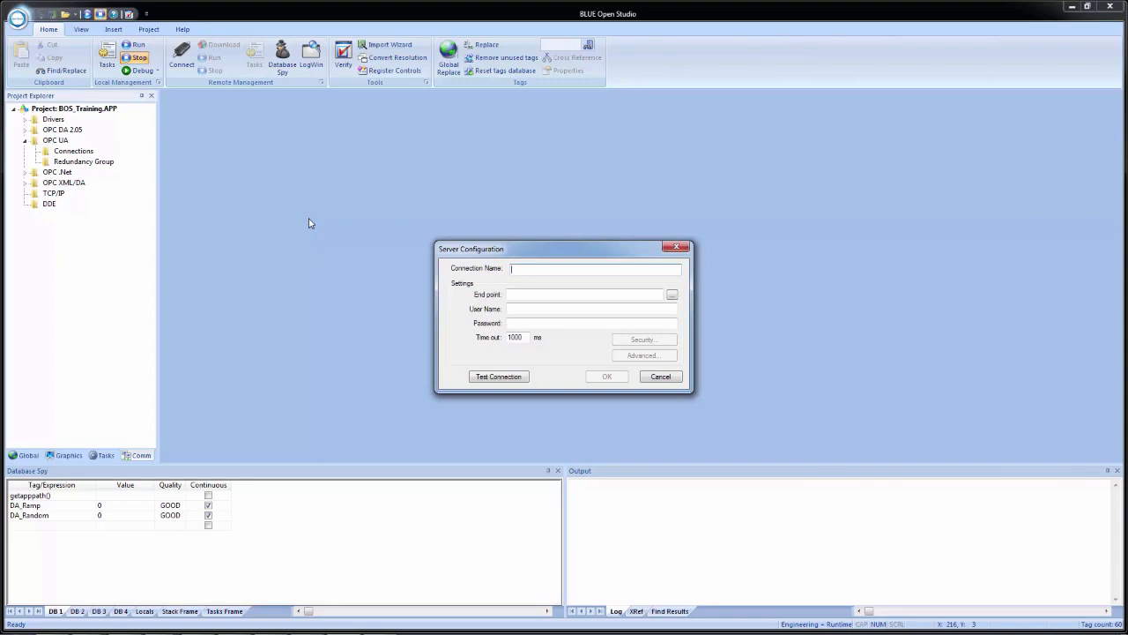
- Enter 'Training OPC UA KepServerEX' as the connection name and try browsing for server end points
type("ra")
type("in")
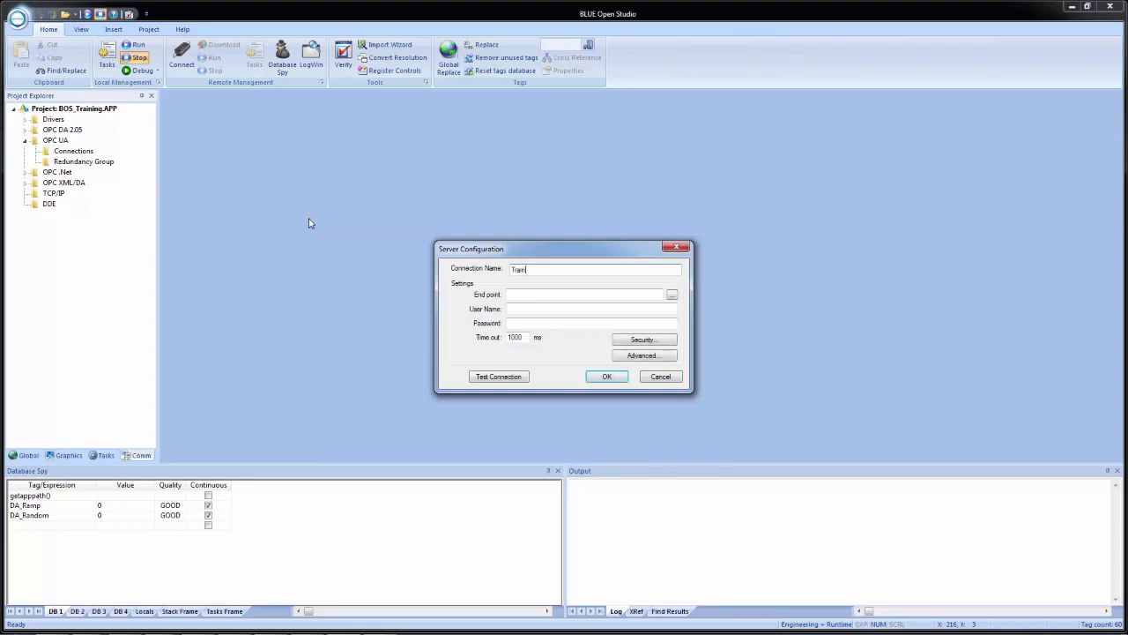
type("ing OPC UA KepServerEX")
left_click(671, 297)
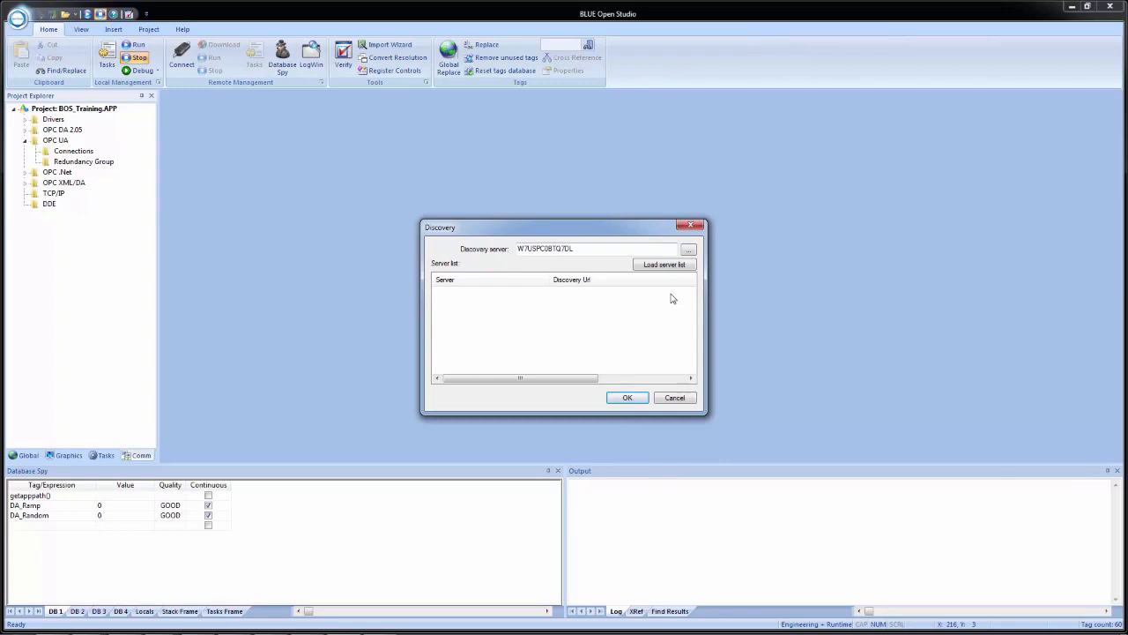
left_click(673, 398)
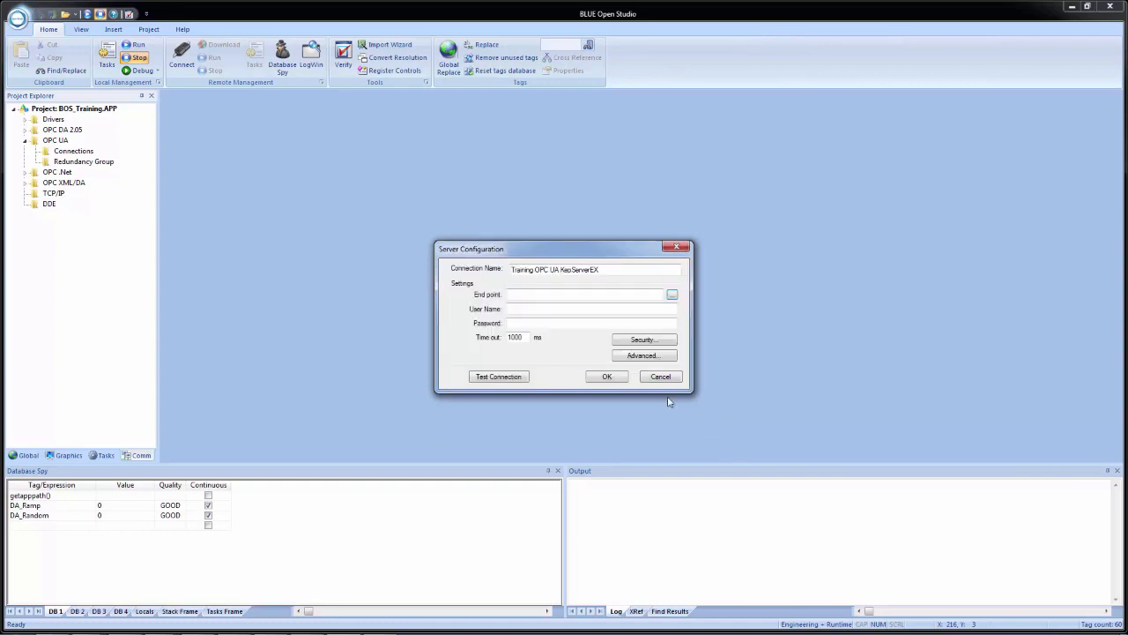
- Open KEPServerEX's OPC UA Configuration Manager from its system tray icon
left_click(570, 295)
right_click(956, 624)
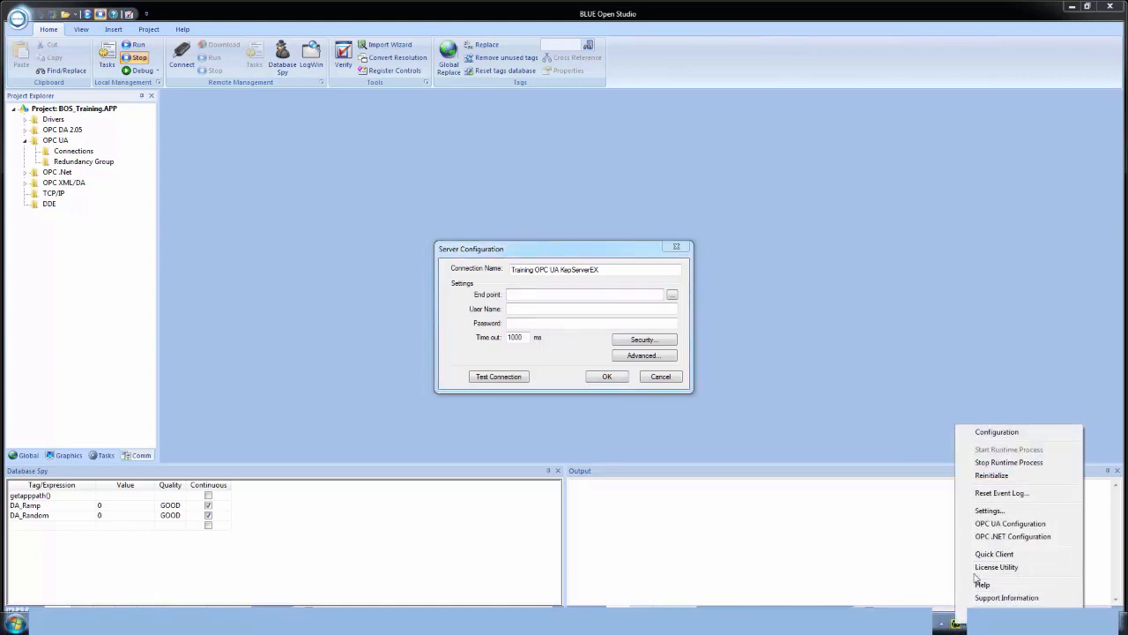
left_click(1000, 525)
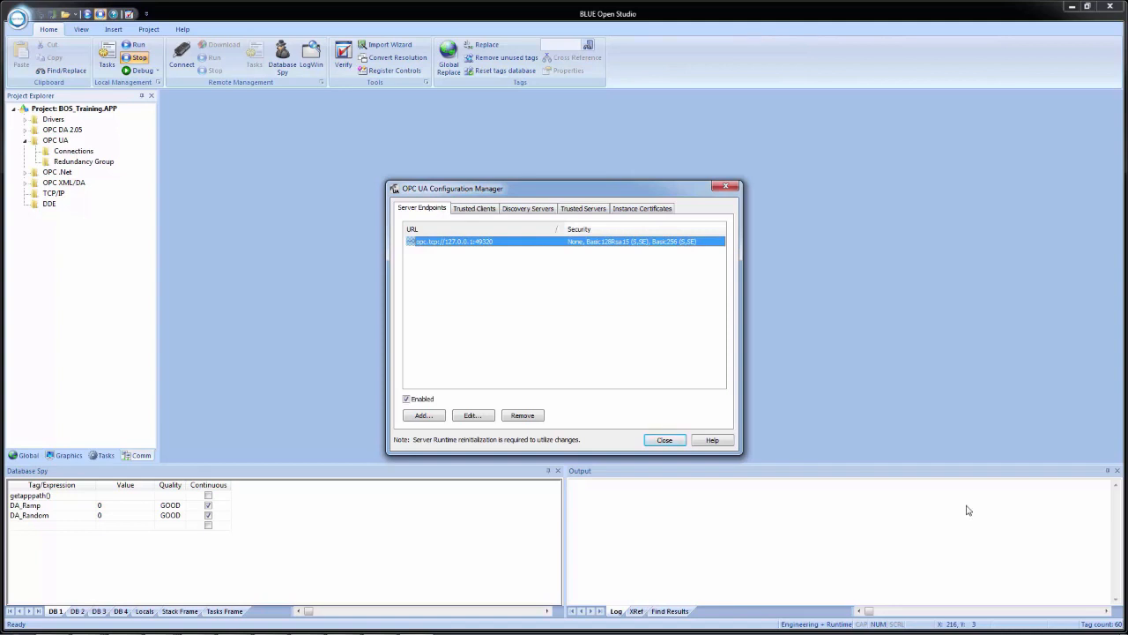
- Edit the existing endpoint and set its network adapter to Localhost only
left_click(472, 417)
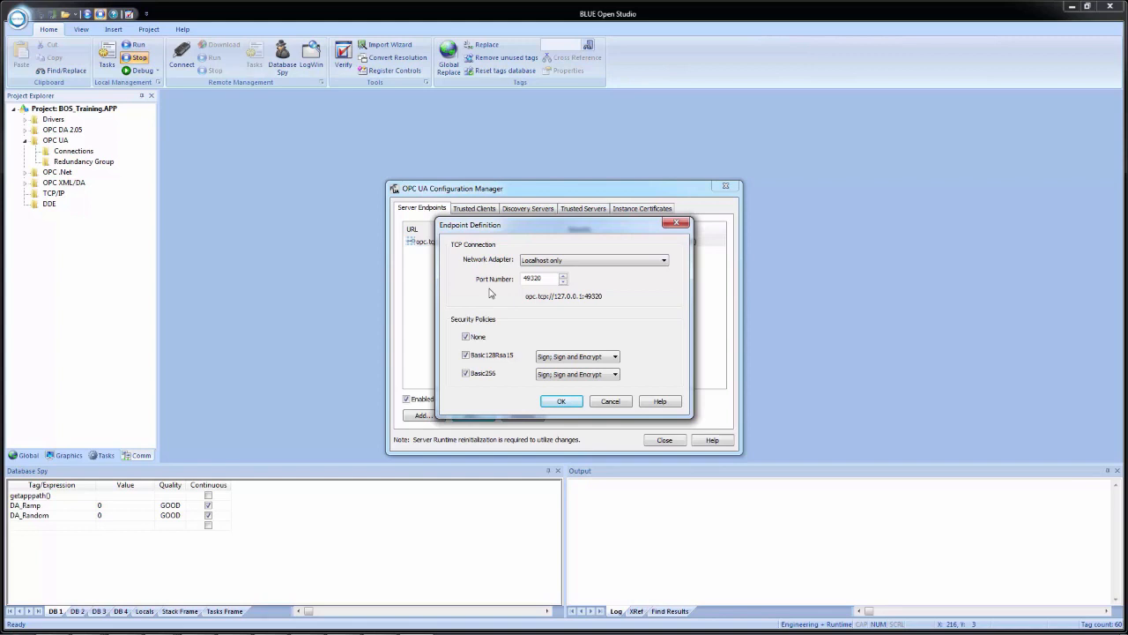
left_click(620, 267)
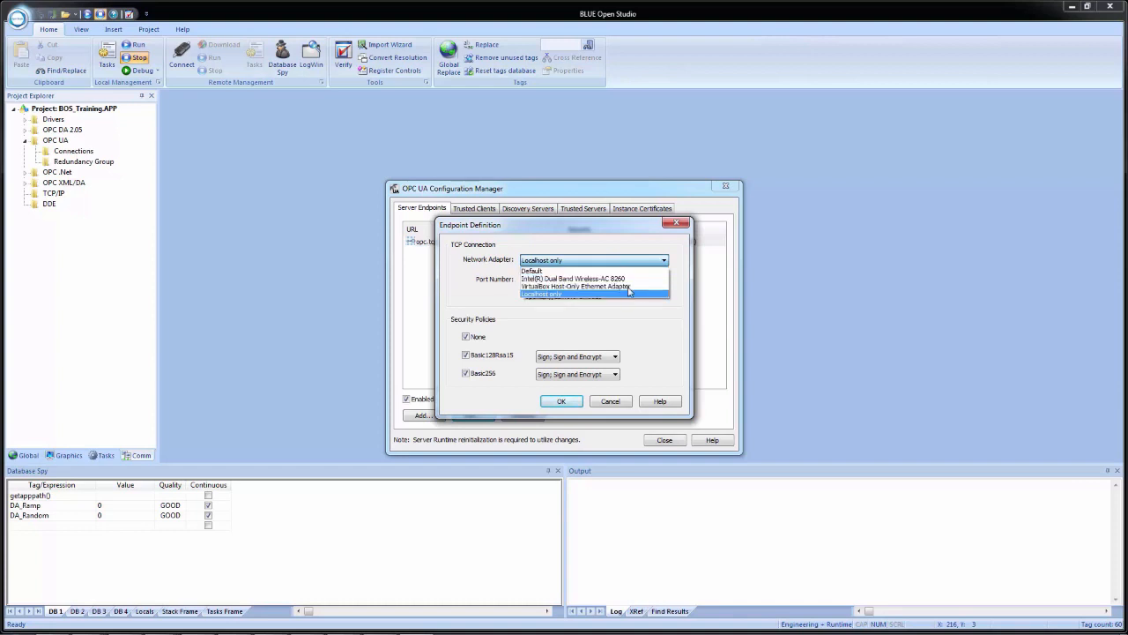
left_click(622, 271)
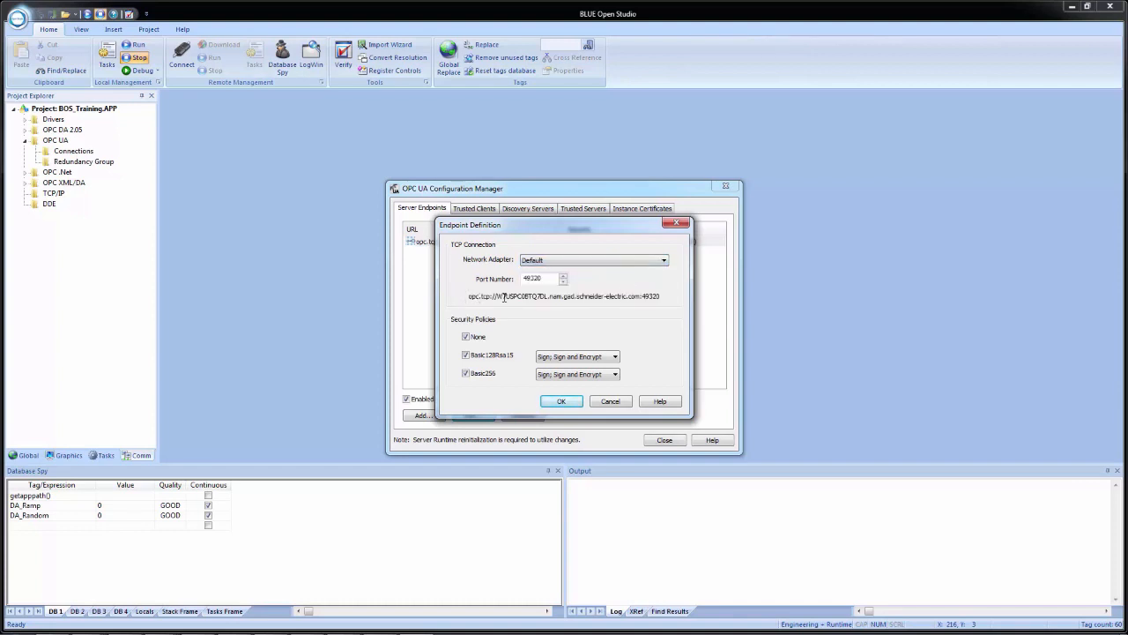
left_click(593, 261)
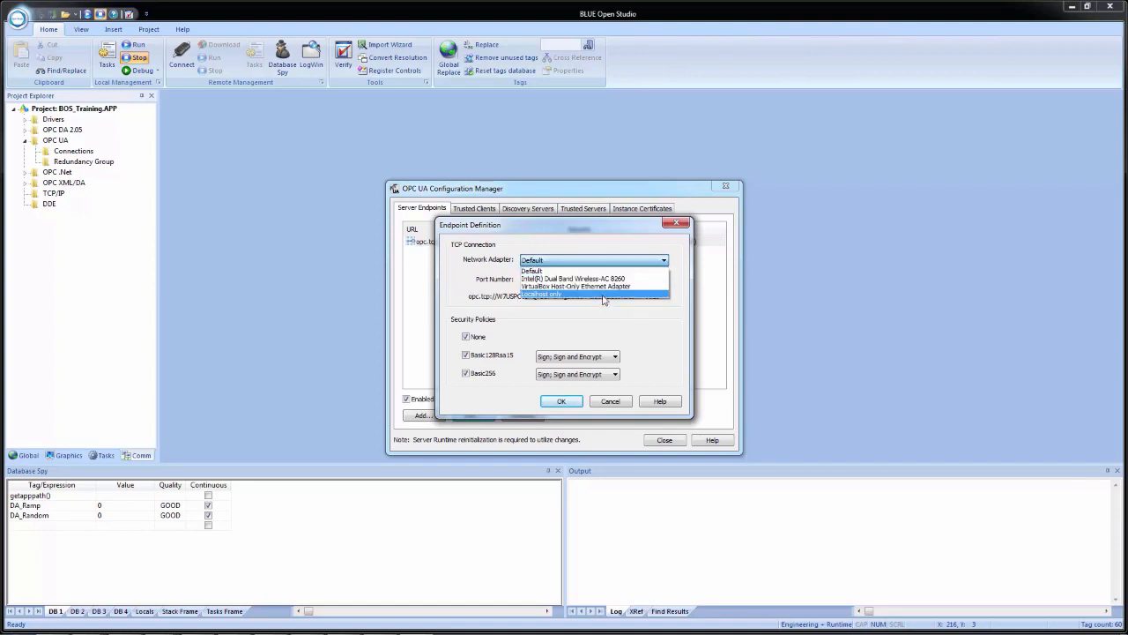
left_click(603, 295)
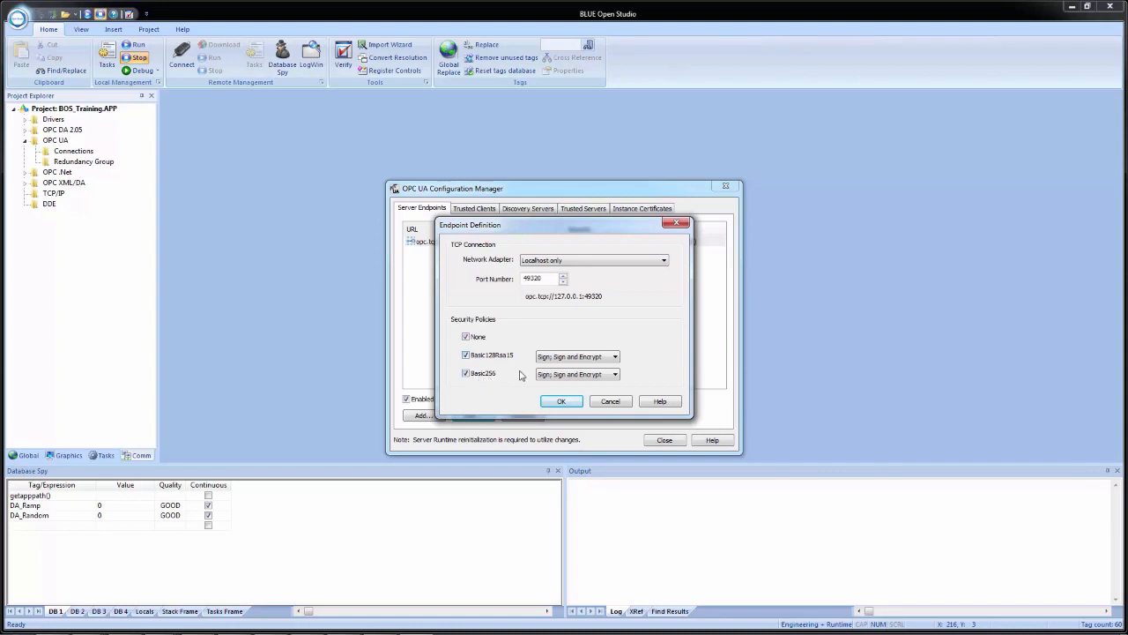
- Copy the endpoint URL opc.tcp://127.0.0.1:49320 and accept the endpoint definition
left_click(605, 360)
left_click(610, 361)
left_click_drag(605, 297, 522, 315)
key("ctrl+c")
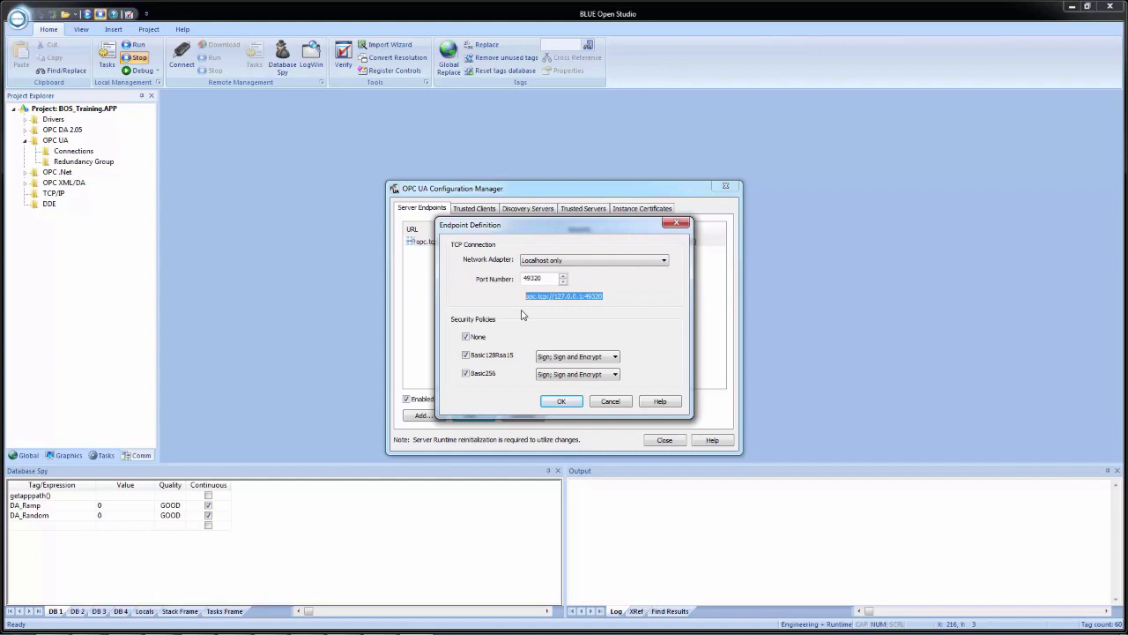
left_click(559, 402)
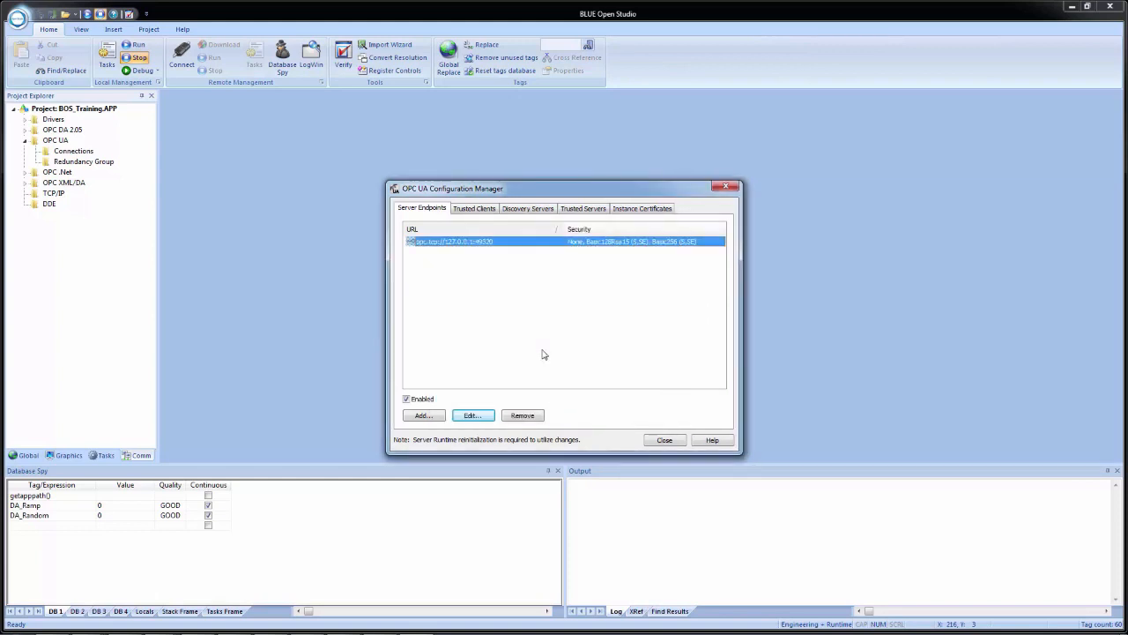
- Paste opc.tcp://127.0.0.1:49320 into the End point field and open the Security settings
left_click(291, 300)
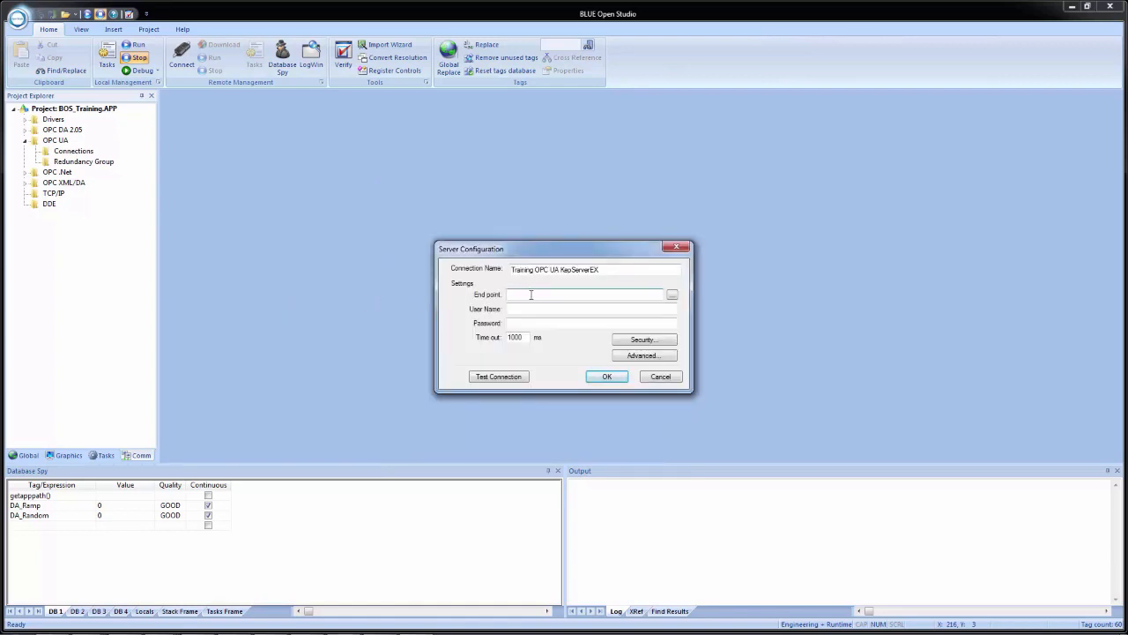
key("ctrl+v")
left_click(640, 342)
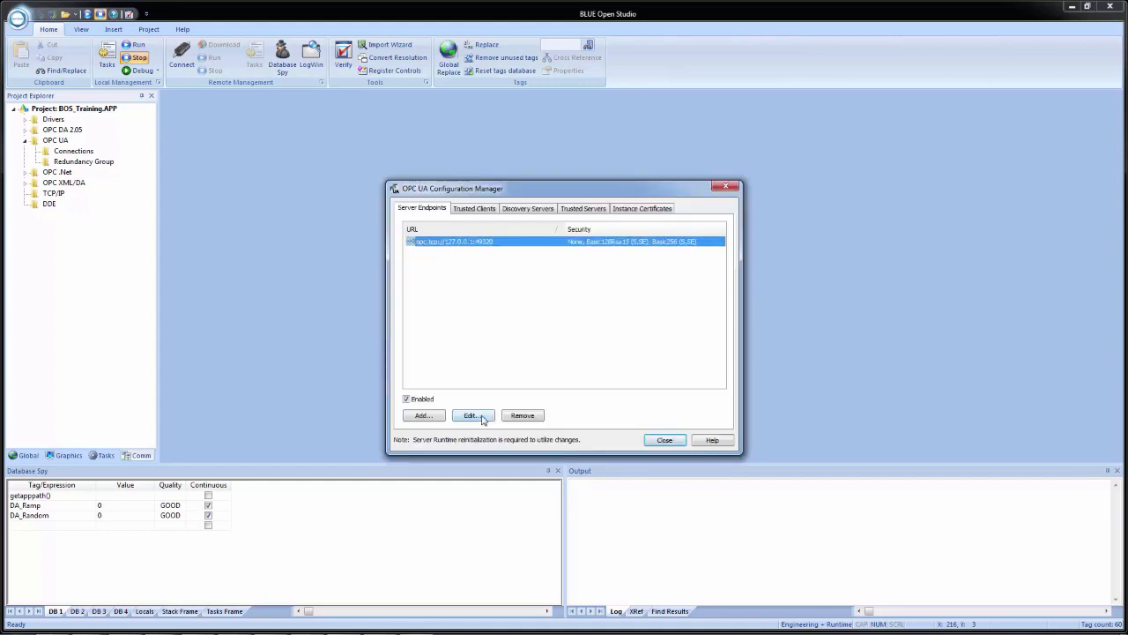
left_click(485, 418)
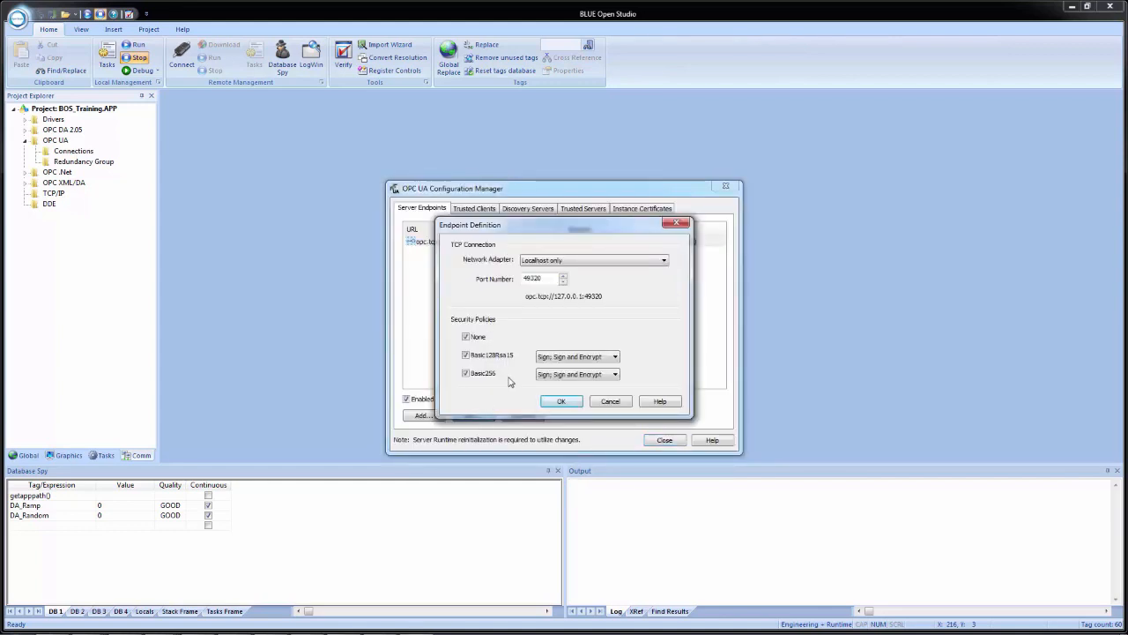
left_click(610, 401)
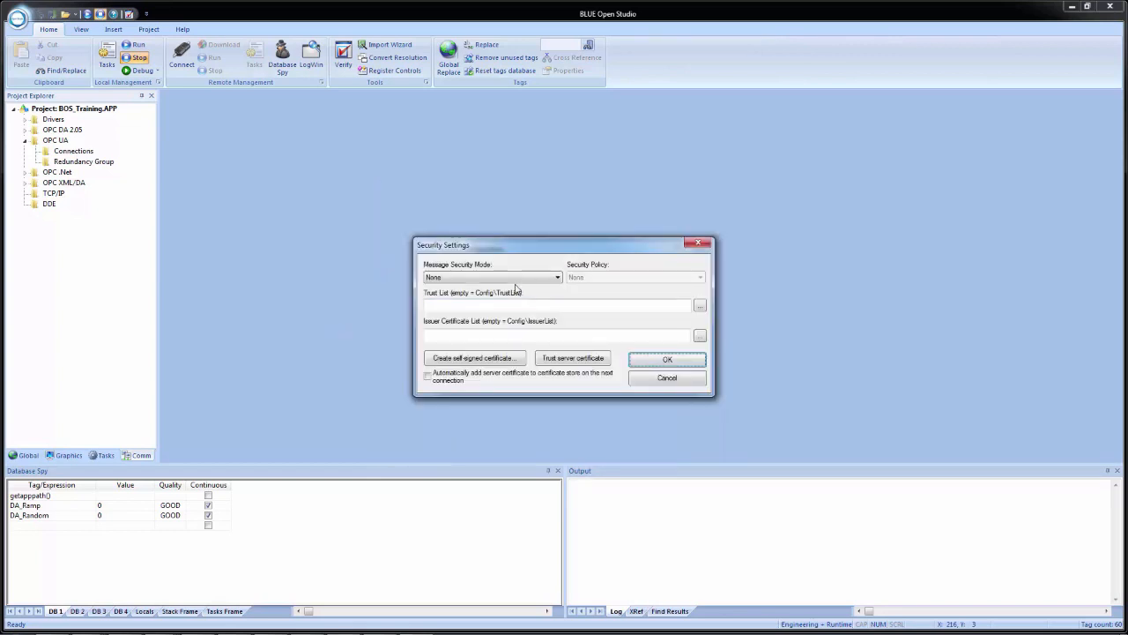
left_click(516, 277)
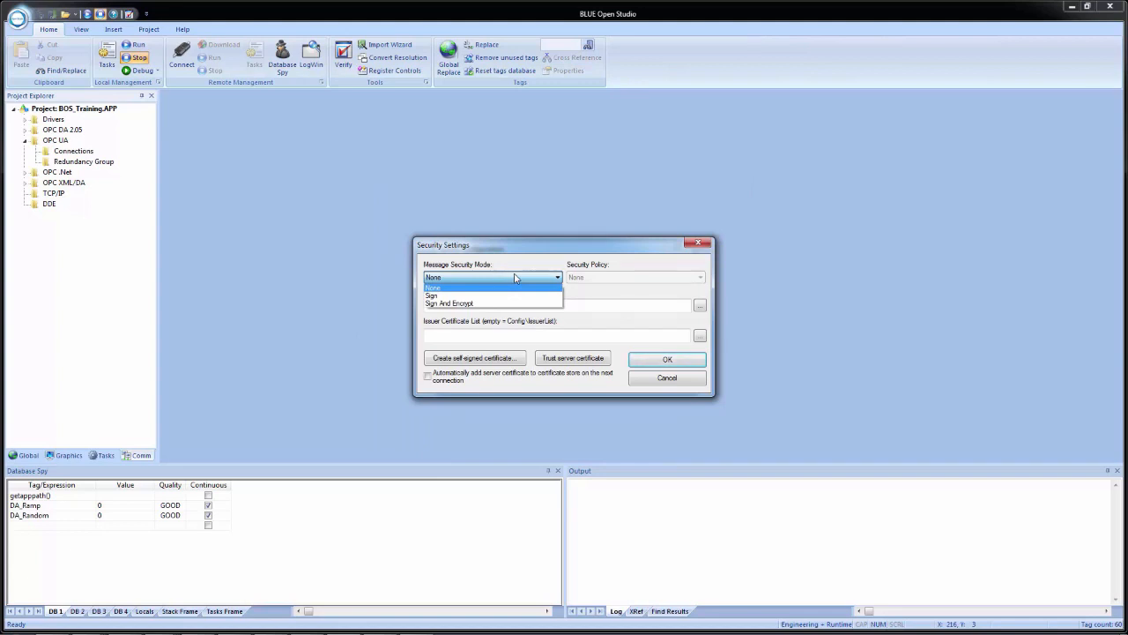
left_click(516, 279)
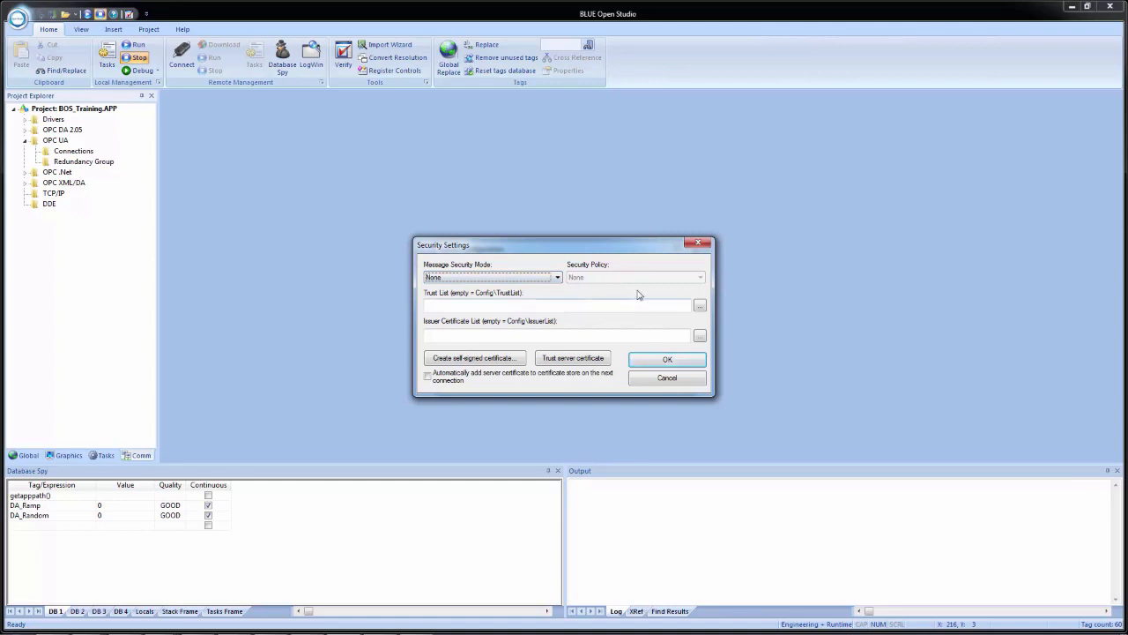
left_click(544, 279)
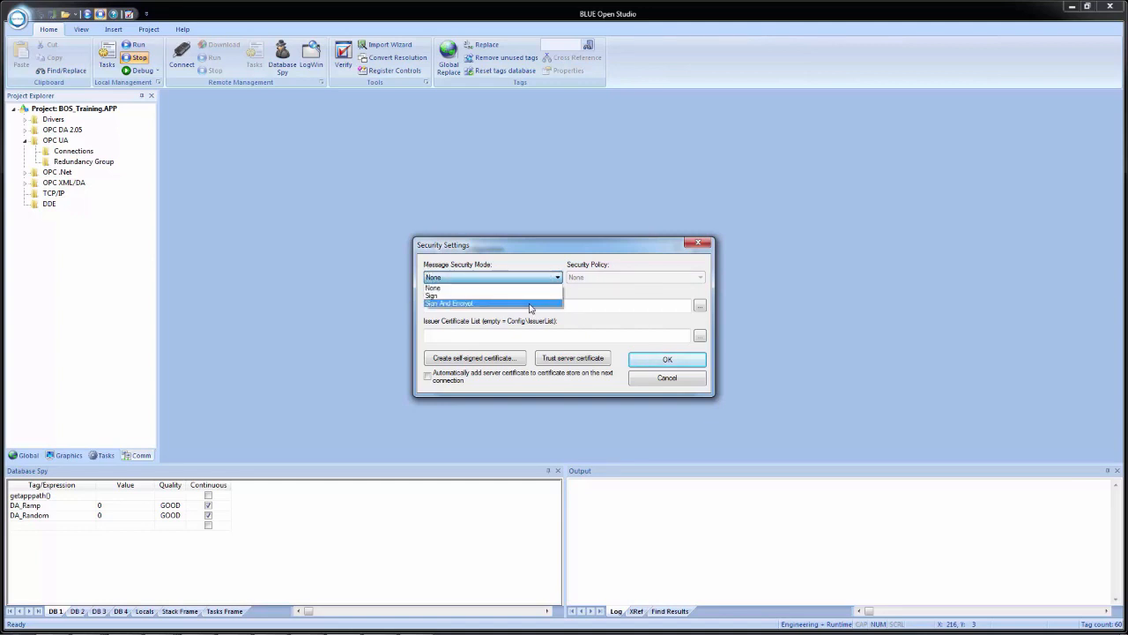
left_click(454, 303)
left_click(608, 278)
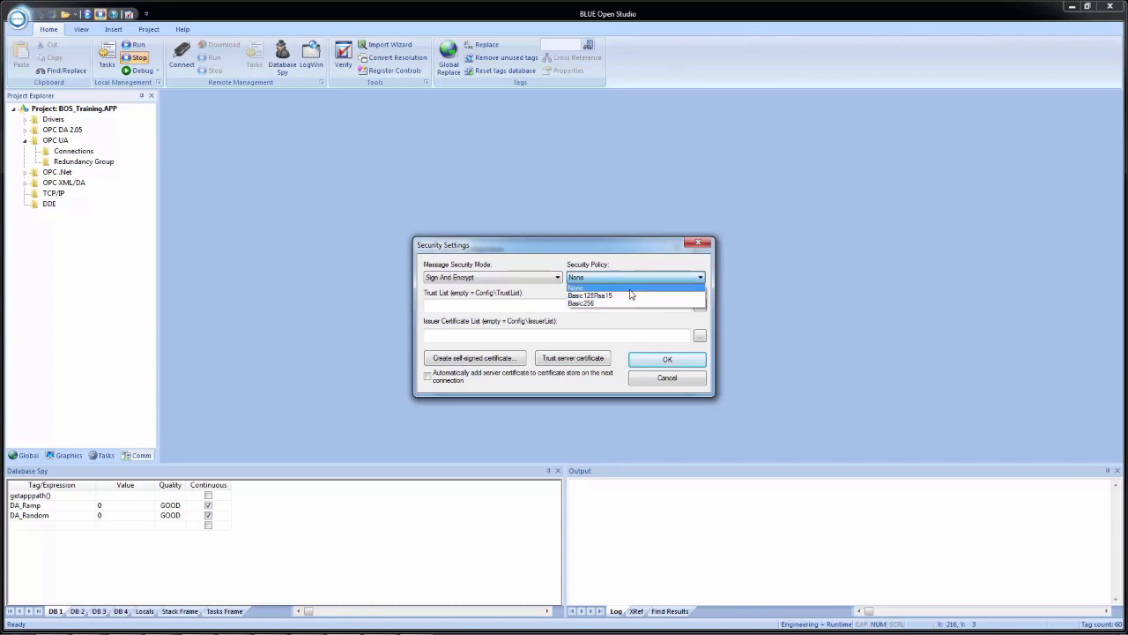
left_click(626, 258)
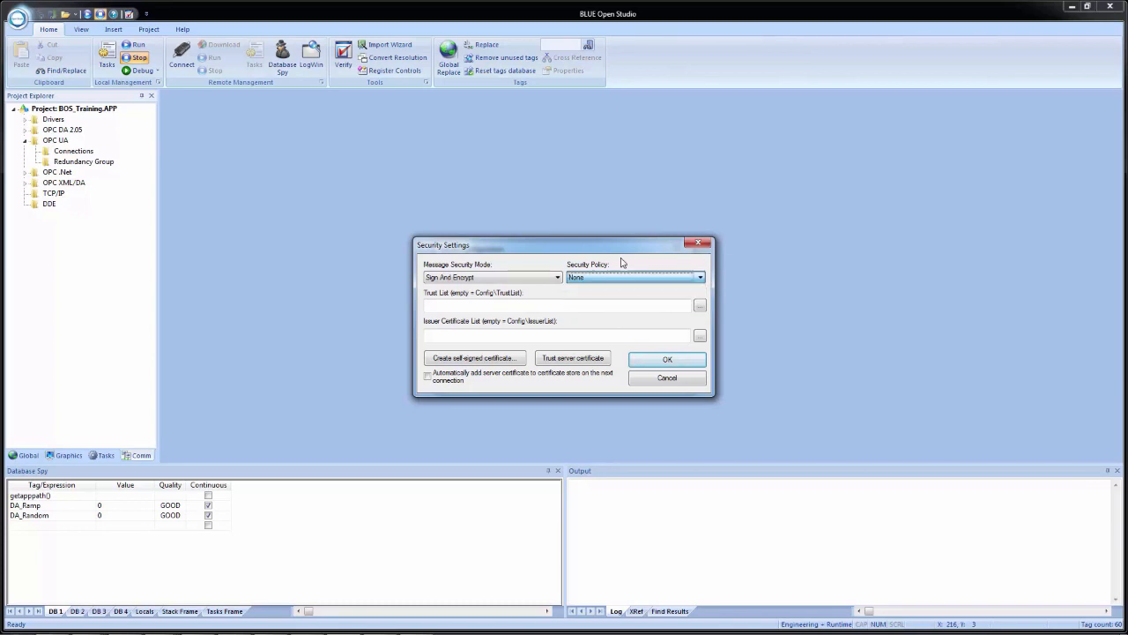
left_click(495, 280)
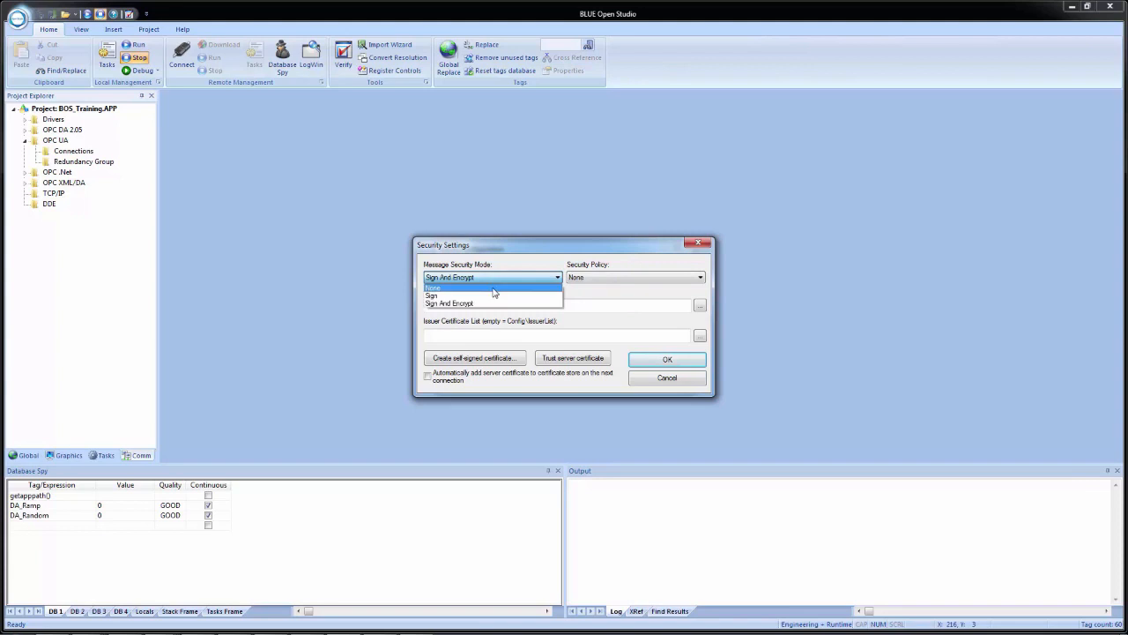
left_click(495, 287)
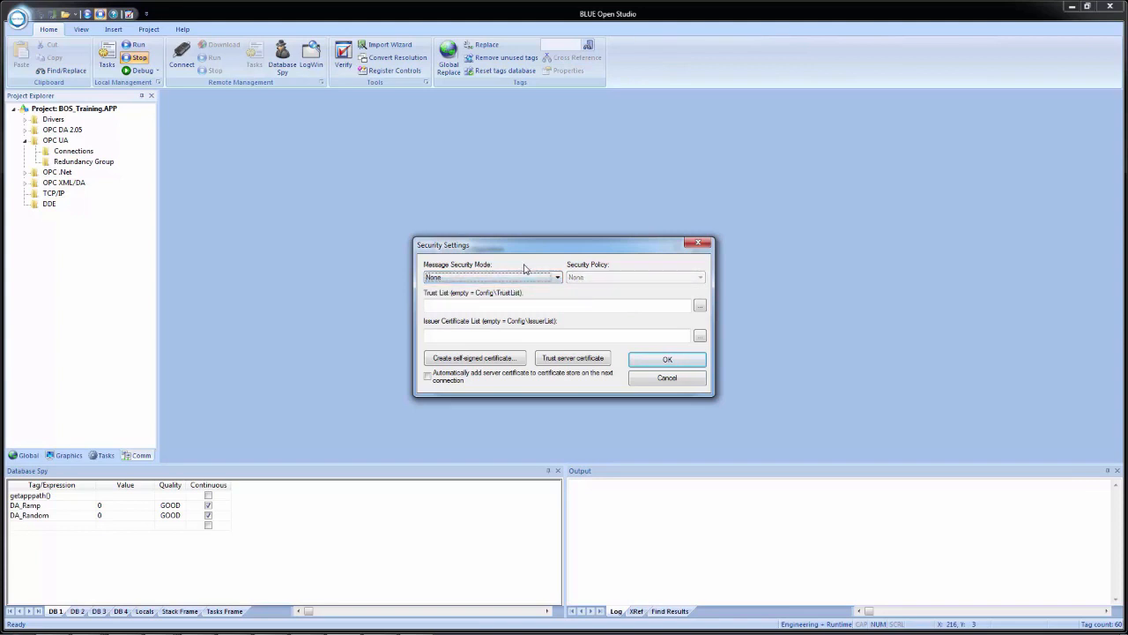
- Create a self-signed My company client certificate saved to C:\BOS_Training\config\
left_click(463, 360)
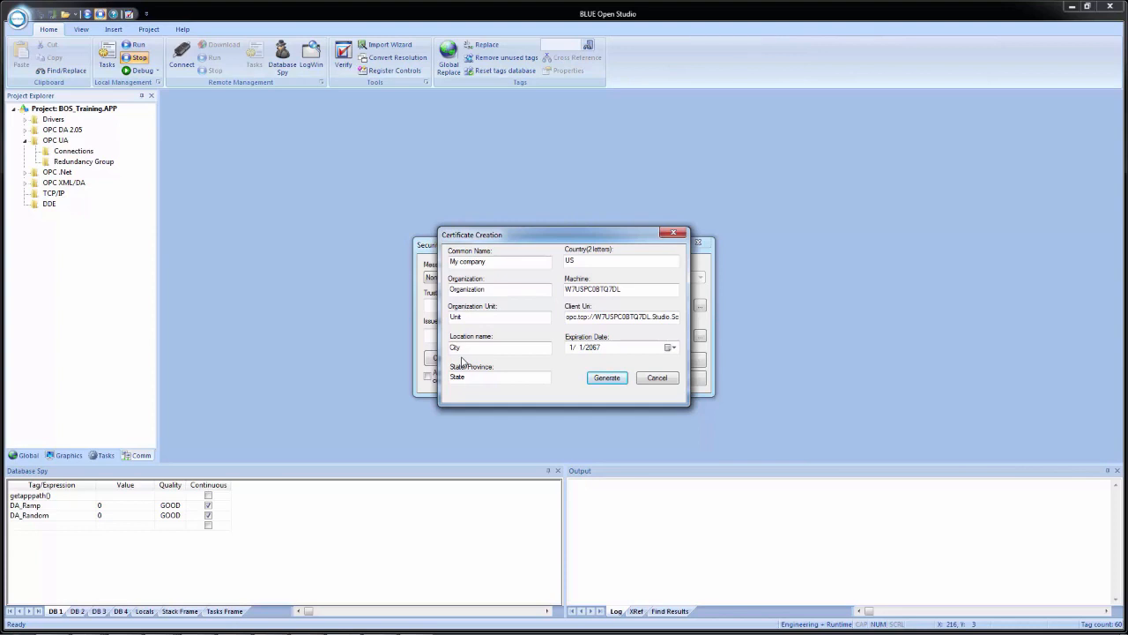
left_click(608, 379)
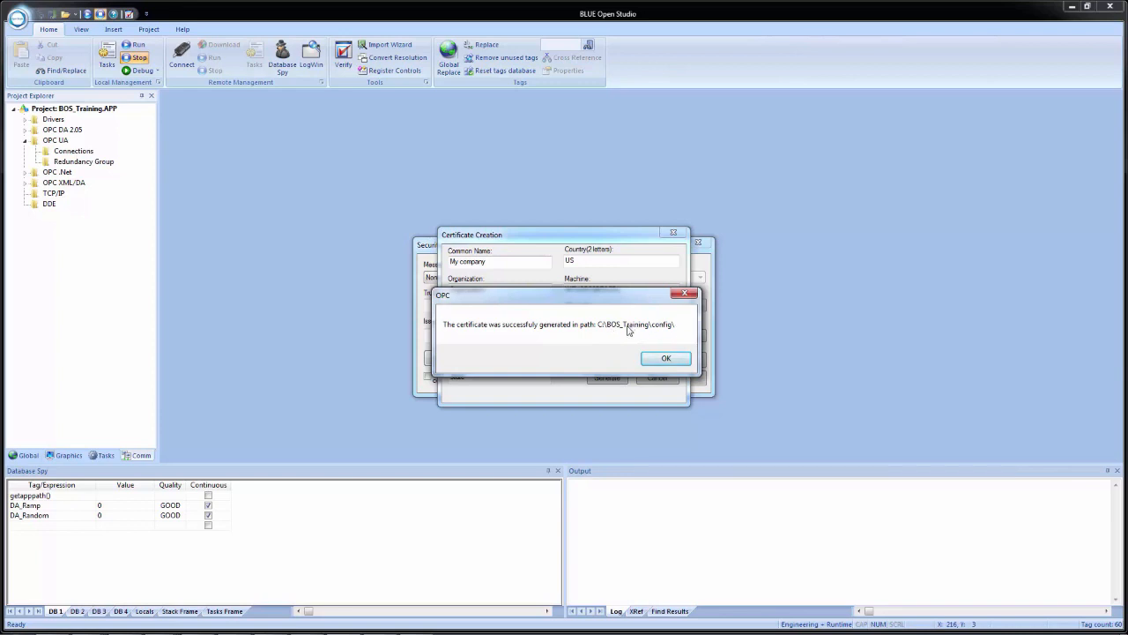
left_click(663, 359)
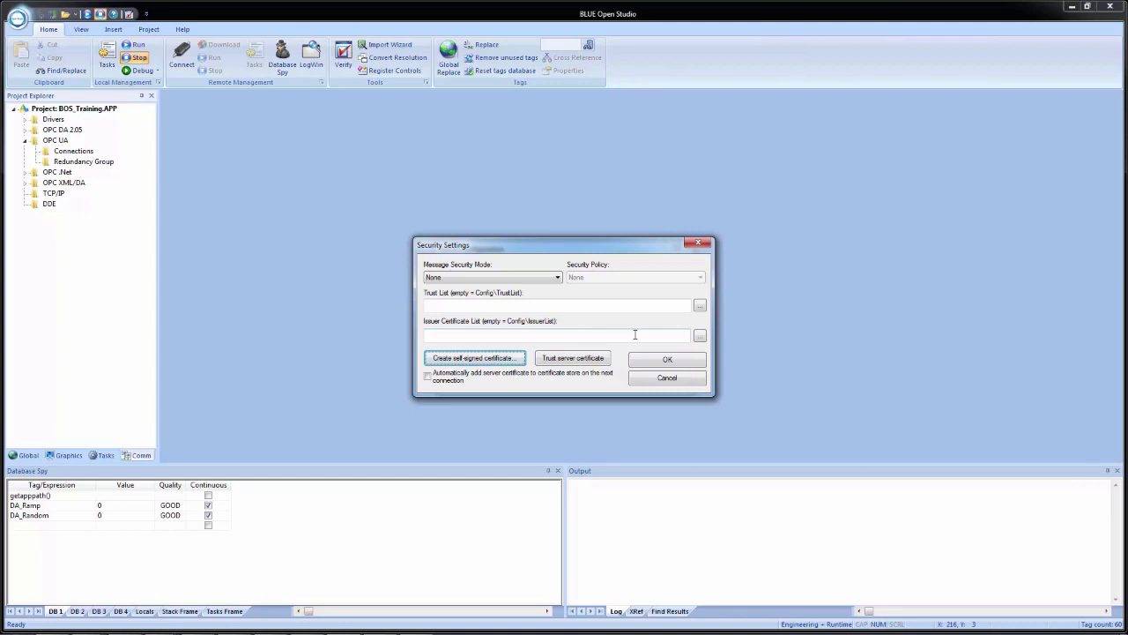
- Import UAClientCertificate.der into KEPServerEX's Trusted Clients list
key("alt+Tab")
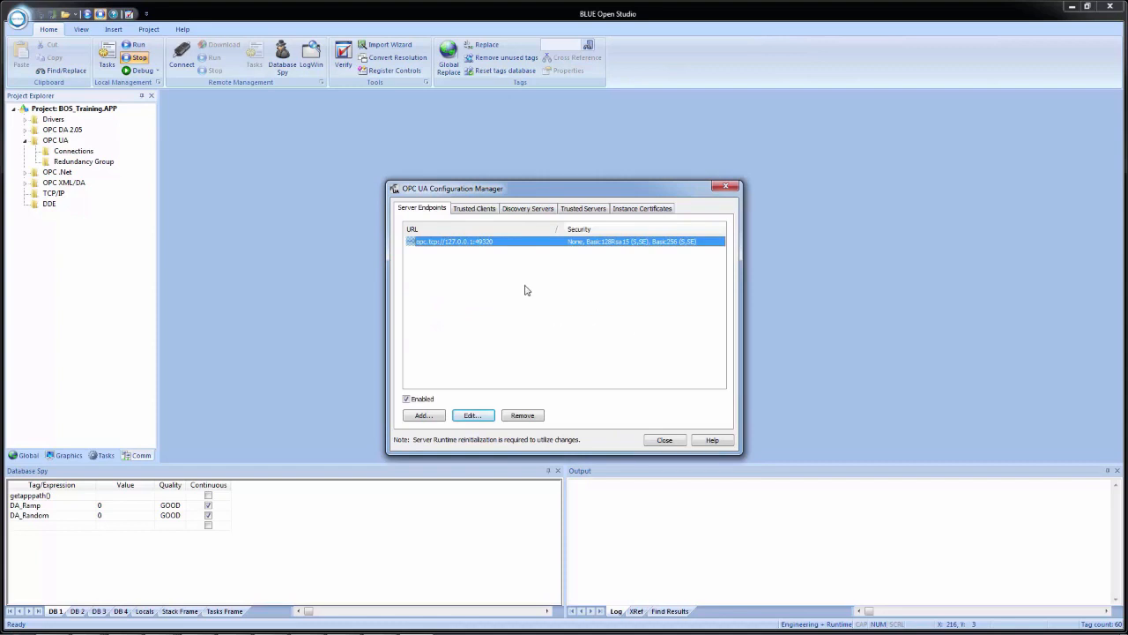
left_click(473, 209)
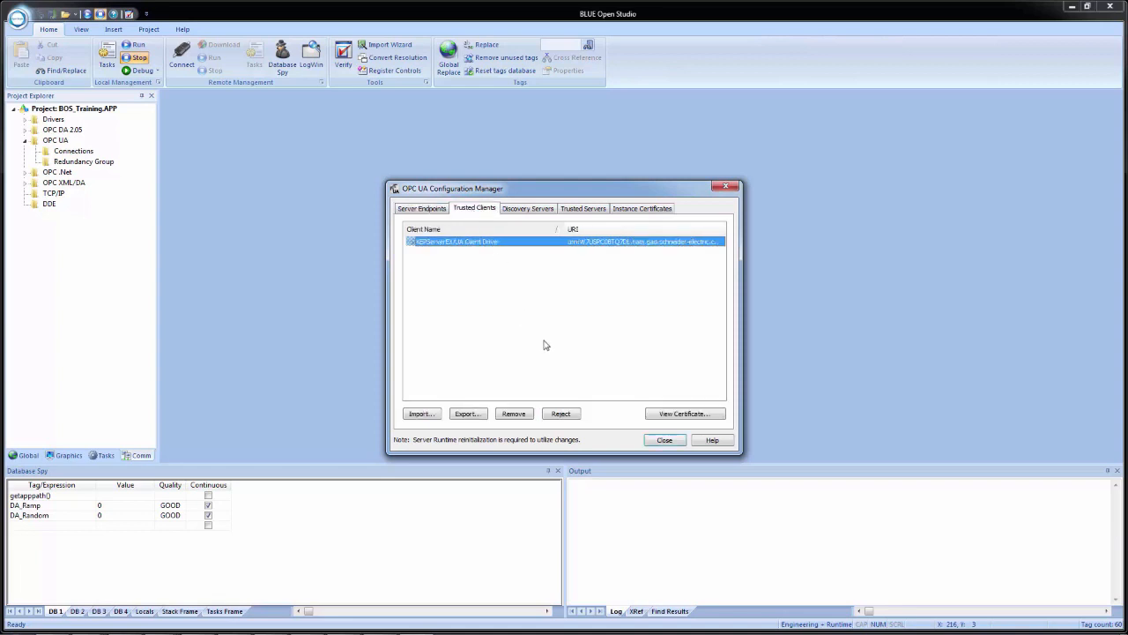
left_click(420, 413)
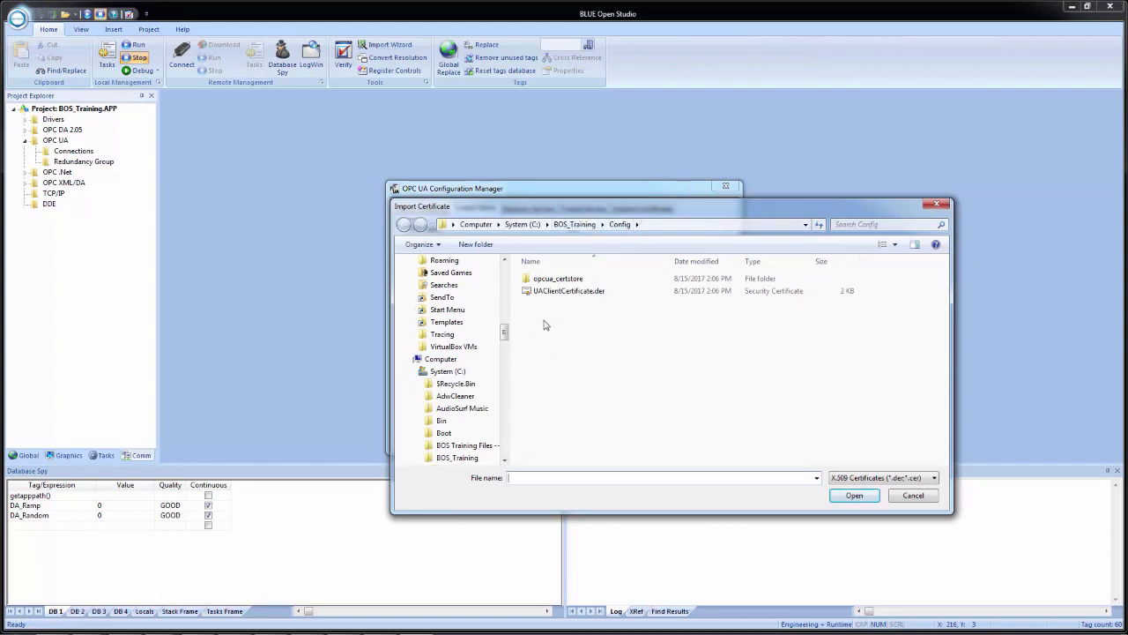
left_click(583, 291)
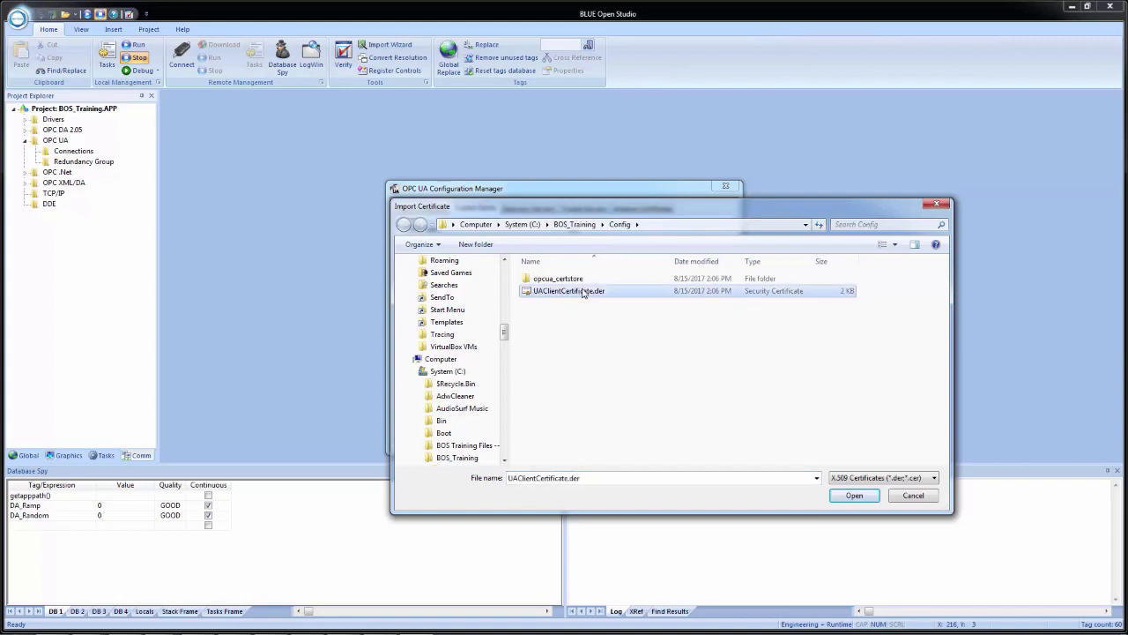
left_click(854, 498)
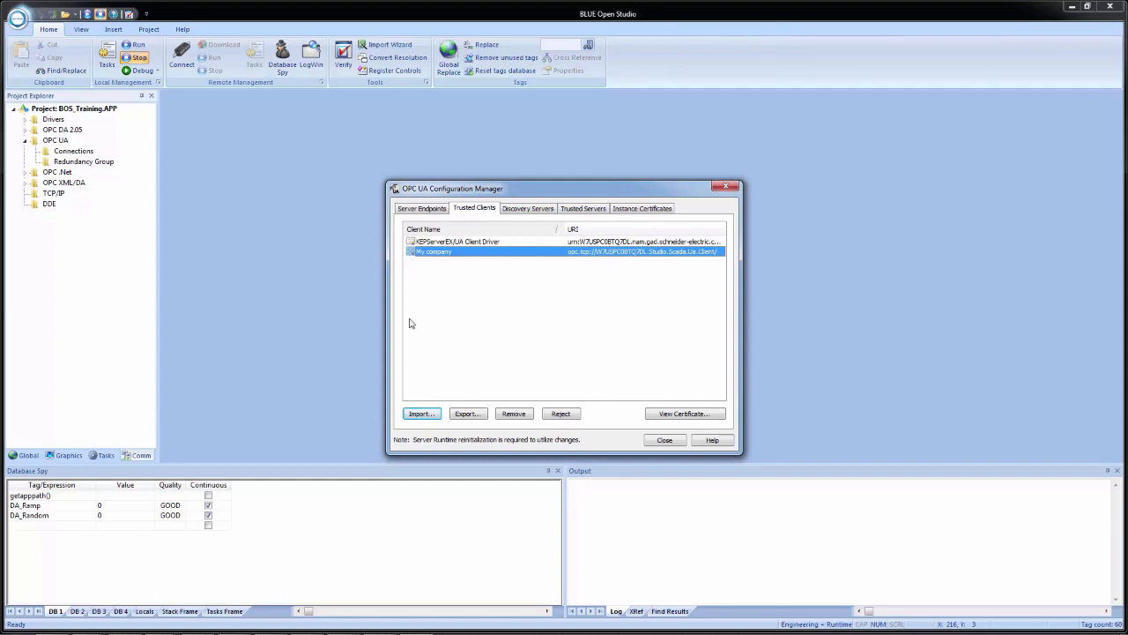
- Trust the KEPServerEX server certificate, accepting the self-signed warning, and close Security Settings
left_click(347, 335)
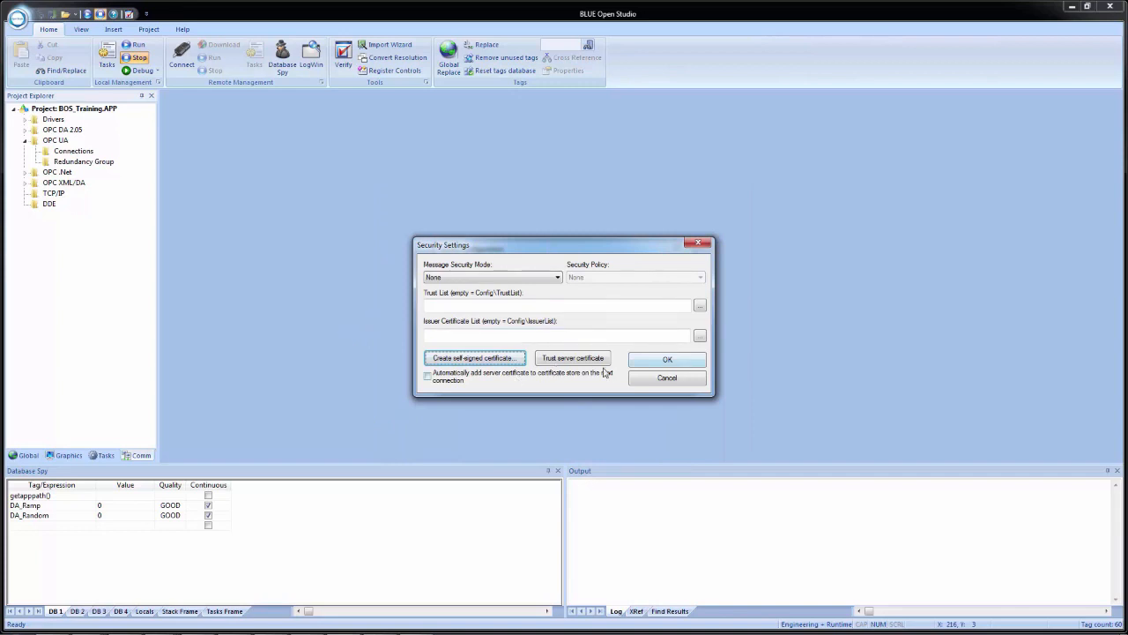
left_click(571, 360)
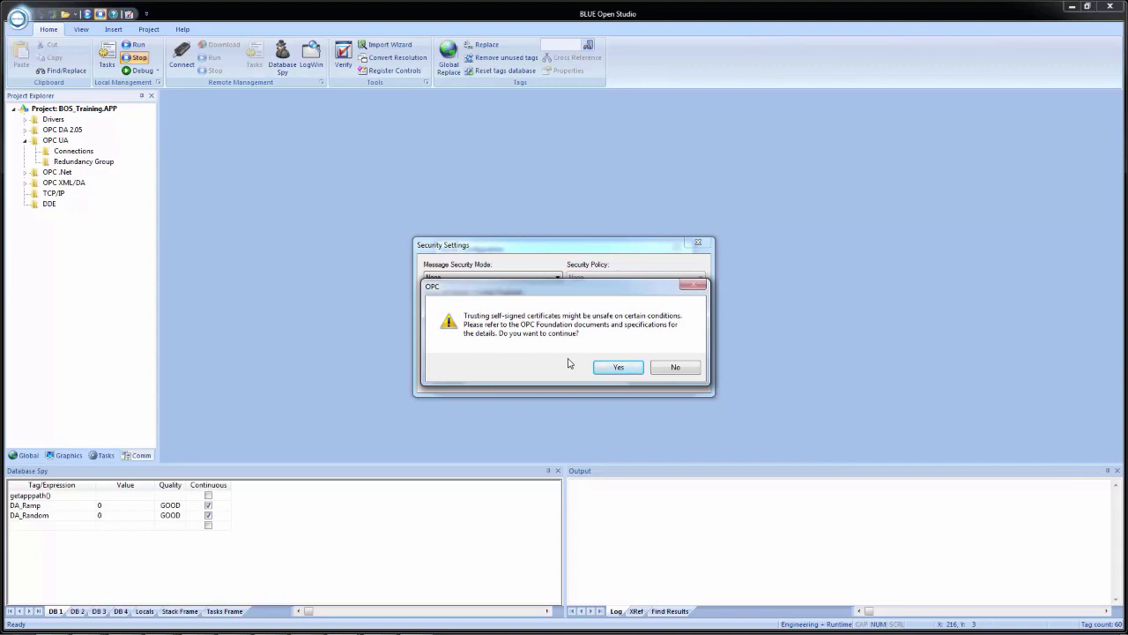
left_click(618, 367)
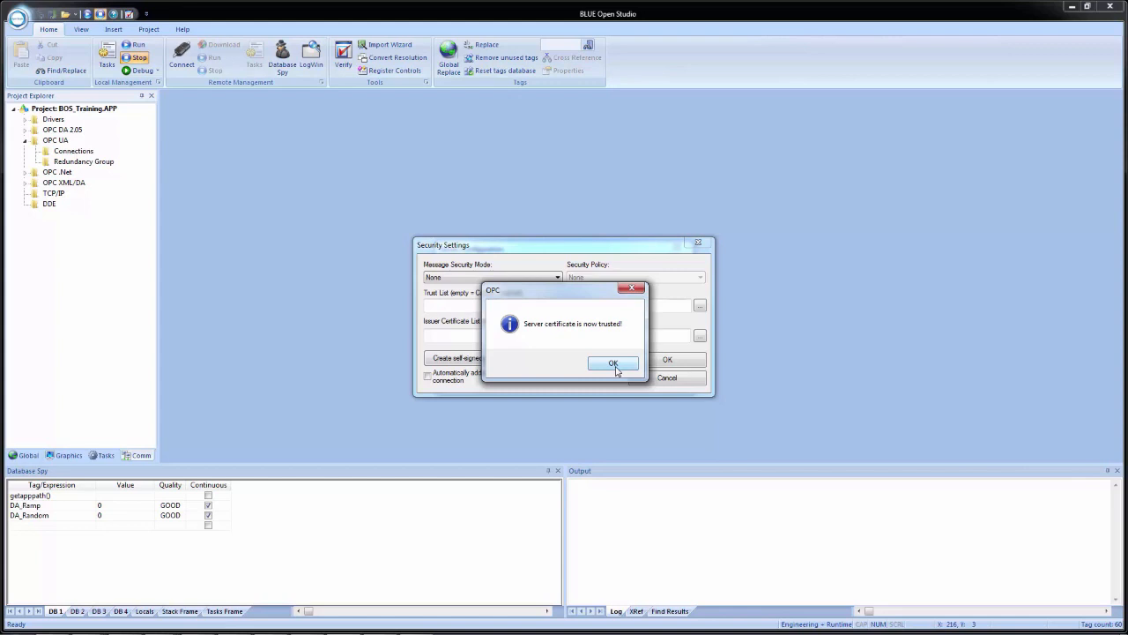
left_click(614, 364)
left_click(663, 363)
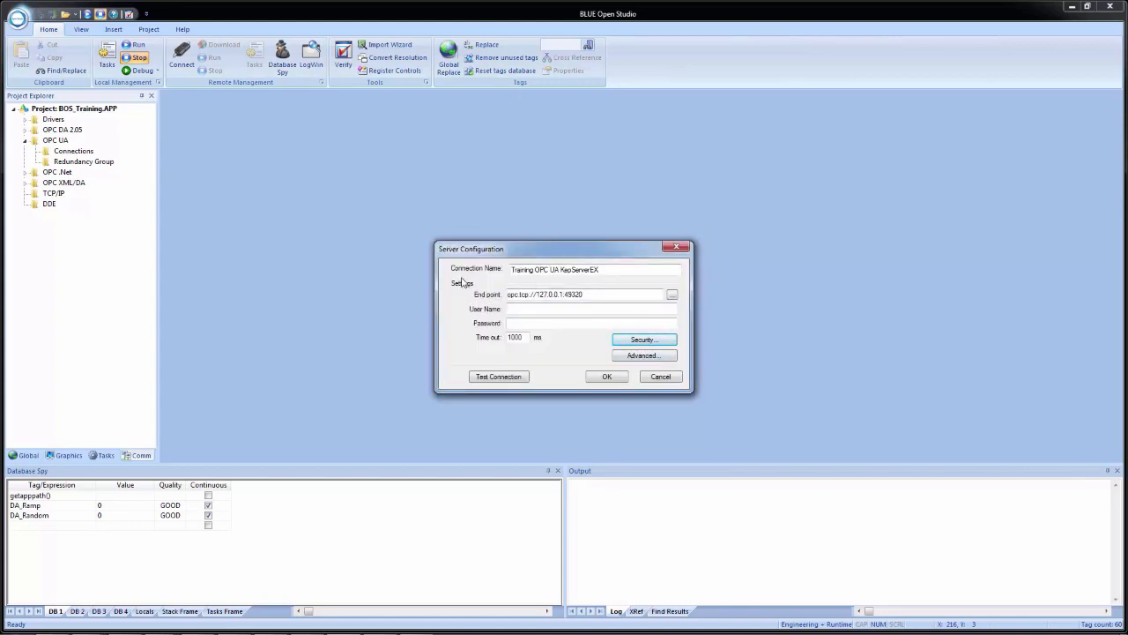
- Test the connection successfully and save the server configuration
left_click(496, 377)
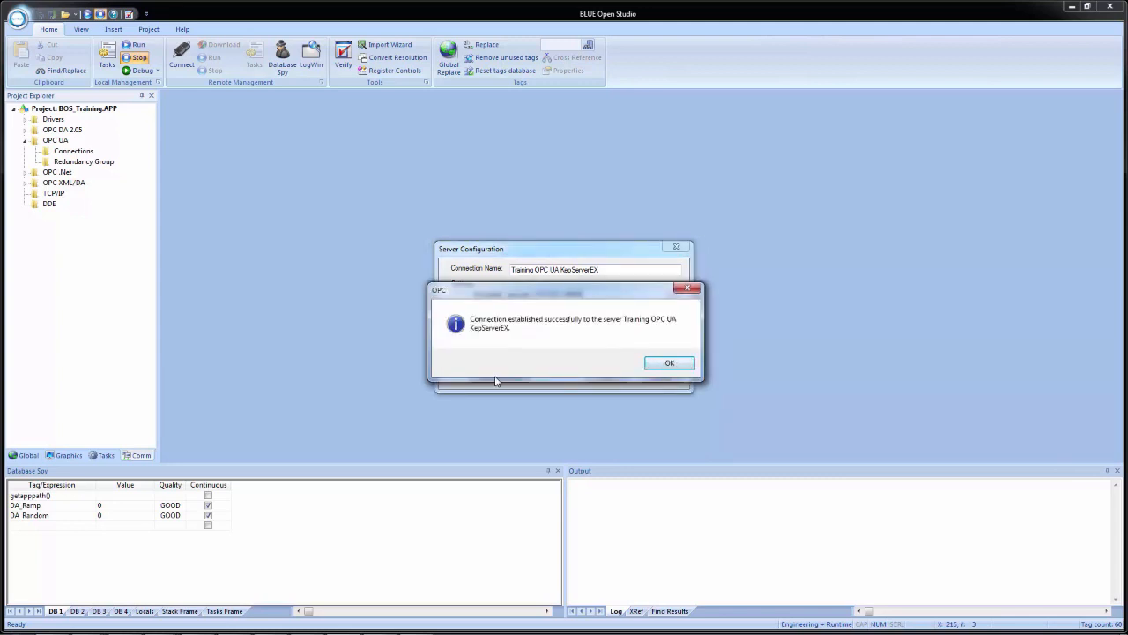
left_click(667, 363)
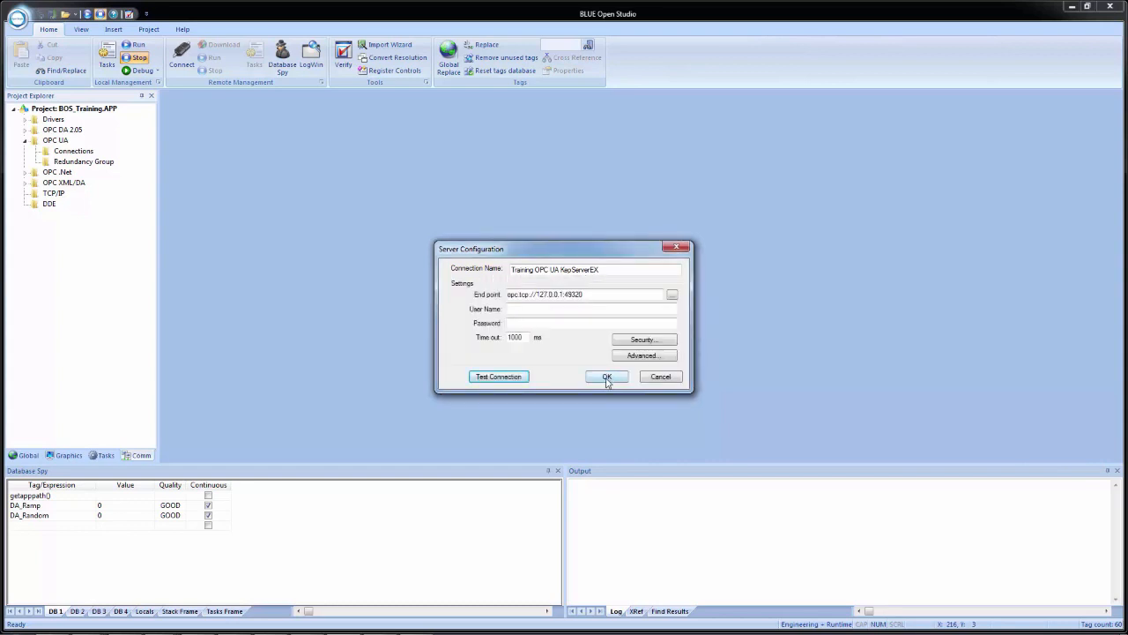
left_click(606, 378)
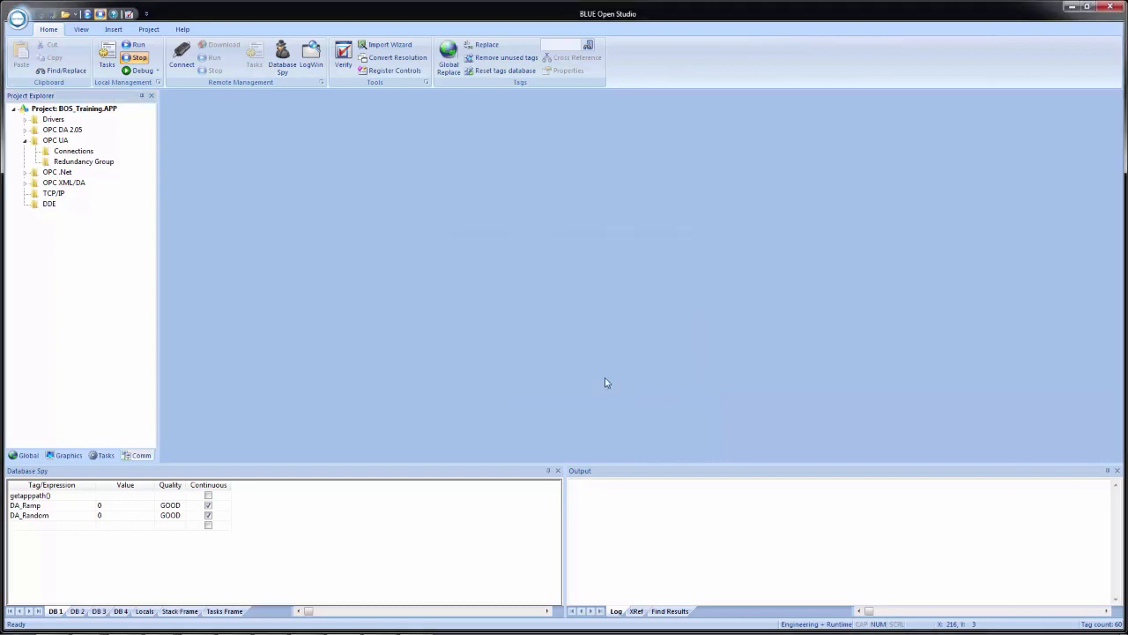
- Check that the Training OPC UA KepServerEX connection is listed, then insert a new UACL001.UA client worksheet
right_click(54, 142)
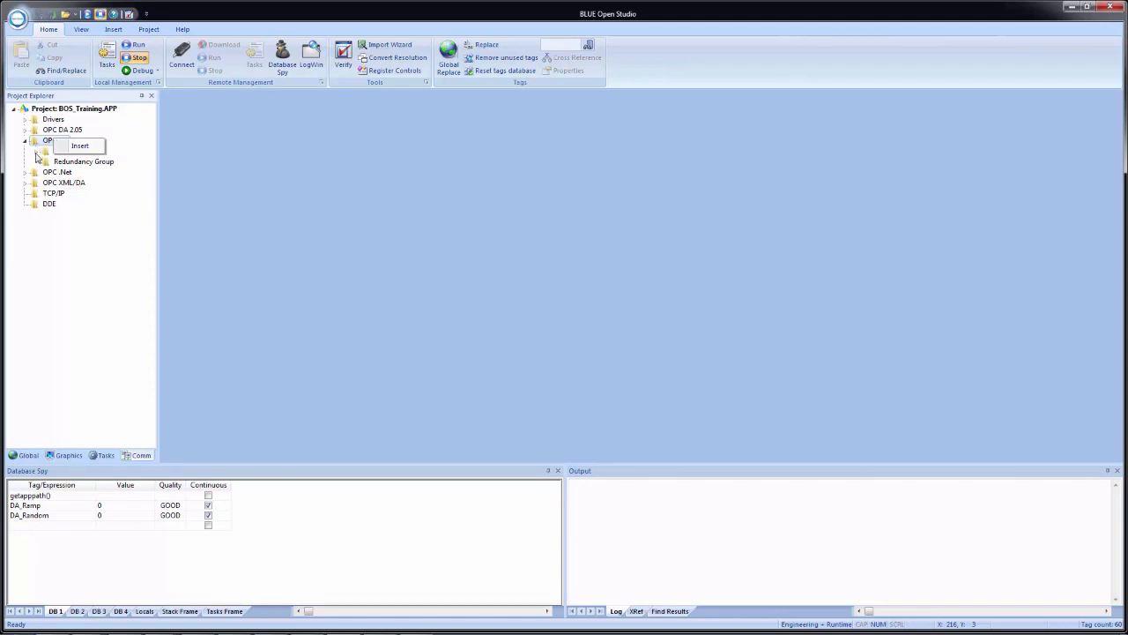
left_click(36, 152)
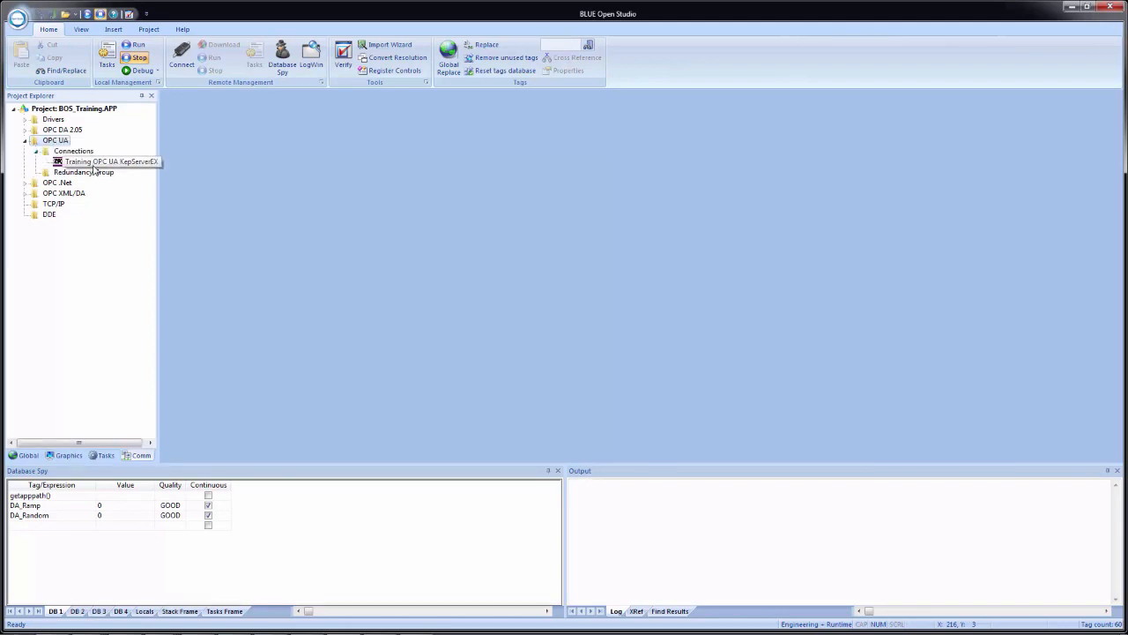
right_click(54, 141)
left_click(78, 149)
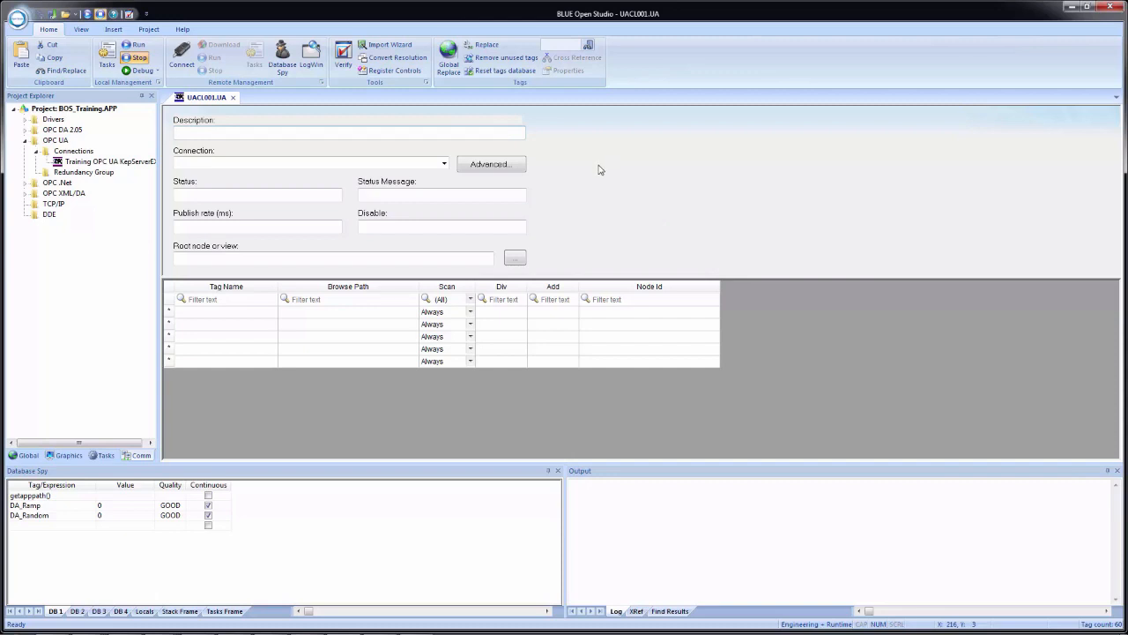
- Set the worksheet's connection to Training OPC UA KepServerEX and enter that name as its description
left_click(444, 164)
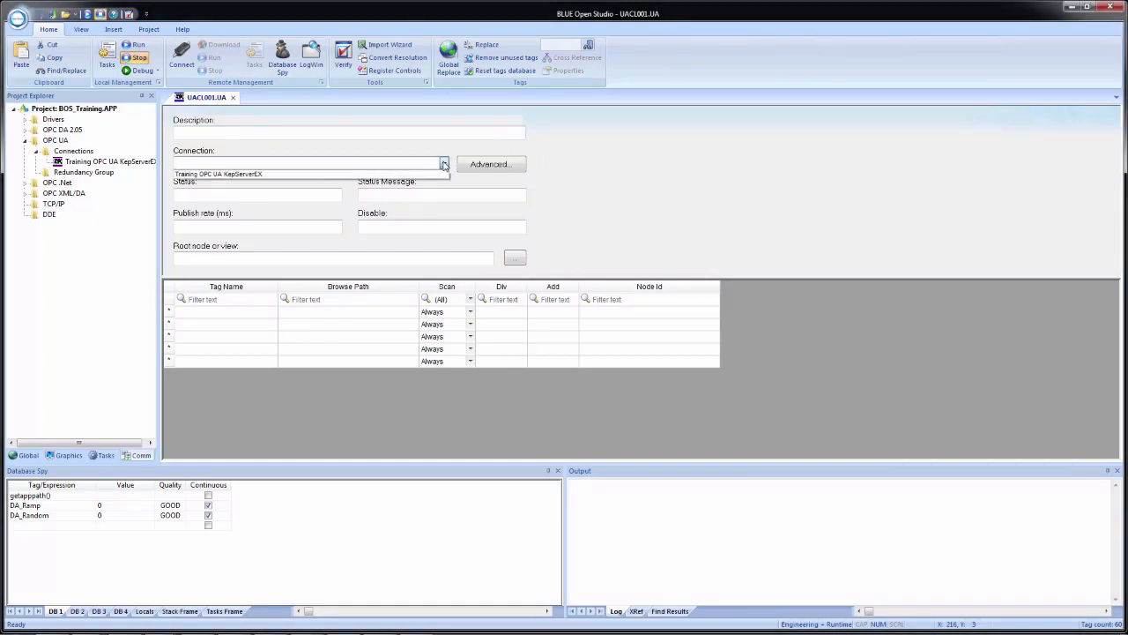
left_click(397, 174)
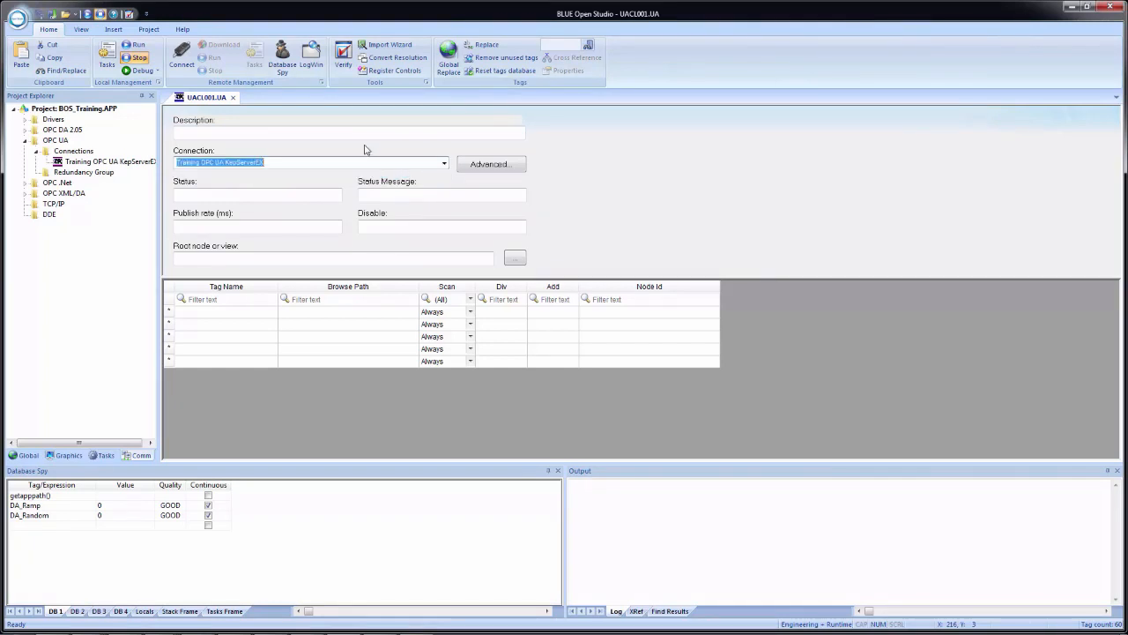
left_click(264, 132)
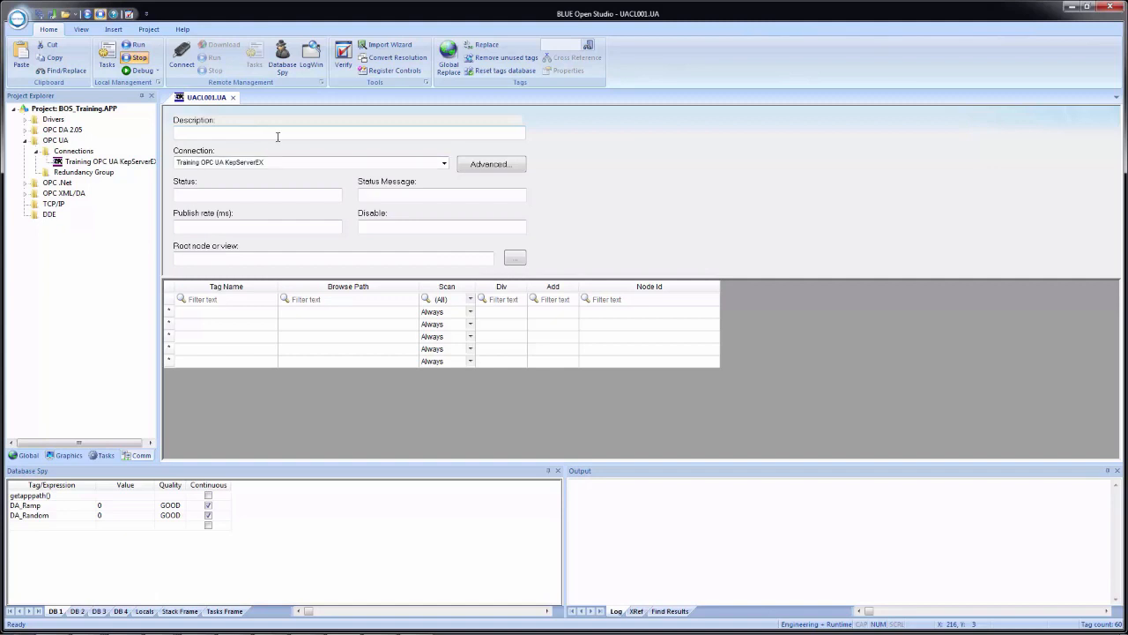
type("aining ")
type("OPC UA")
type("A")
type(" KepServerEX")
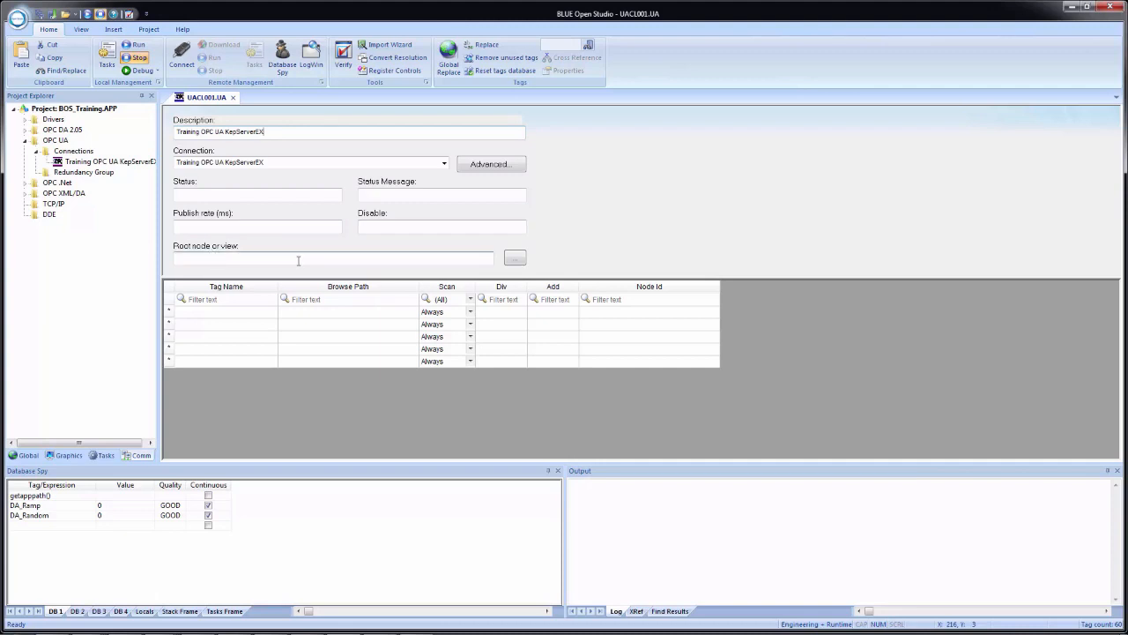
left_click(515, 258)
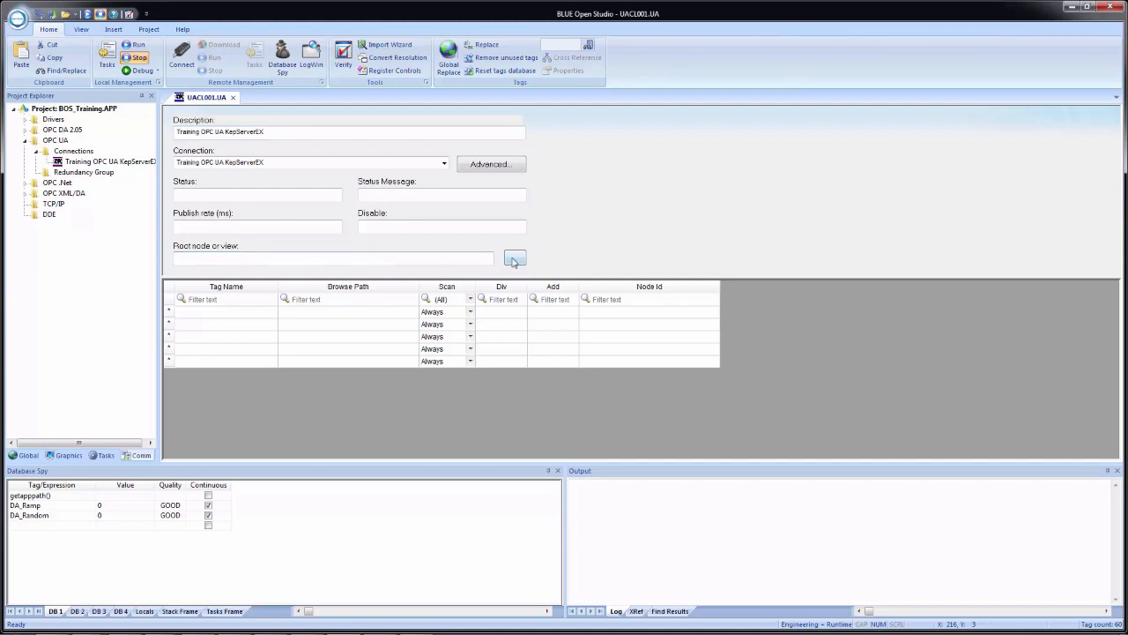
left_click(389, 194)
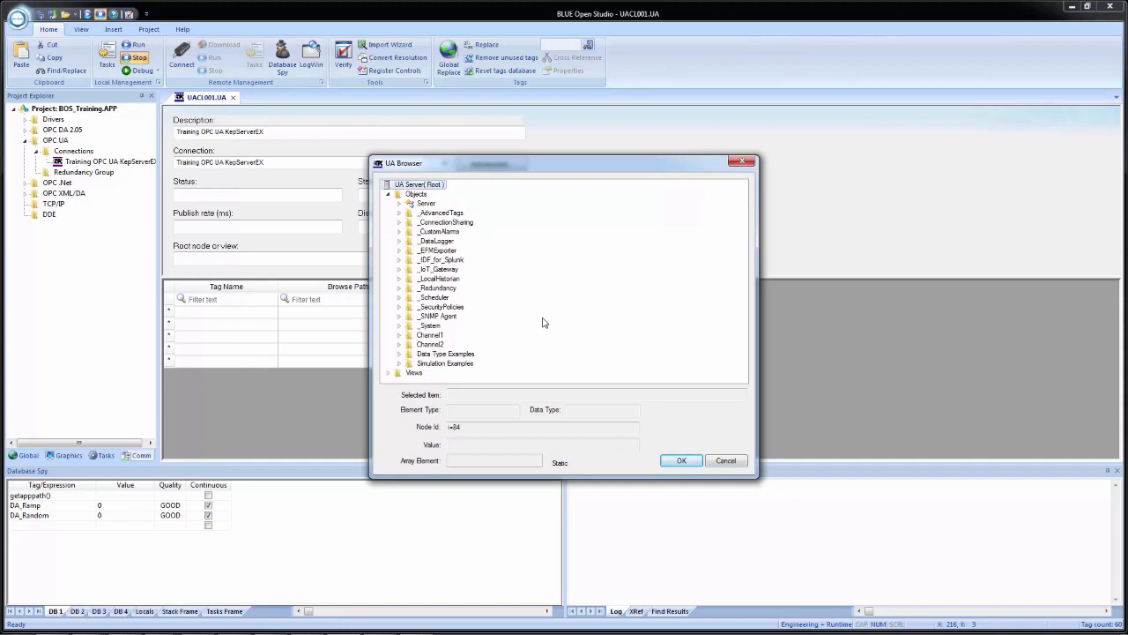
left_click(720, 462)
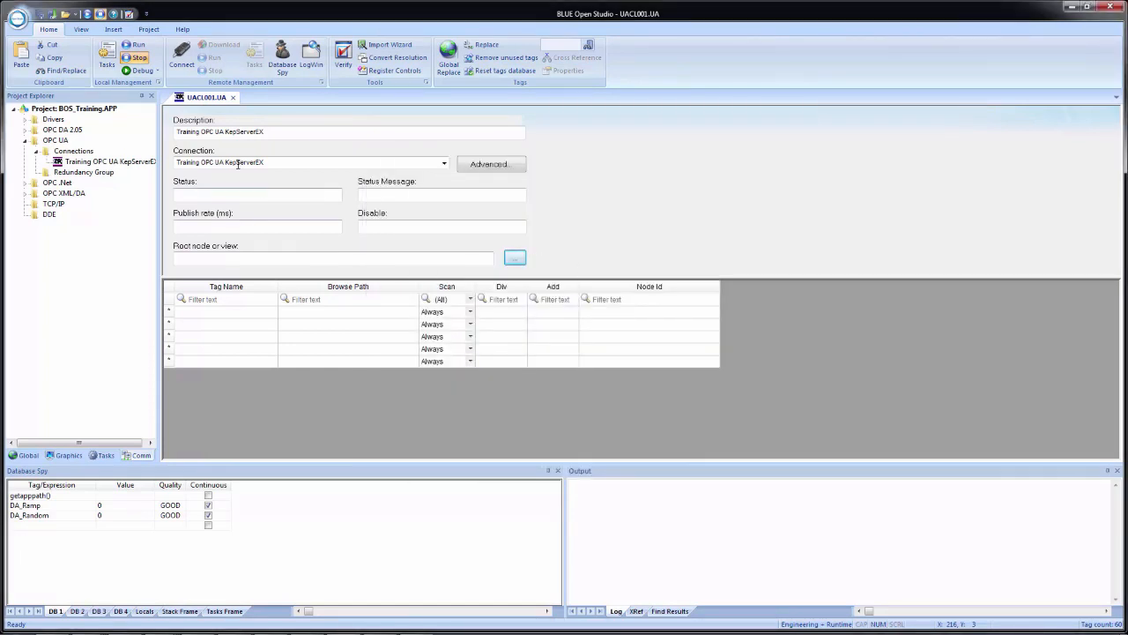
left_click(490, 165)
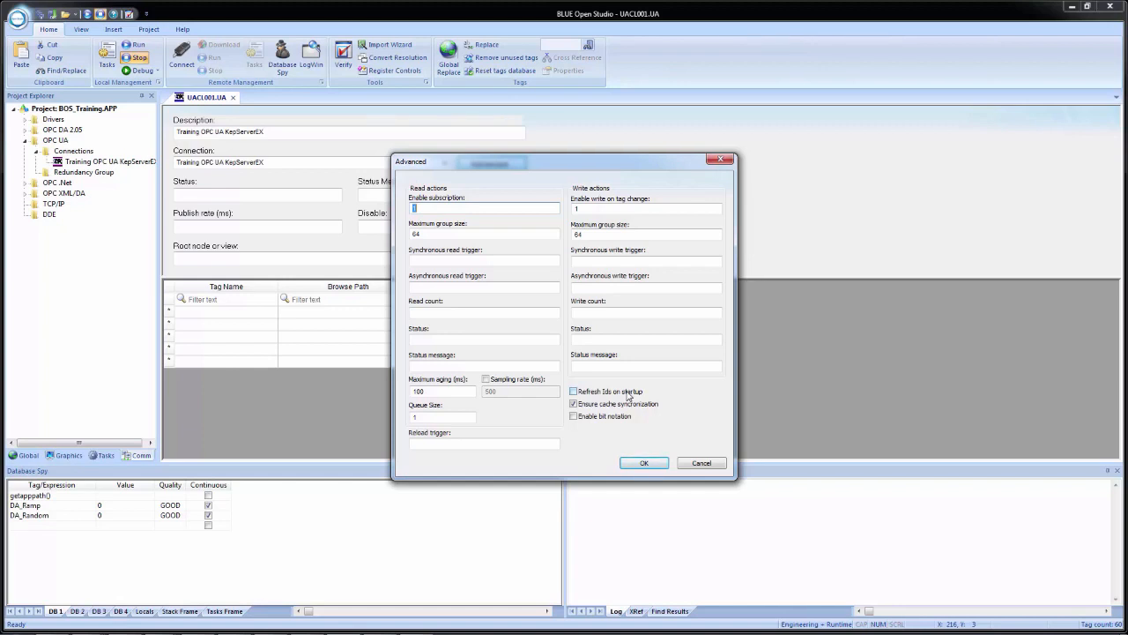
left_click(645, 463)
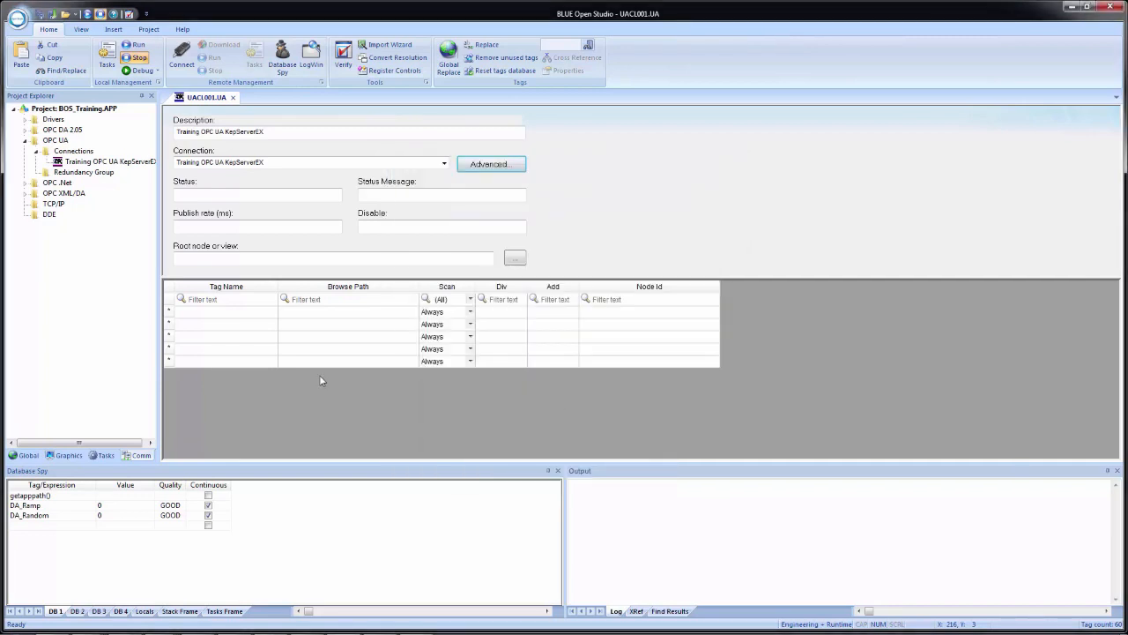
- Create UA_Ramp as a new local-scope tag in the first worksheet row
left_click(210, 313)
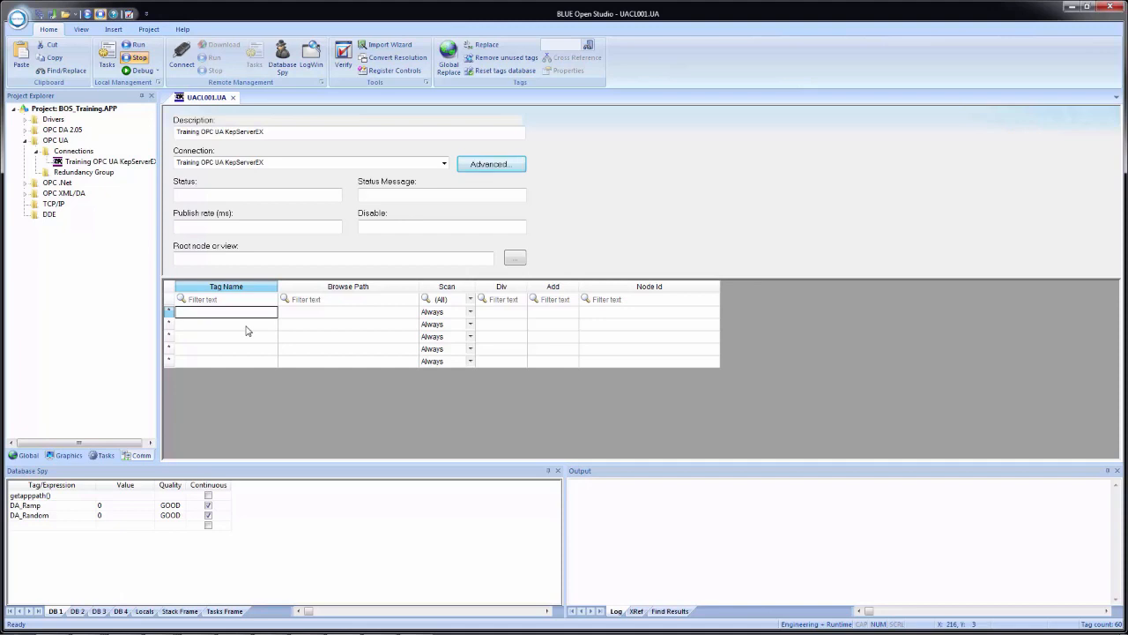
type("UA_Ramp")
key("Return")
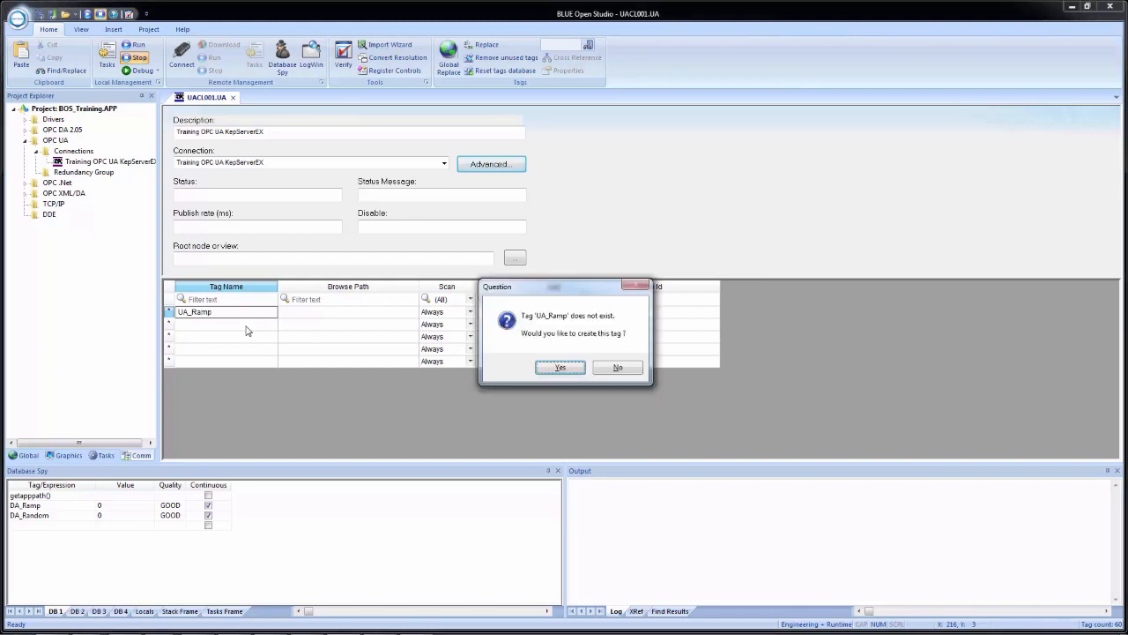
left_click(566, 365)
left_click(538, 349)
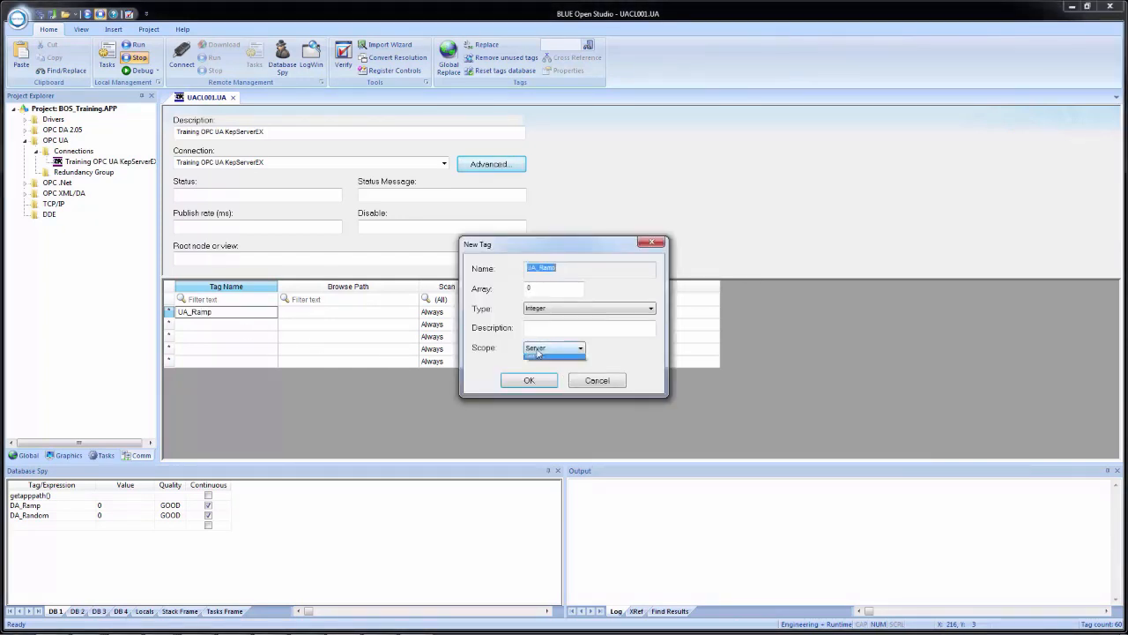
left_click(538, 368)
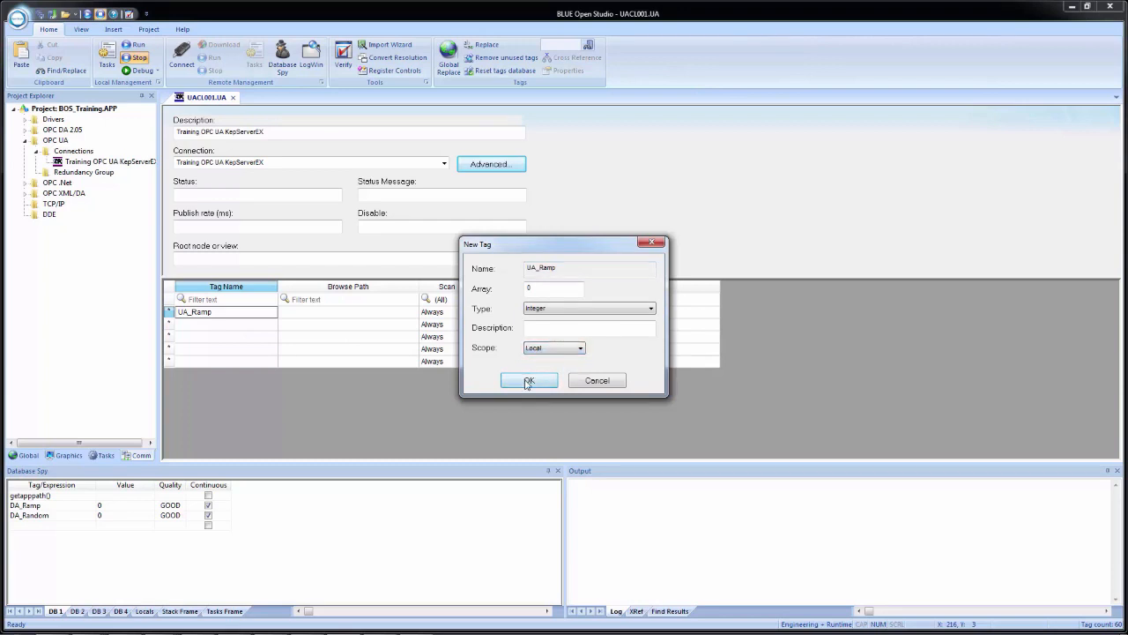
left_click(529, 381)
- Create UA_Random as a new local-scope tag in the second worksheet row
left_click(194, 327)
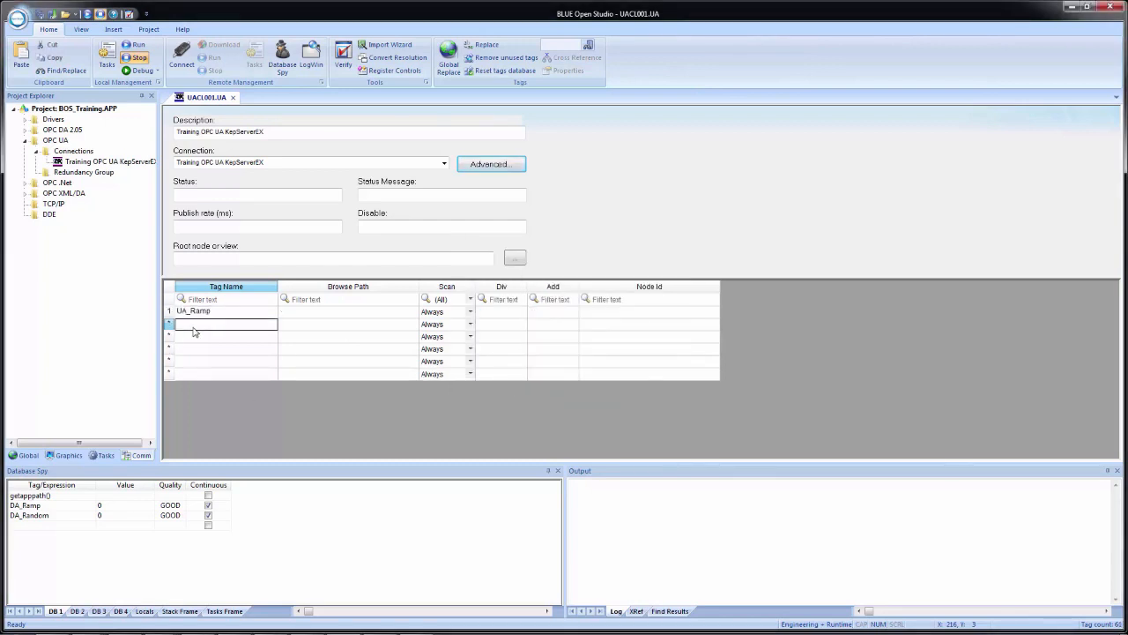
type("UA_Random")
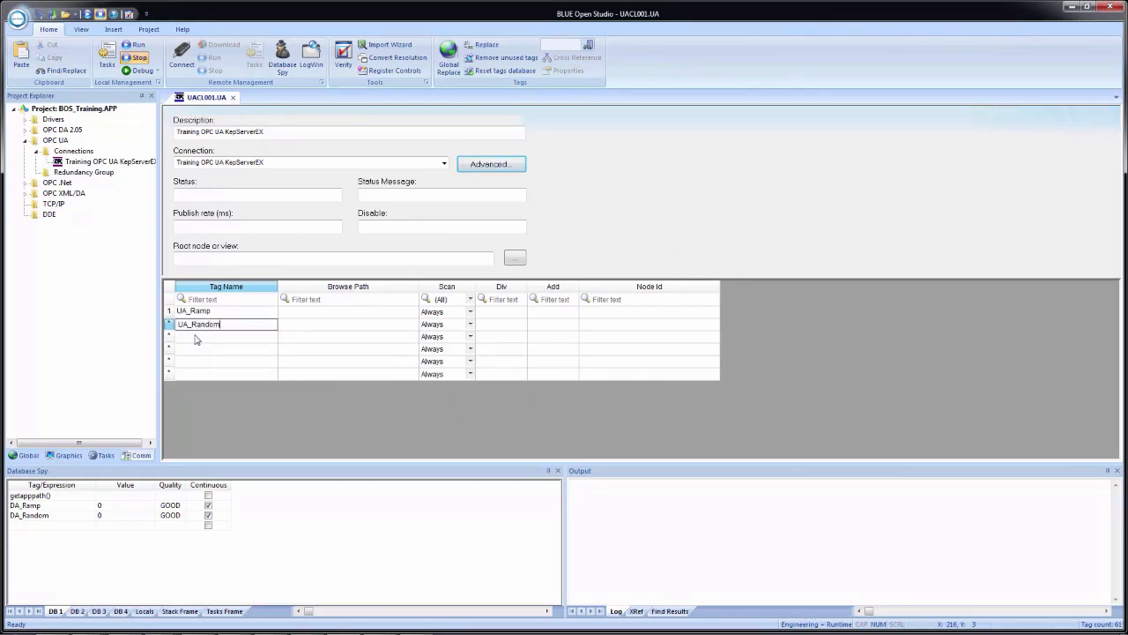
key("Return")
left_click(559, 369)
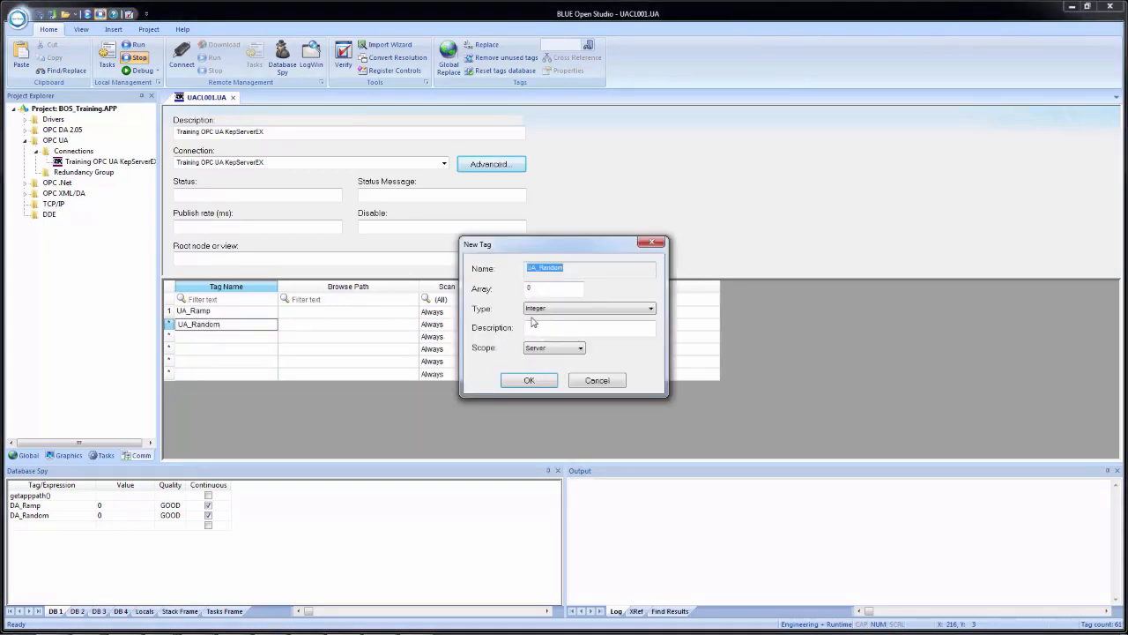
left_click(553, 348)
left_click(538, 363)
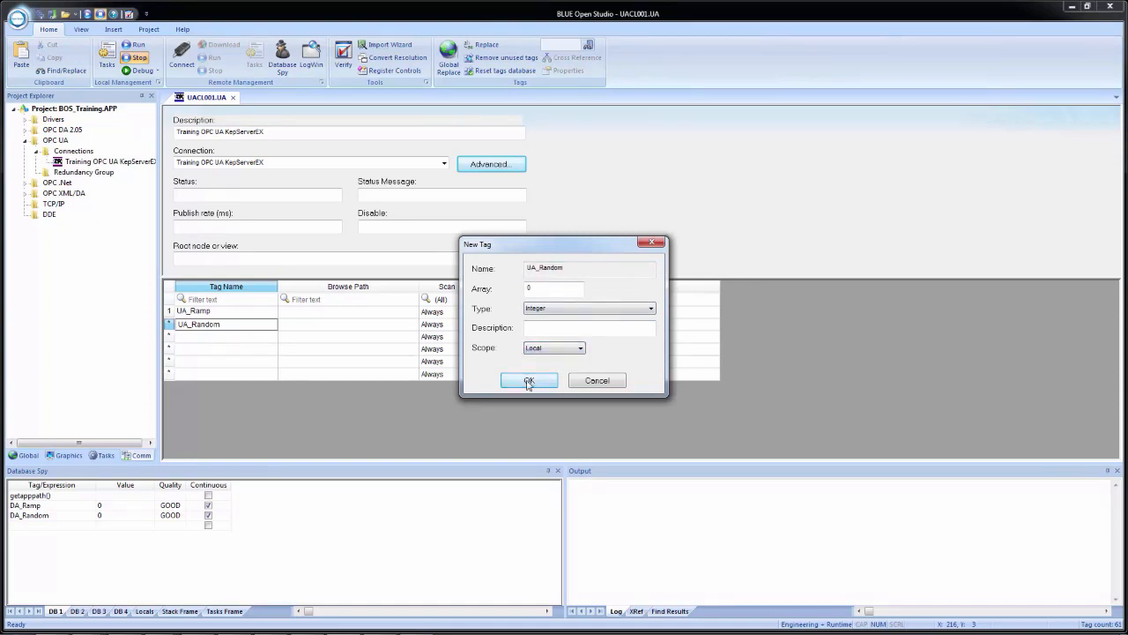
left_click(529, 381)
left_click(331, 314)
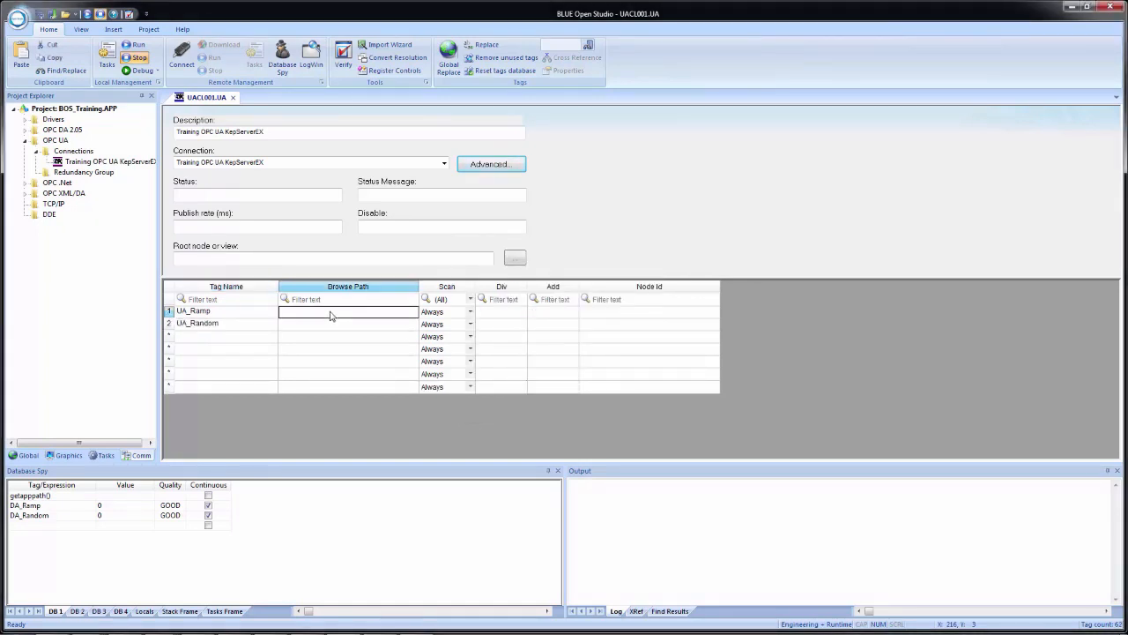
- Browse Objects > Simulation Examples > Functions and map UA_Ramp to the Ramp1 node
right_click(331, 316)
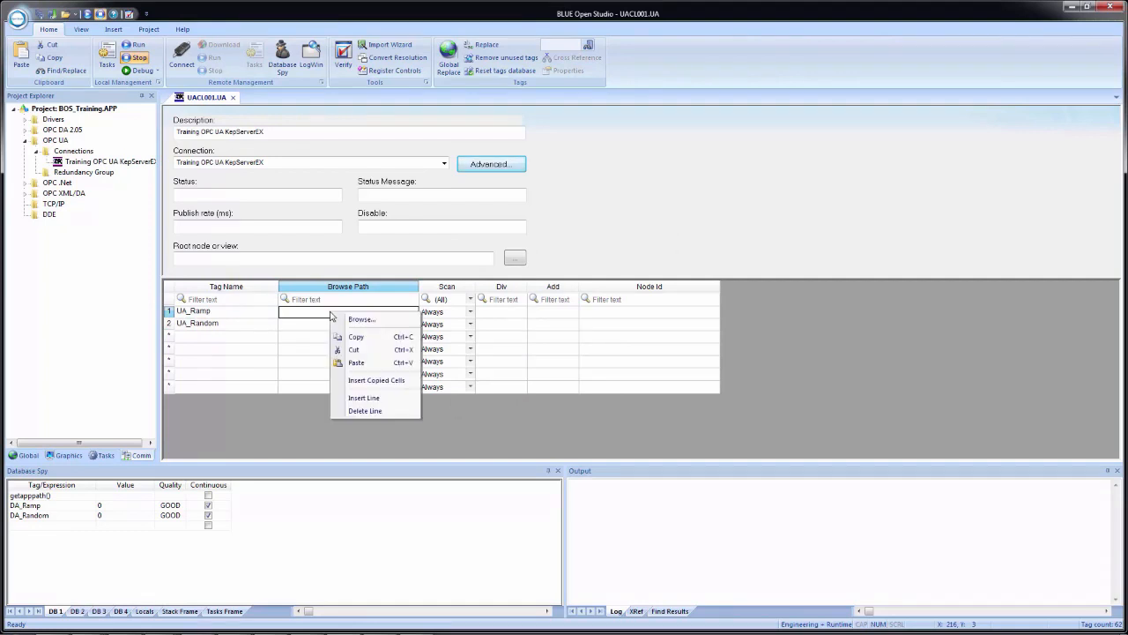
left_click(379, 325)
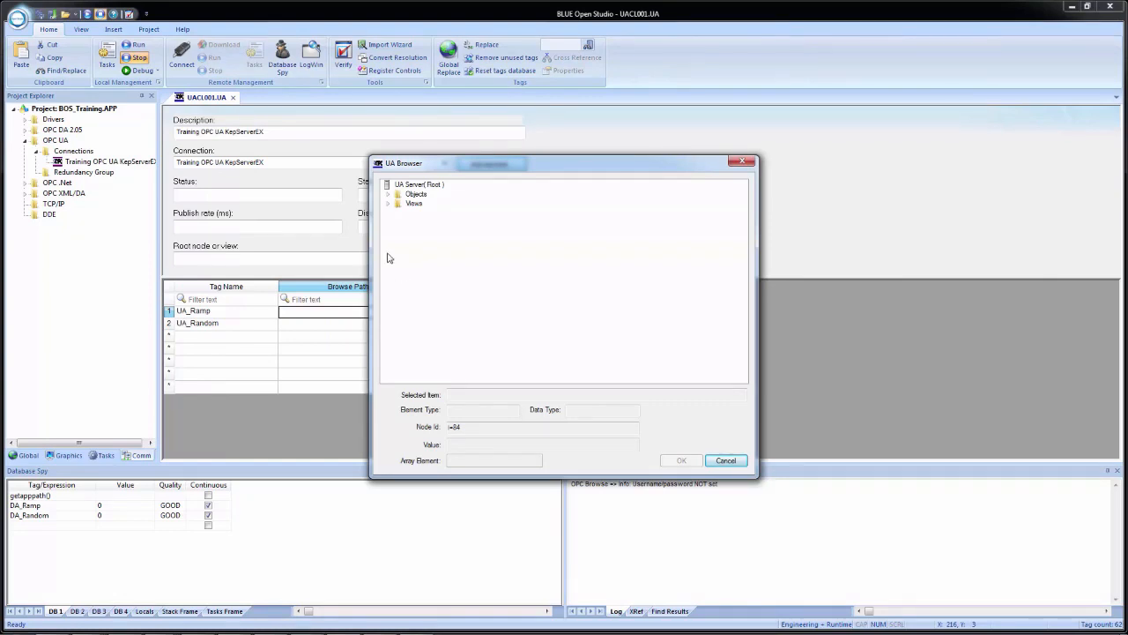
left_click(388, 195)
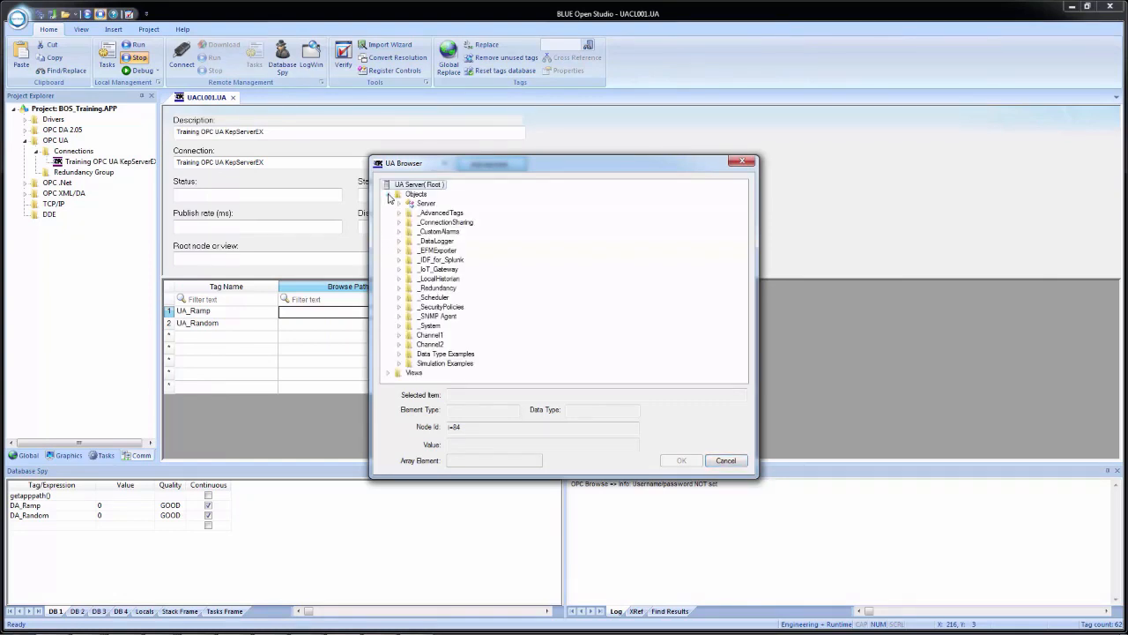
left_click(398, 364)
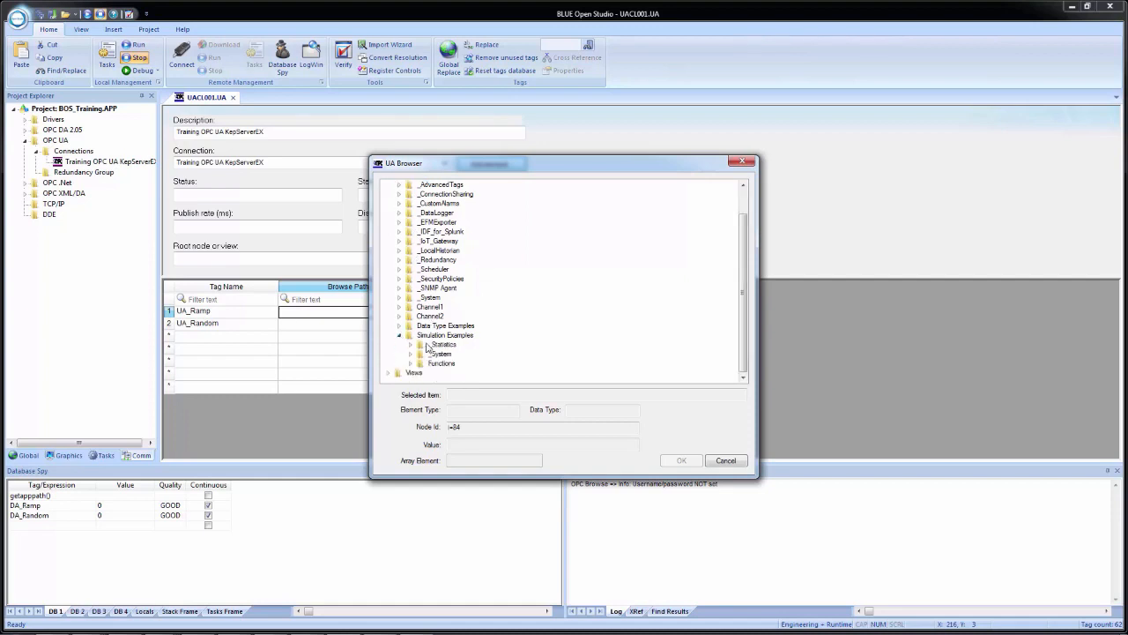
left_click(409, 364)
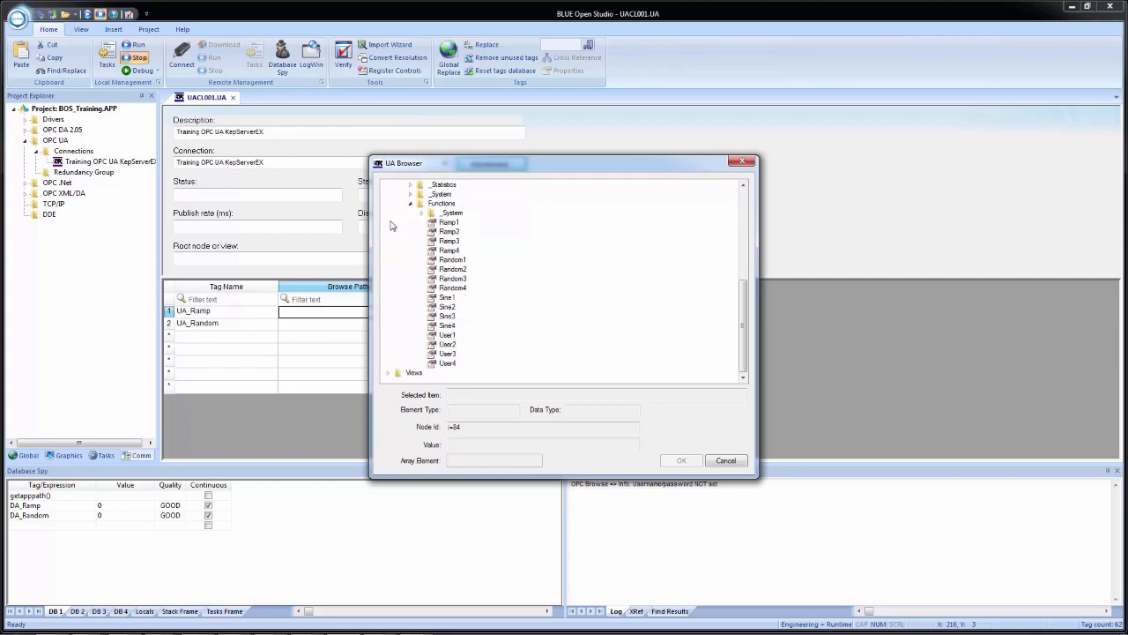
left_click(445, 224)
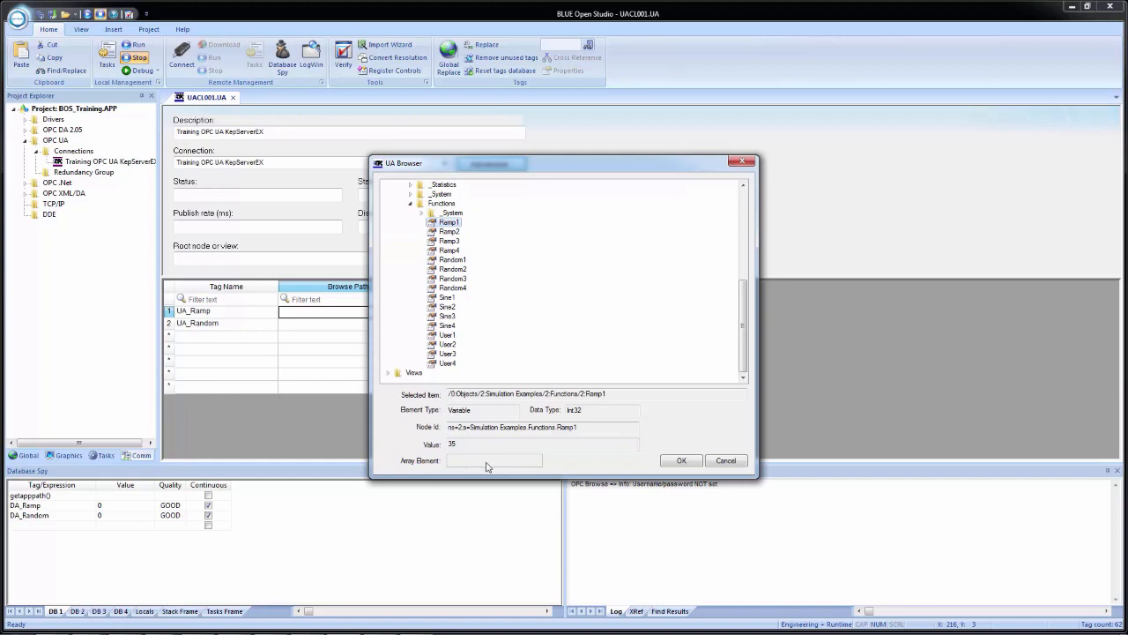
left_click(677, 461)
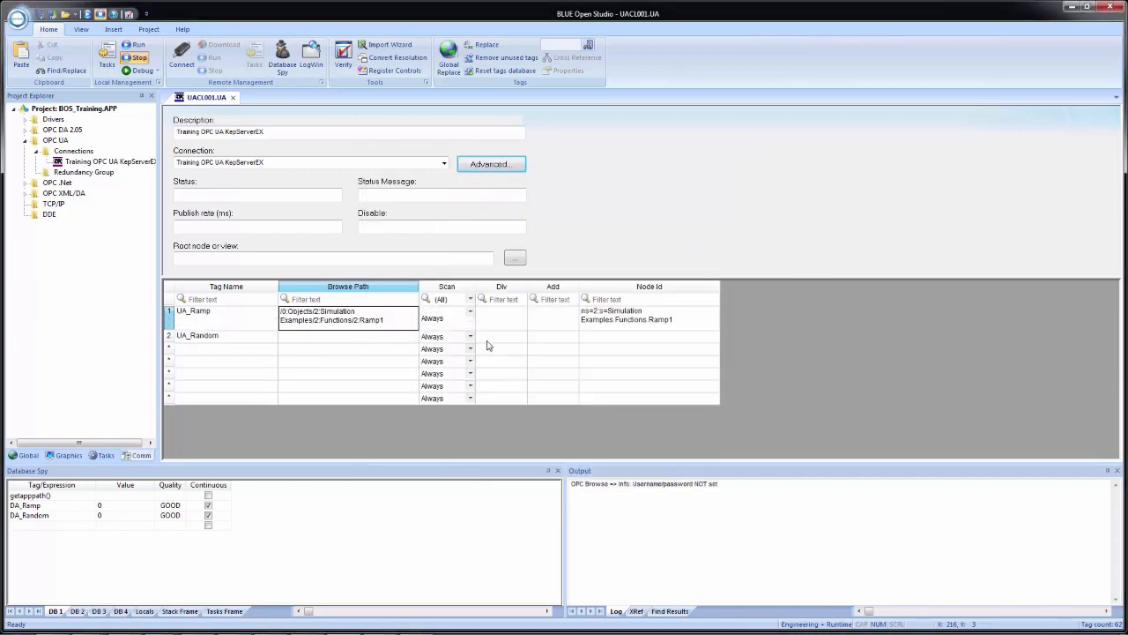
left_click(641, 327)
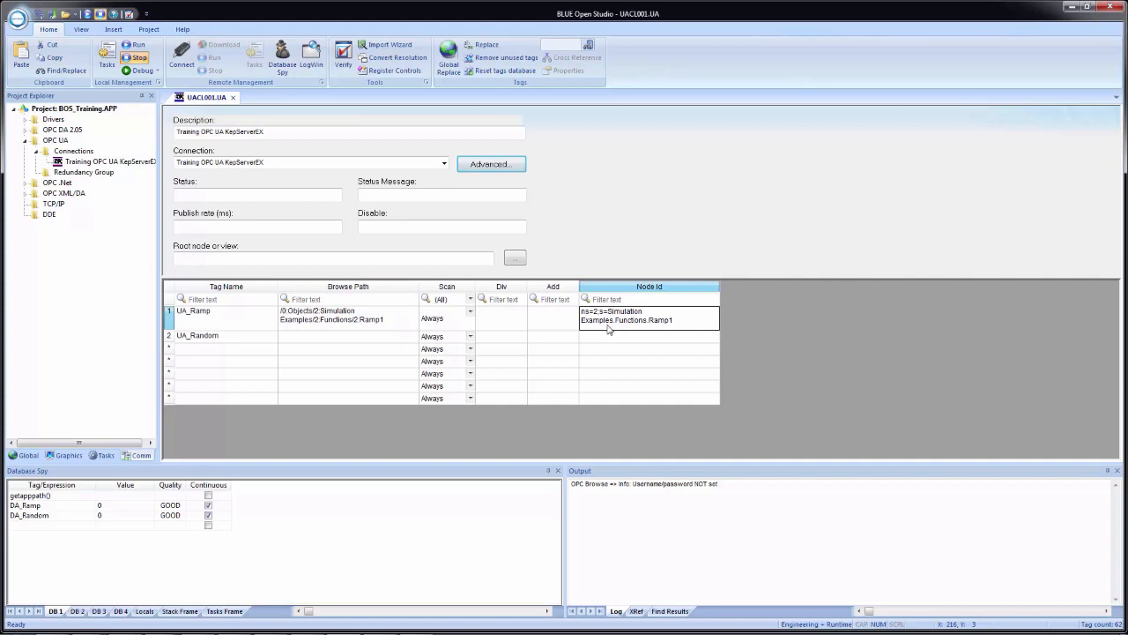
- Map UA_Random's browse path to the Random1 node in the same Functions folder
left_click(296, 336)
right_click(297, 337)
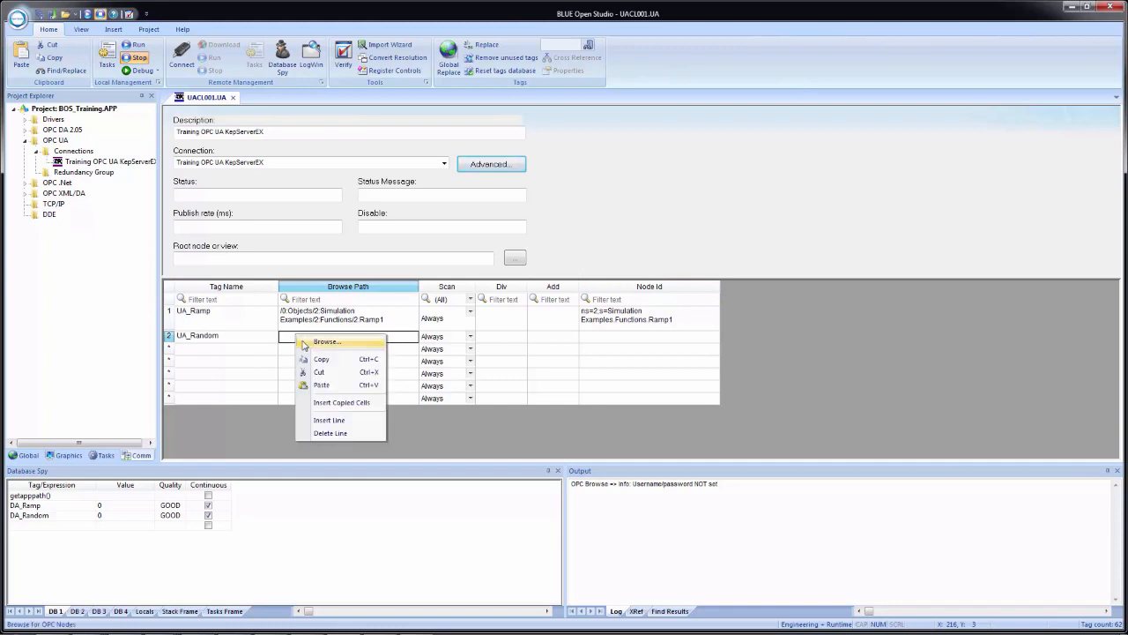
left_click(309, 344)
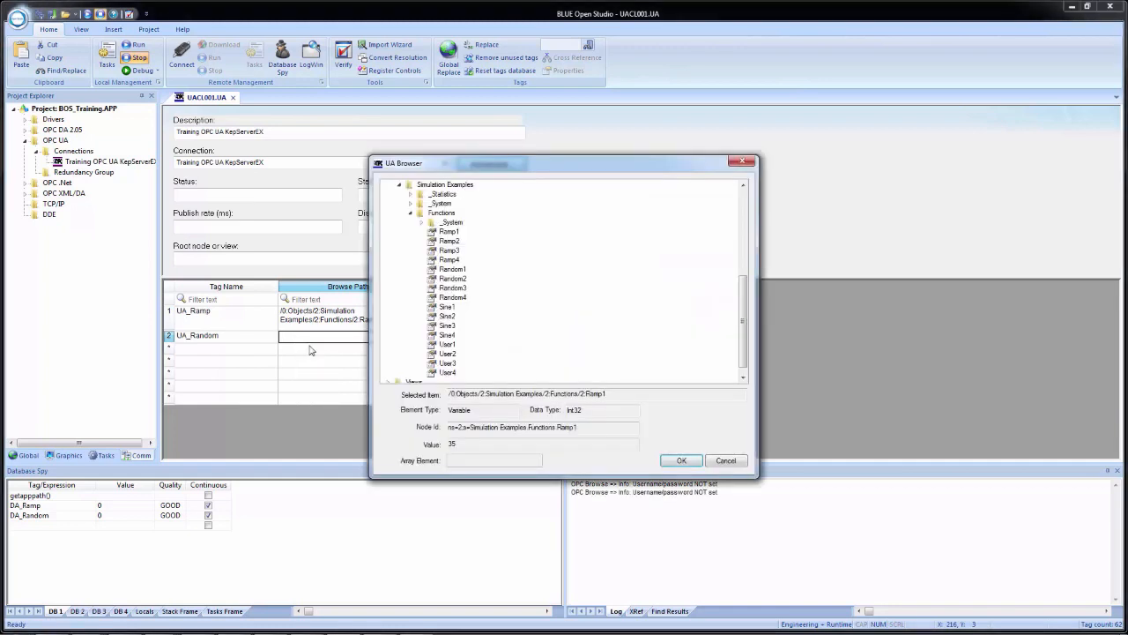
left_click(450, 270)
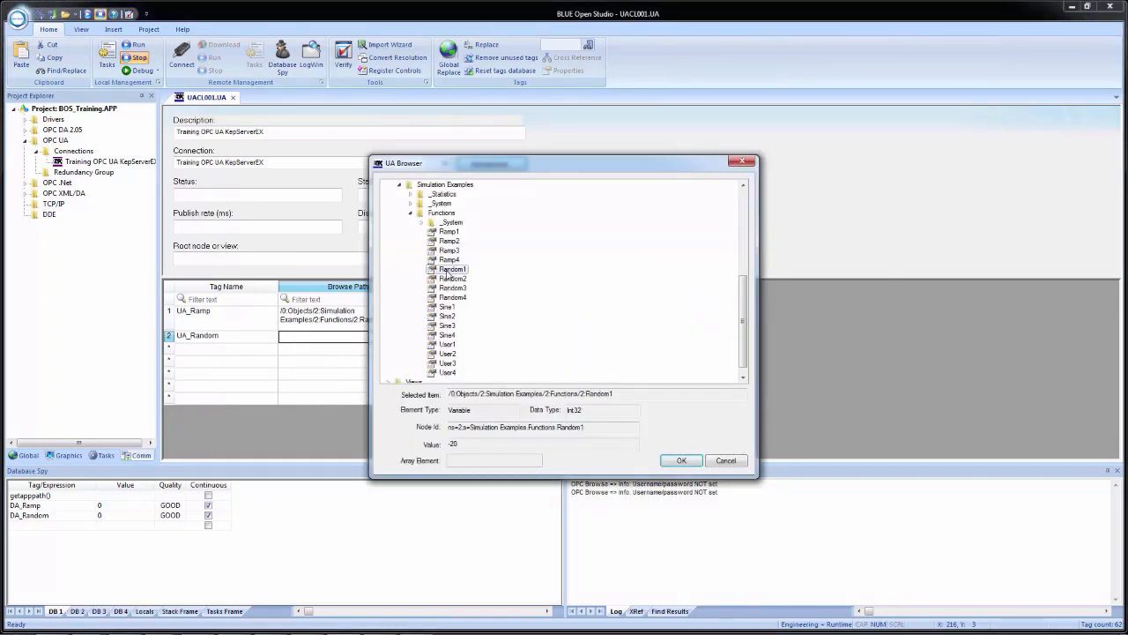
left_click(681, 462)
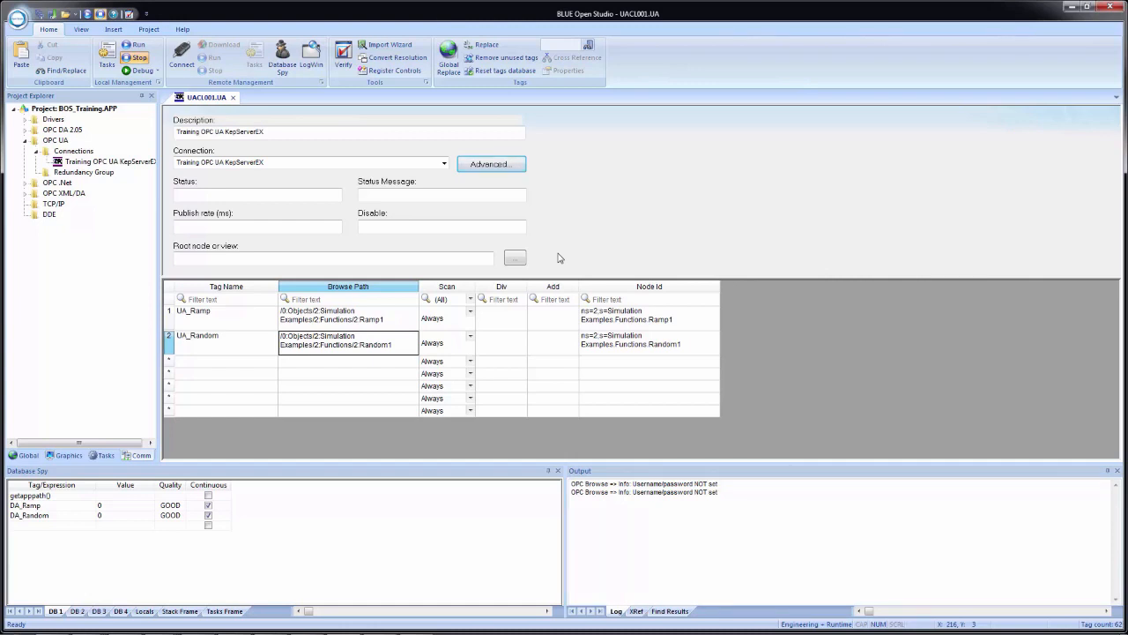
- Close the UACL001.UA worksheet, saving it as sheet 1
left_click(233, 97)
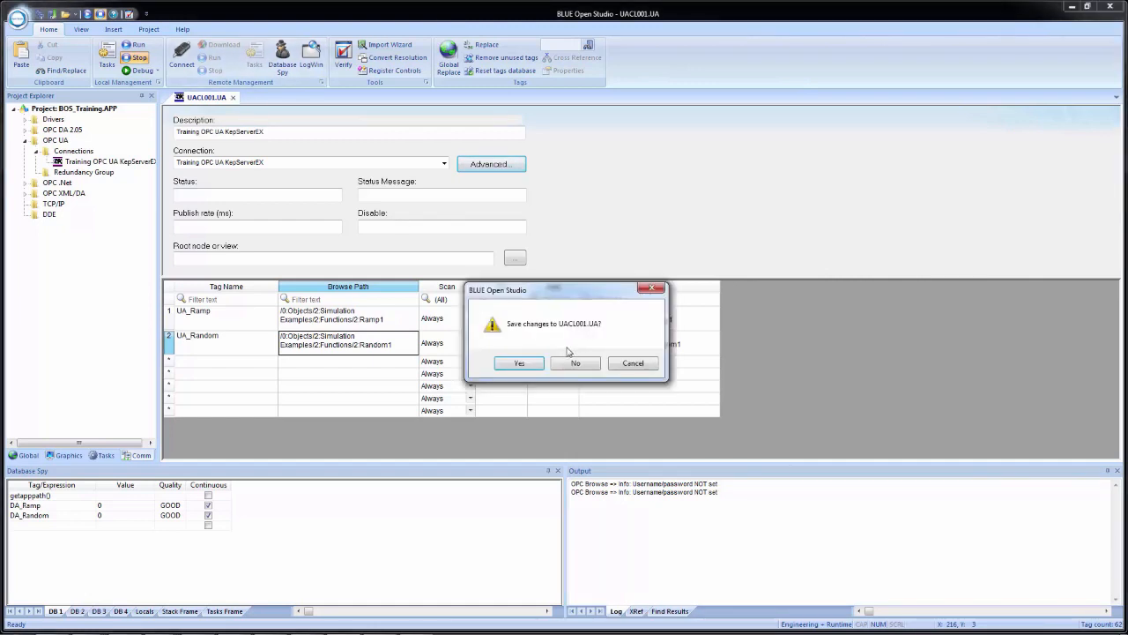
left_click(527, 366)
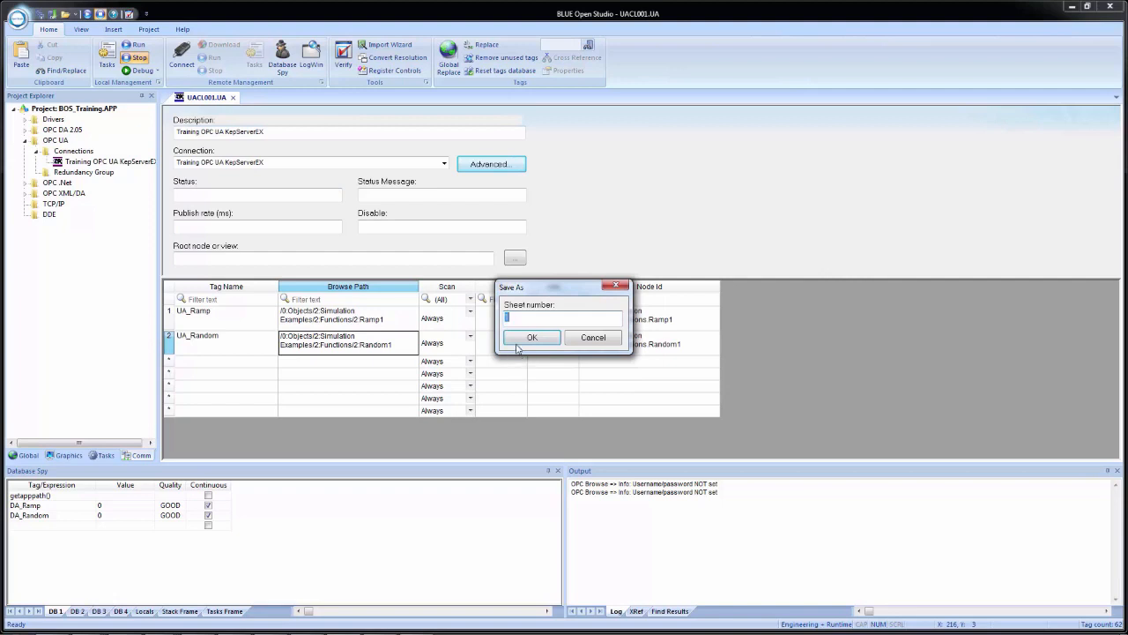
left_click(521, 343)
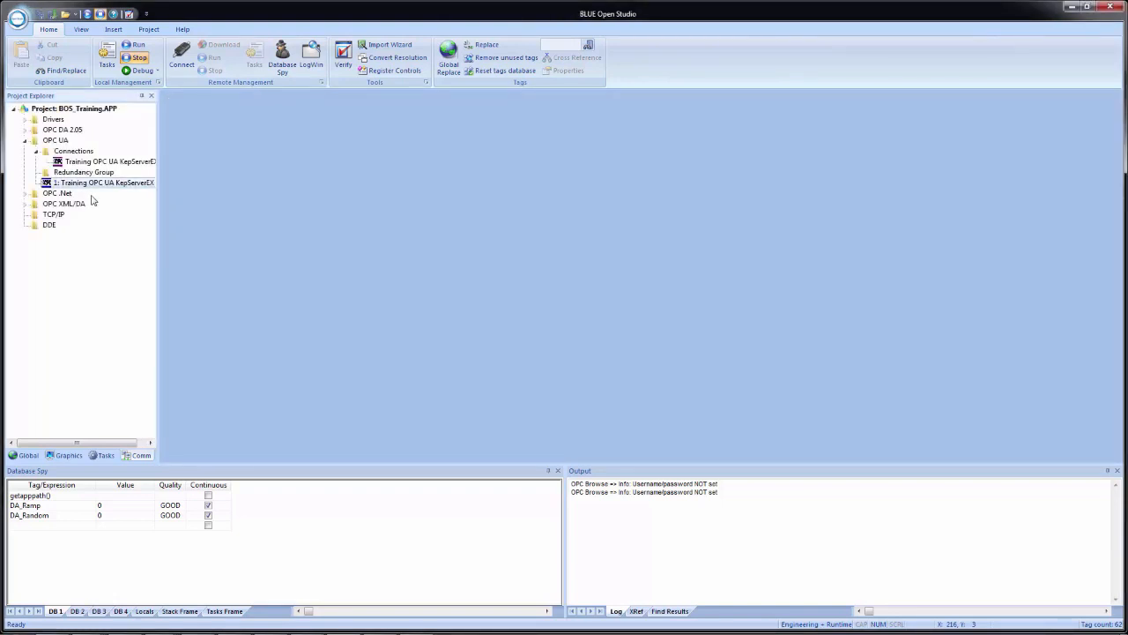
- Add UA_Ramp and UA_Random to the Database Spy watch list and start the project runtime
left_click(30, 527)
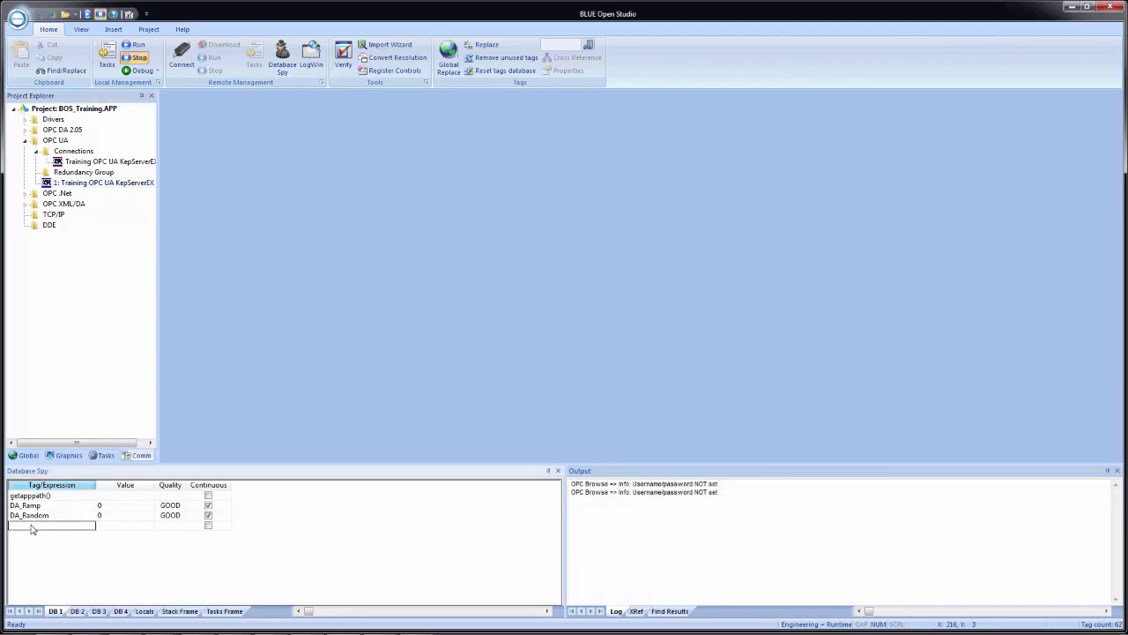
type("UA_Ramp")
key("Return")
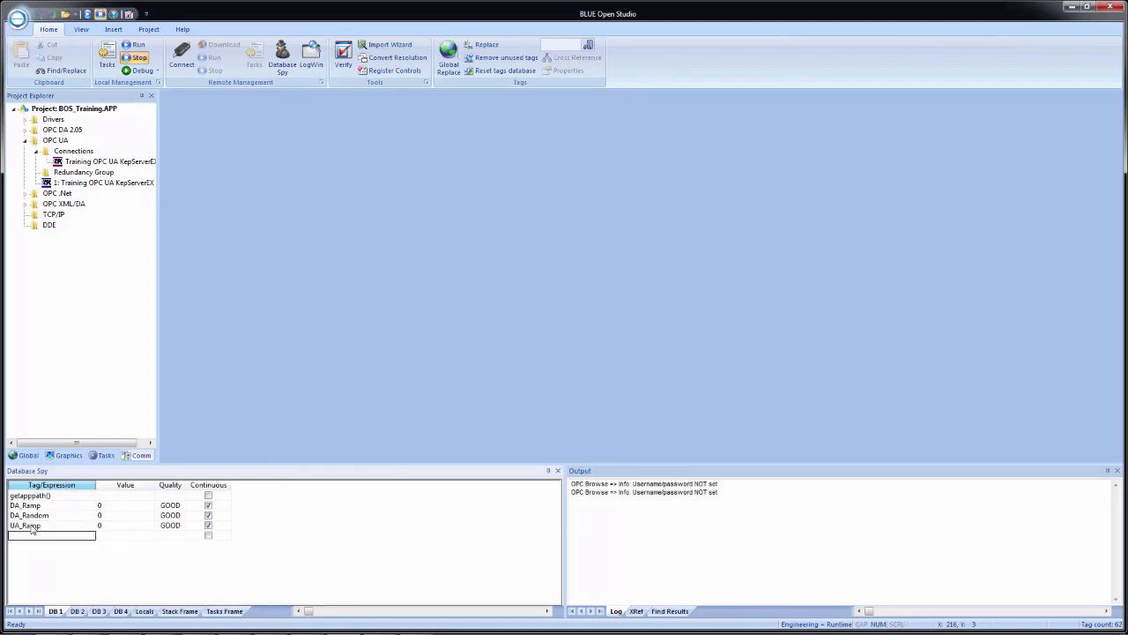
type("UA_Random")
key("Return")
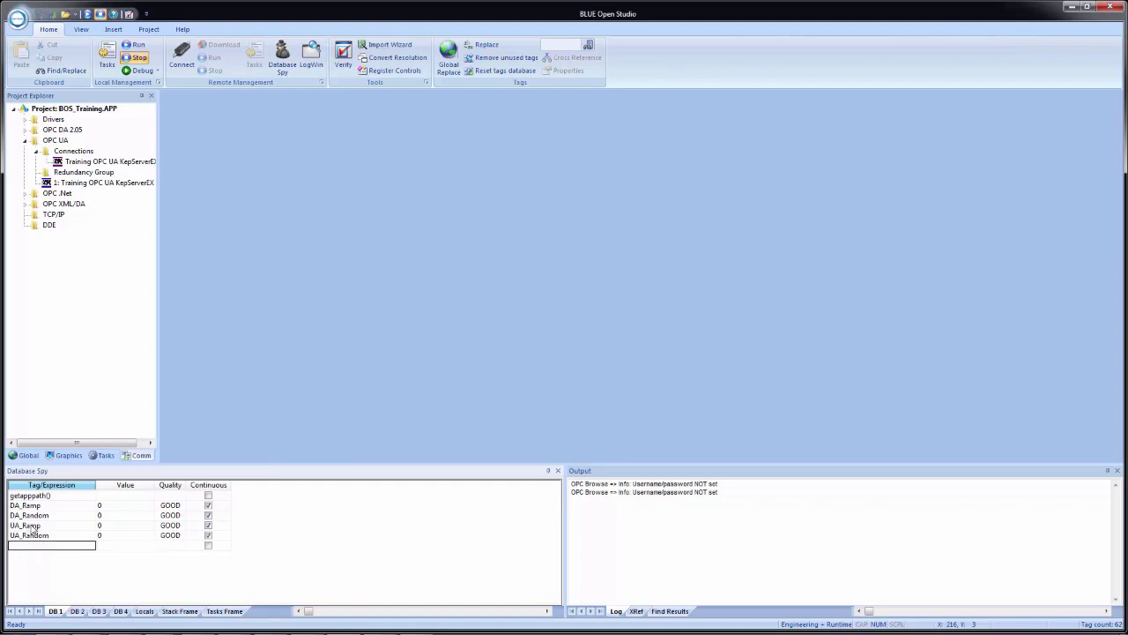
left_click(88, 15)
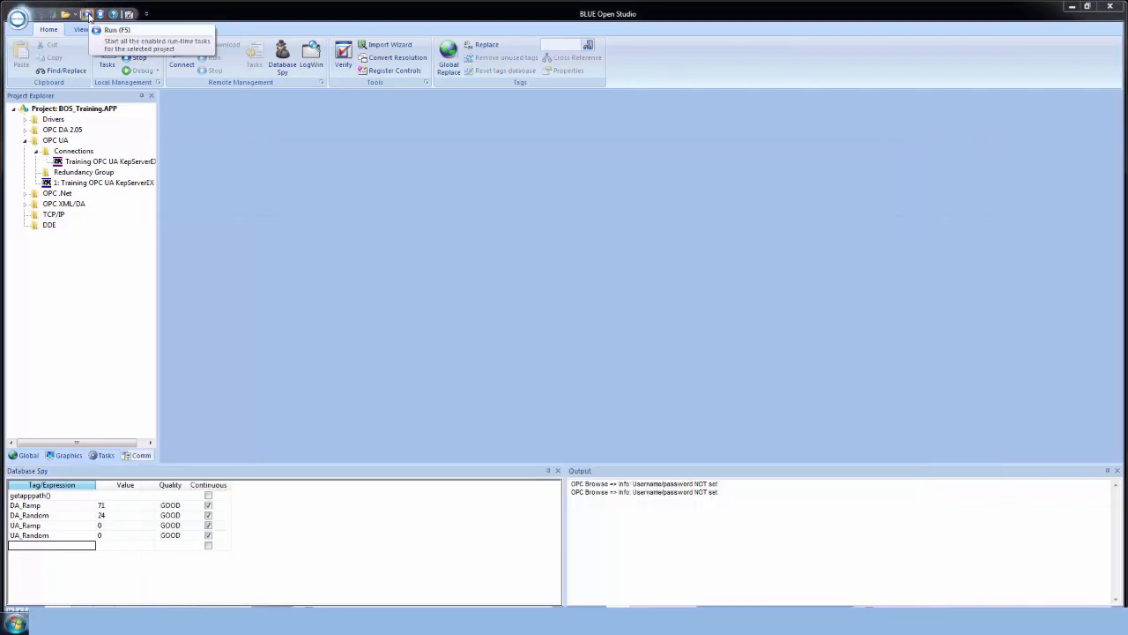